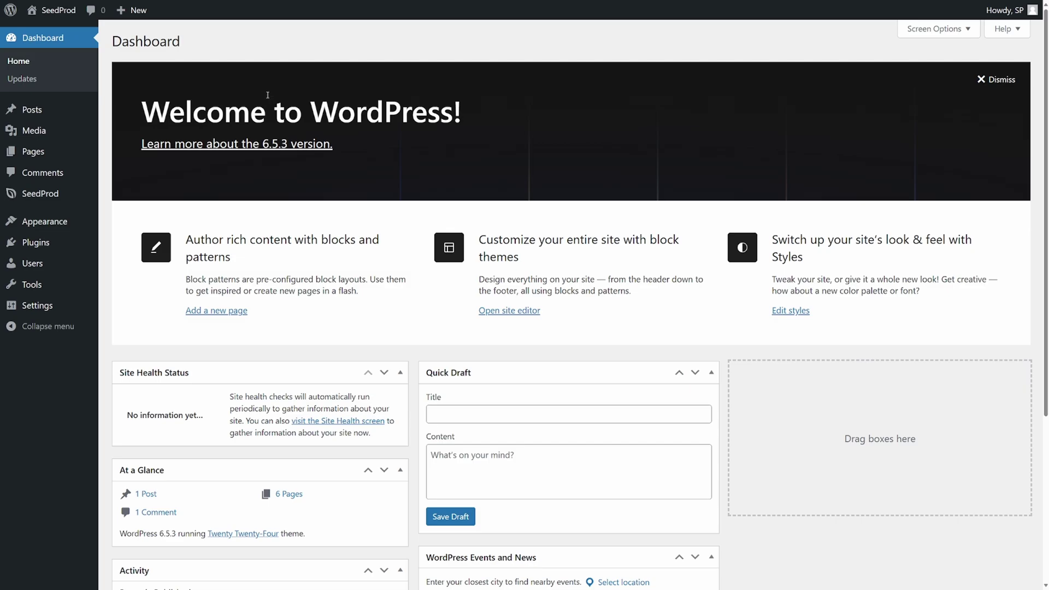
Add a new SeedProd landing page from the Blank Template named 'Cars' and open it for editing.
mouse_move(49, 198)
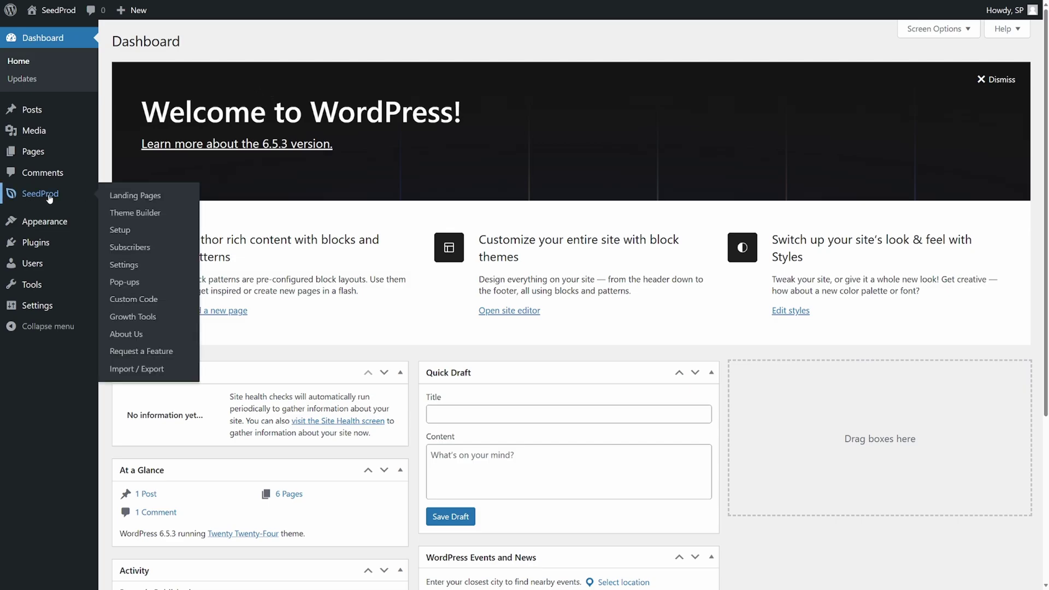
click(143, 198)
scroll(407, 385, down, 1)
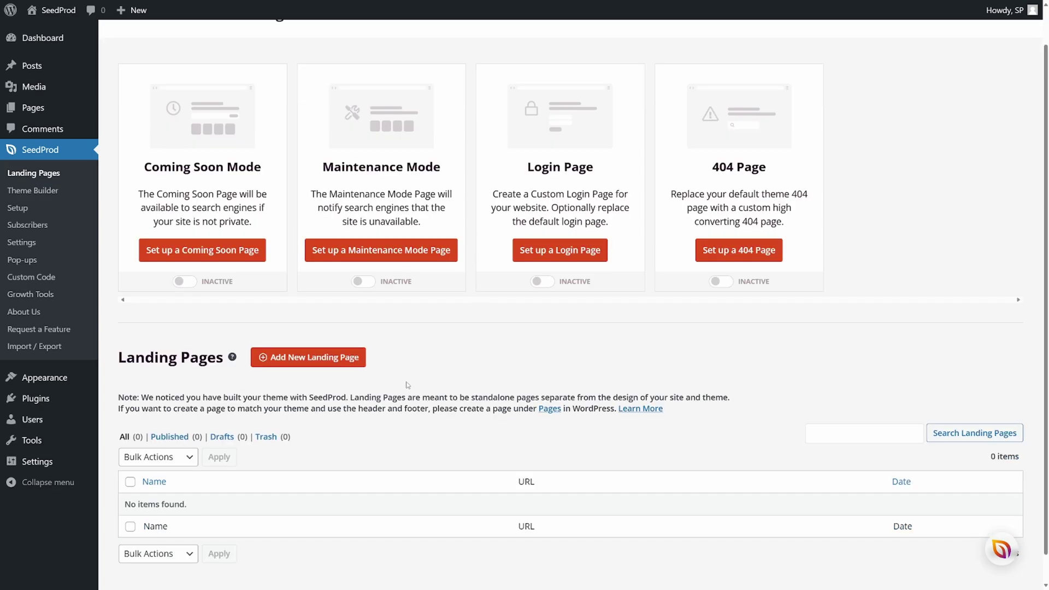
click(314, 358)
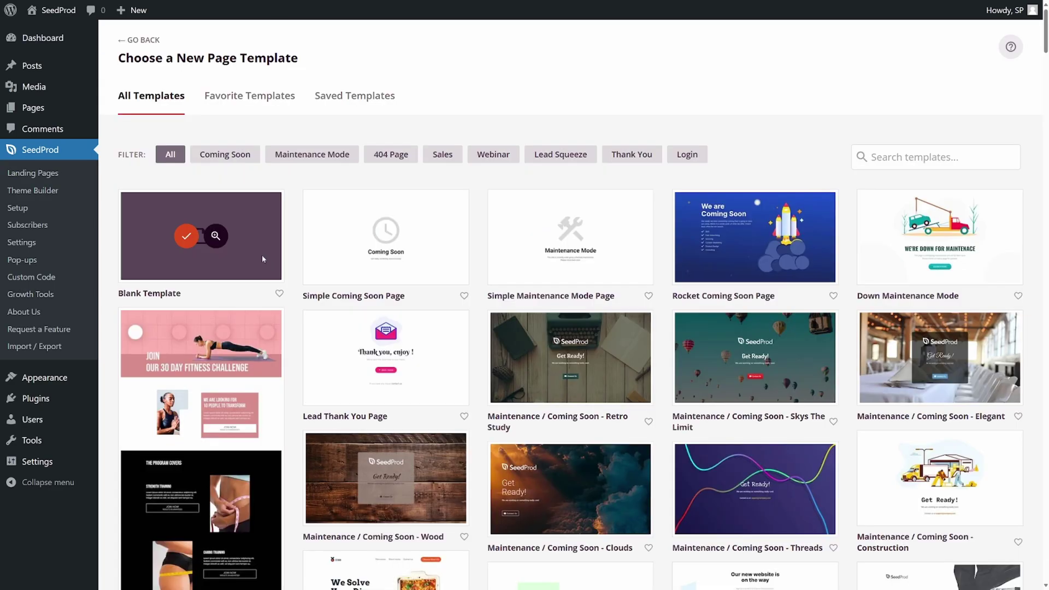
click(187, 238)
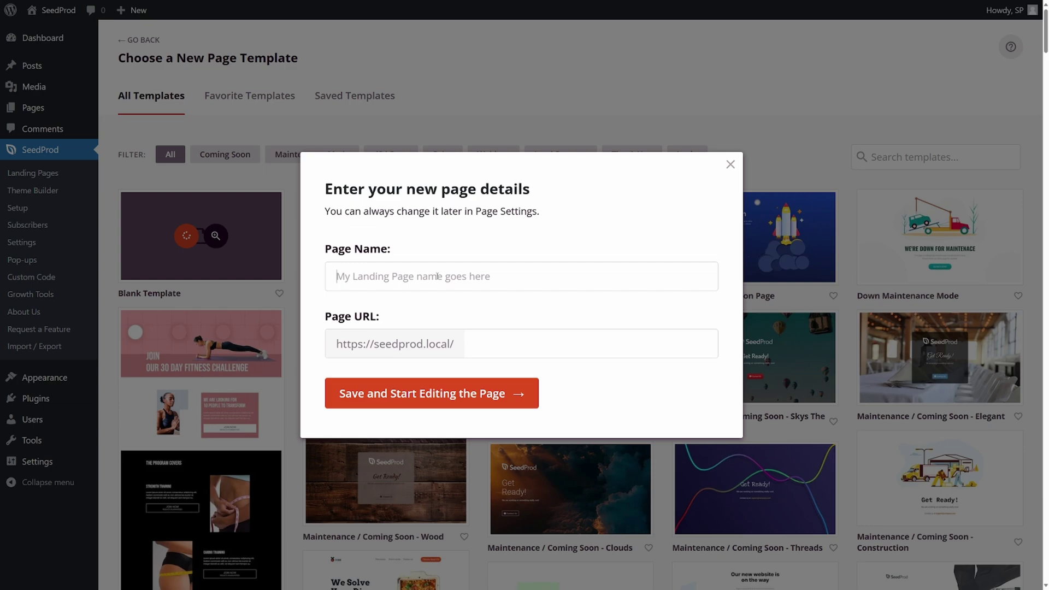
text(Cars)
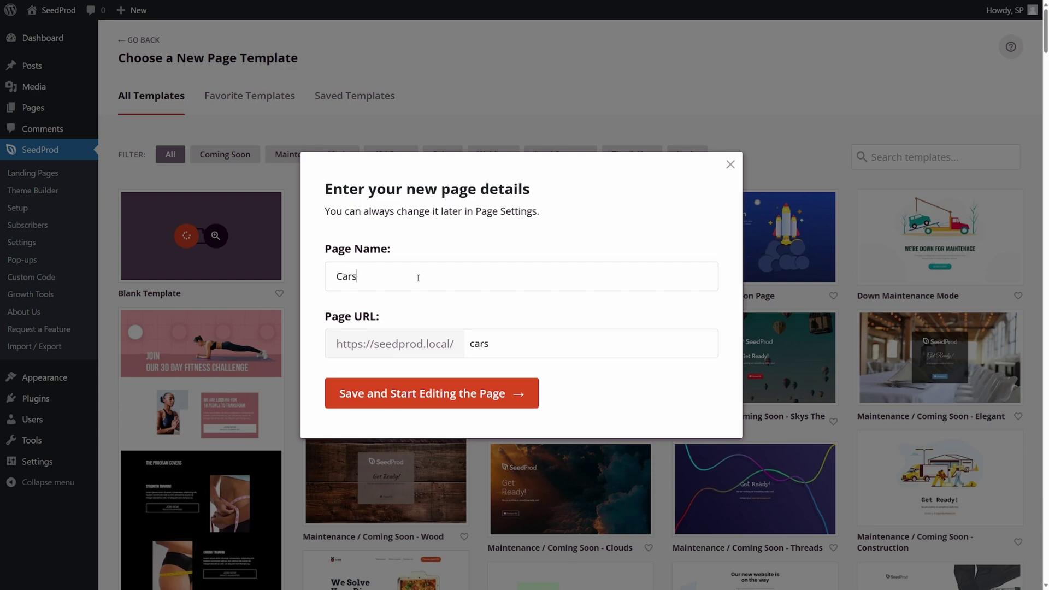
click(430, 398)
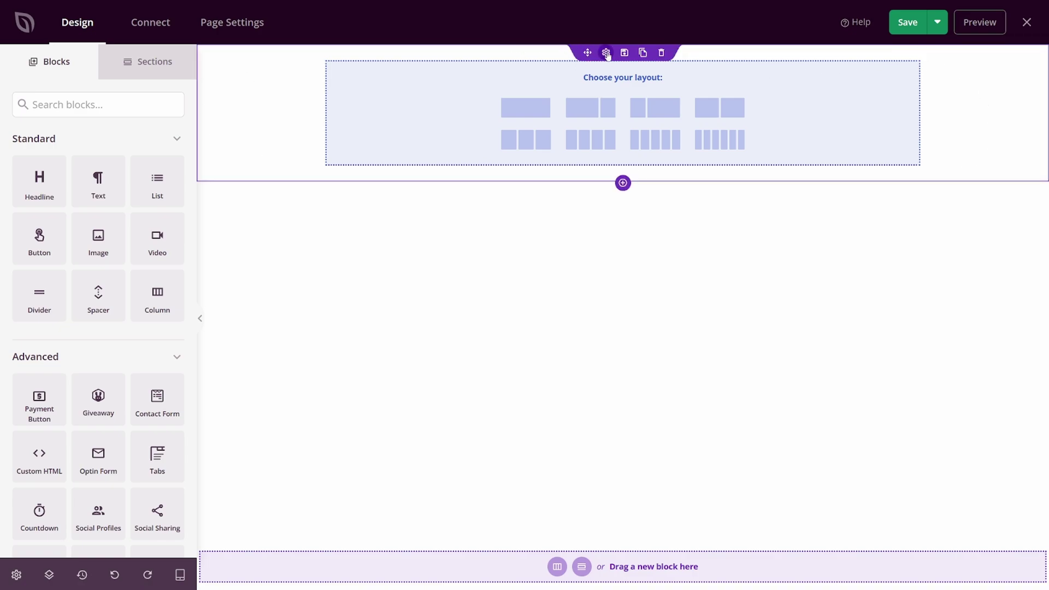
Set the section to Fixed Width with a content width of about 700.
click(606, 54)
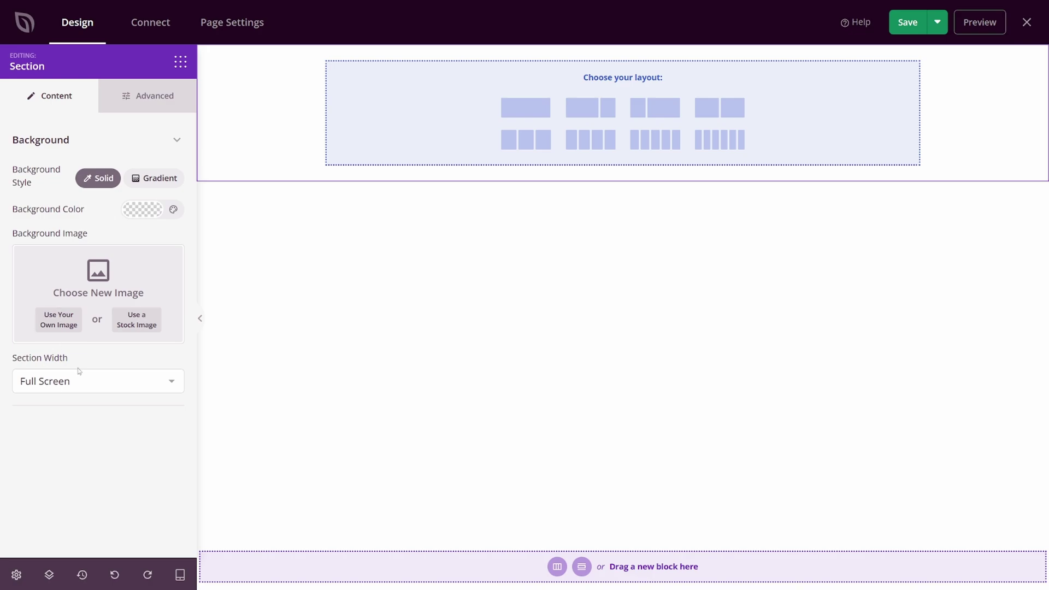
click(82, 382)
click(64, 416)
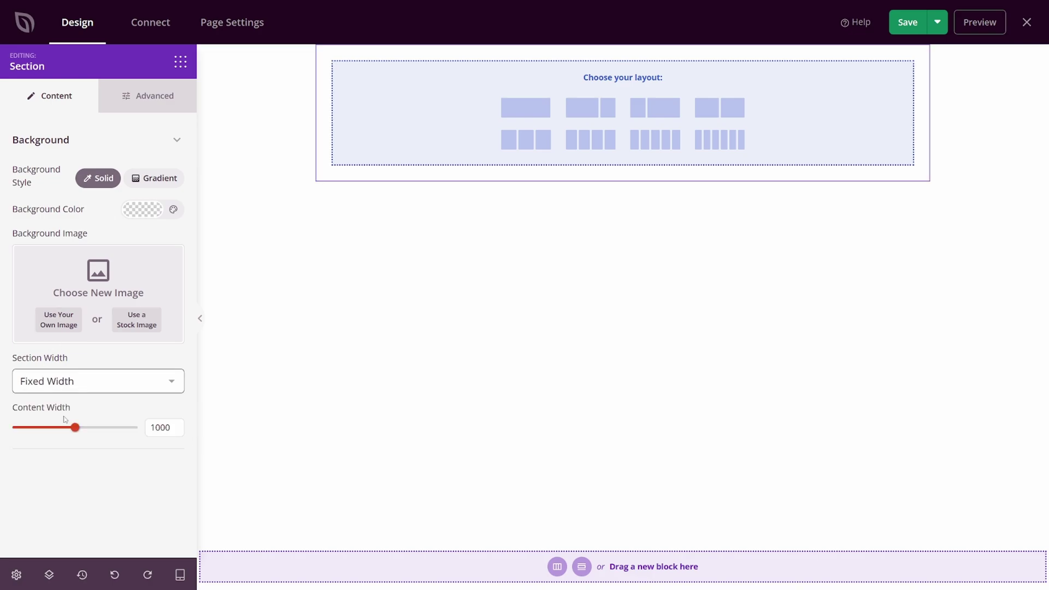
drag(75, 427, 44, 428)
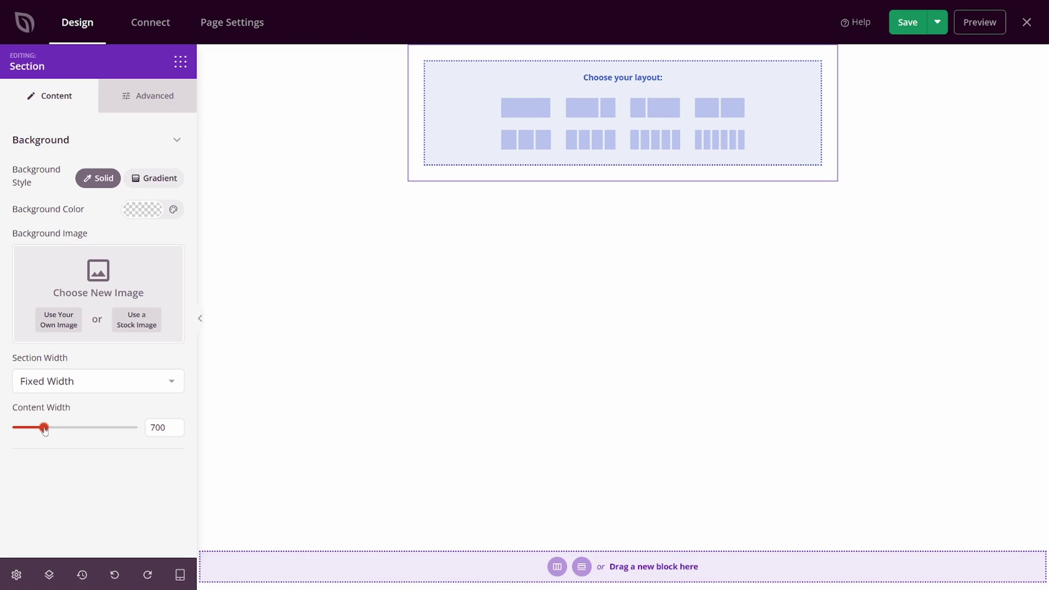
Give the section 50 top and 50 bottom margins.
click(162, 98)
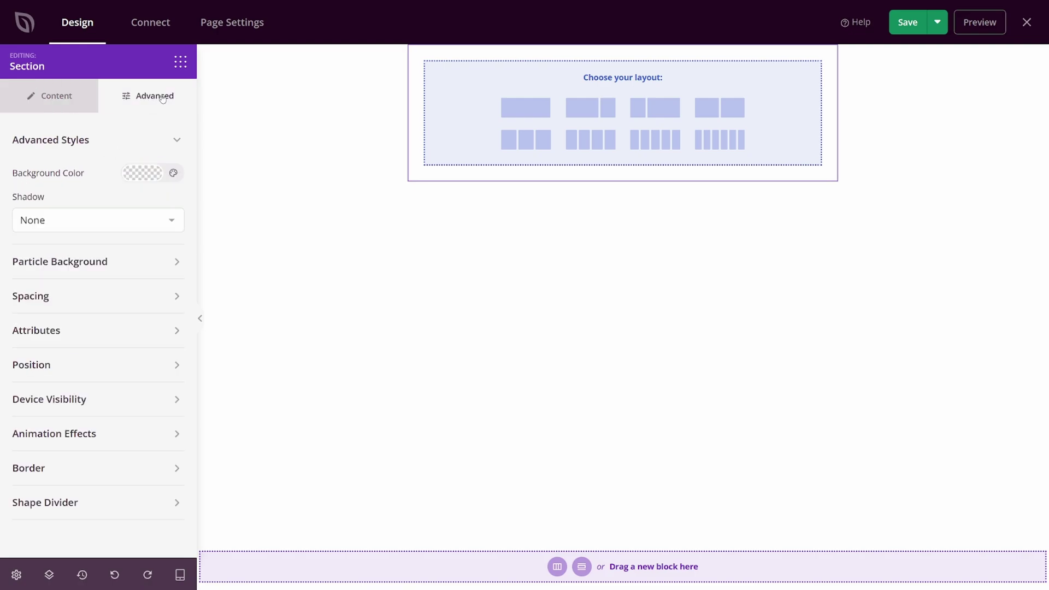
click(101, 301)
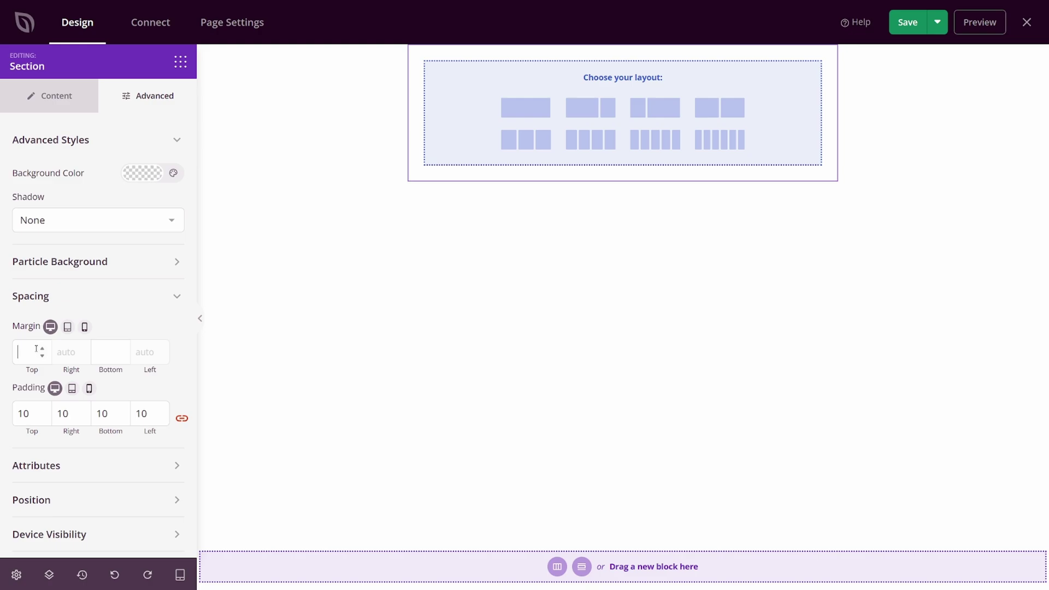
text(50)
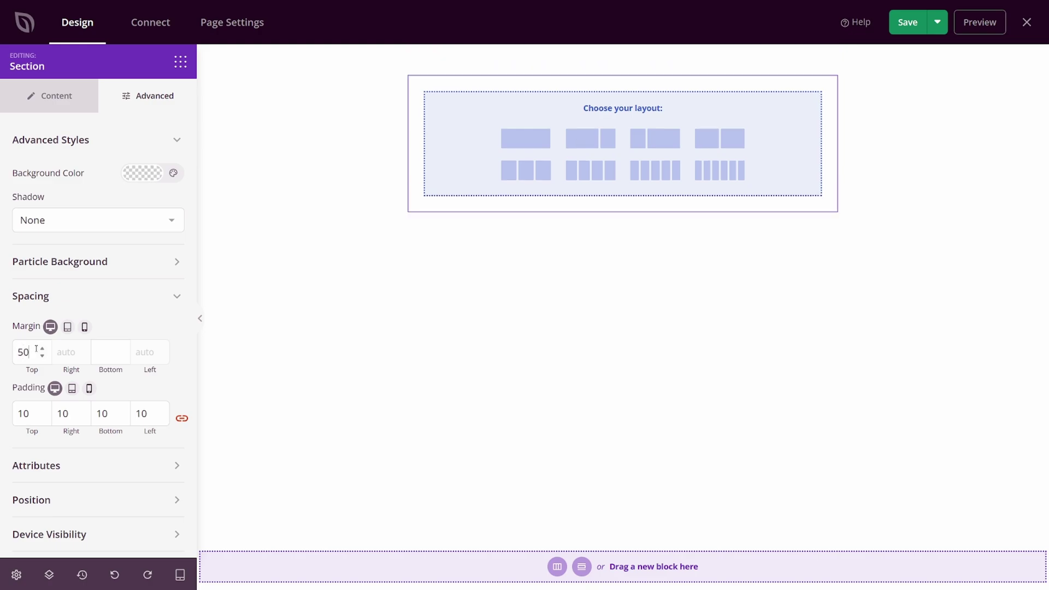
click(112, 347)
text(50)
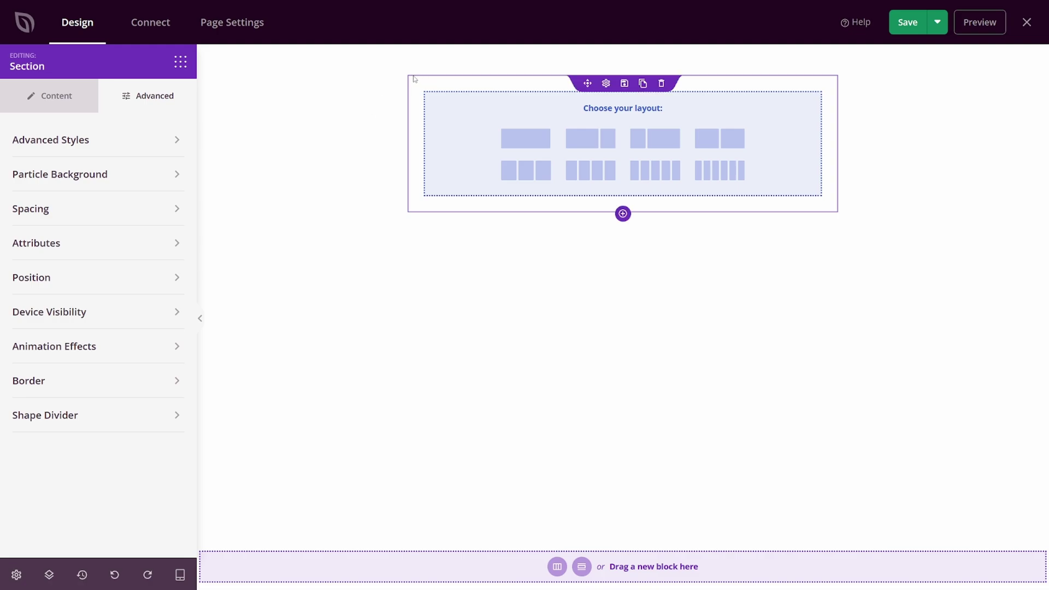
Round the section's corners with a 50 border radius.
click(32, 380)
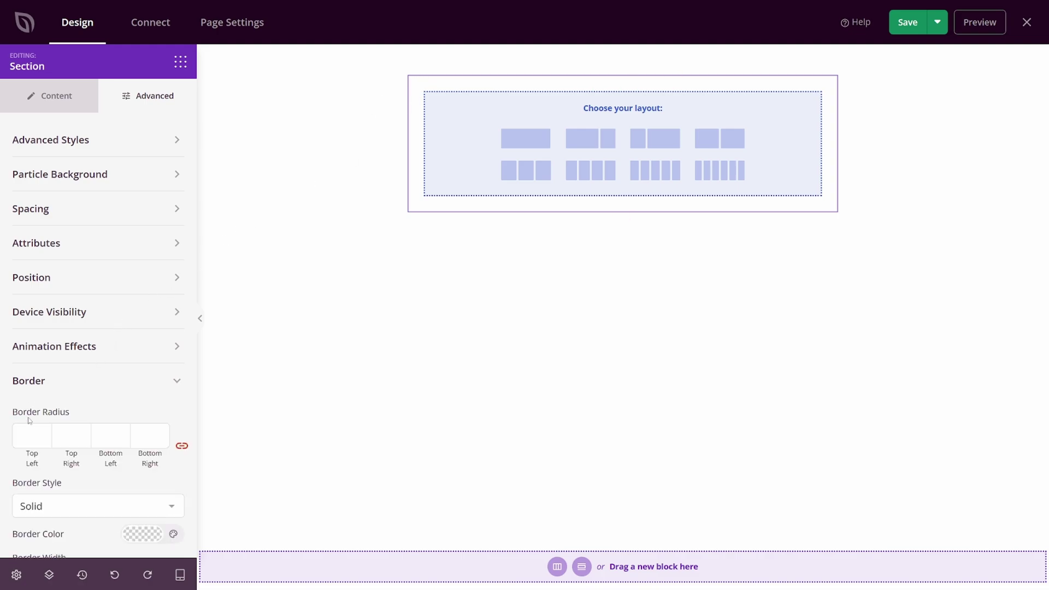
click(30, 433)
text(50)
Set the section background colour to white.
click(57, 103)
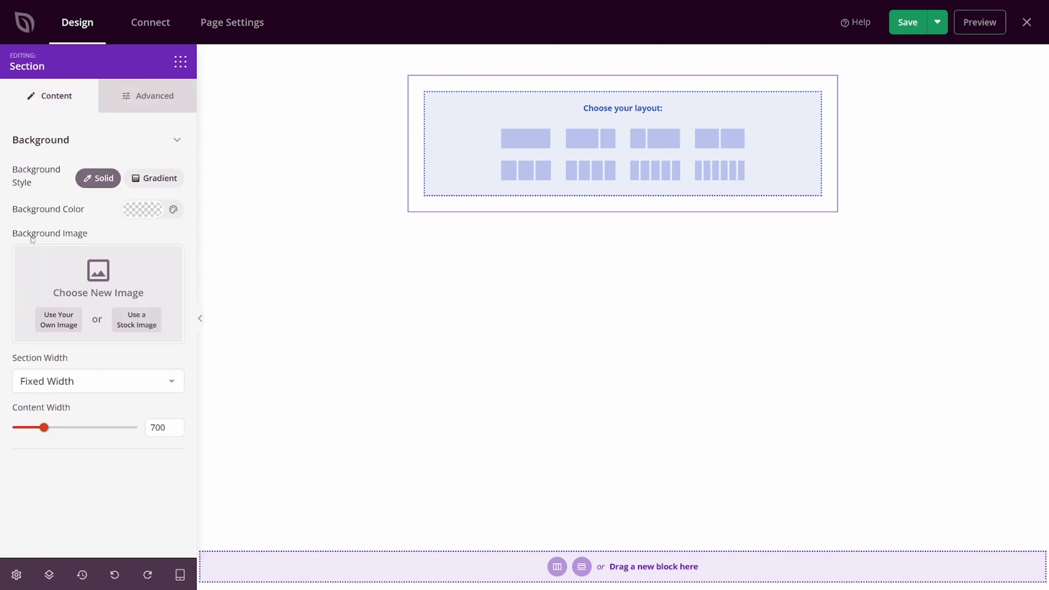
click(144, 212)
click(127, 258)
drag(127, 258, 107, 234)
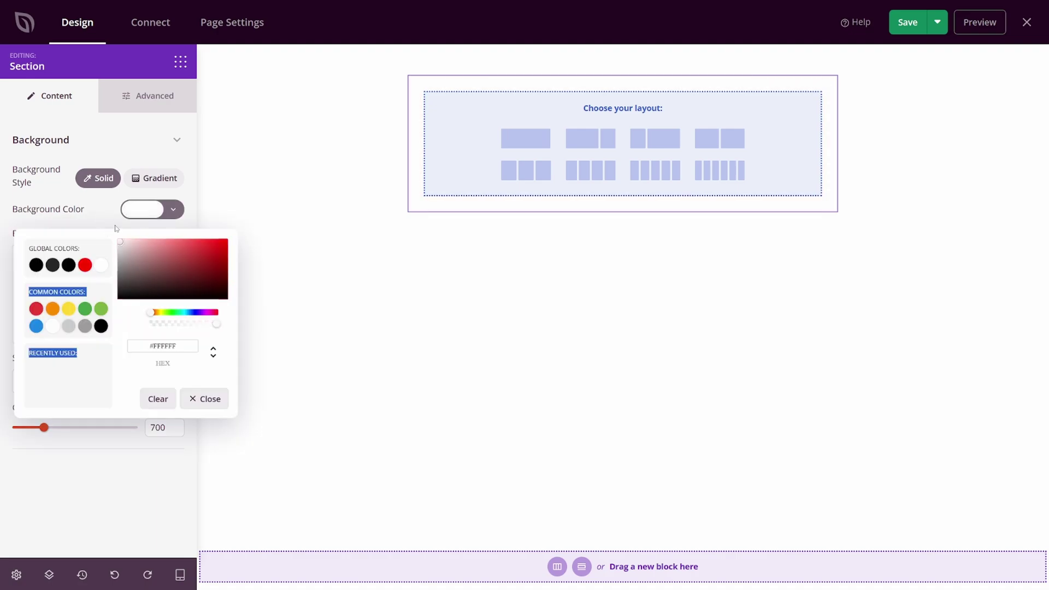
click(115, 227)
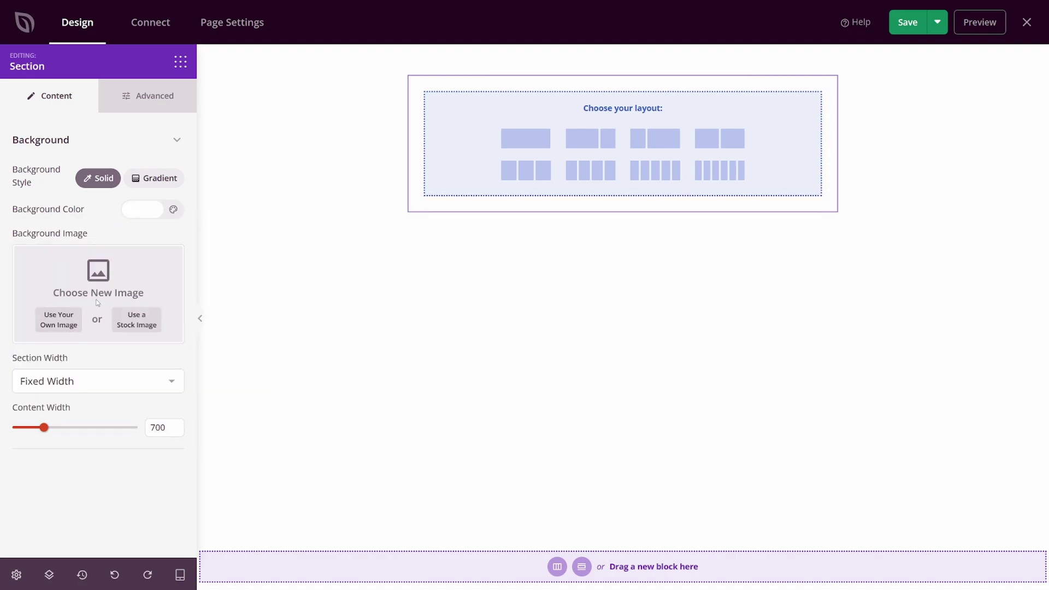
Use the car-bg photo from the Media Library as the section background image.
click(61, 323)
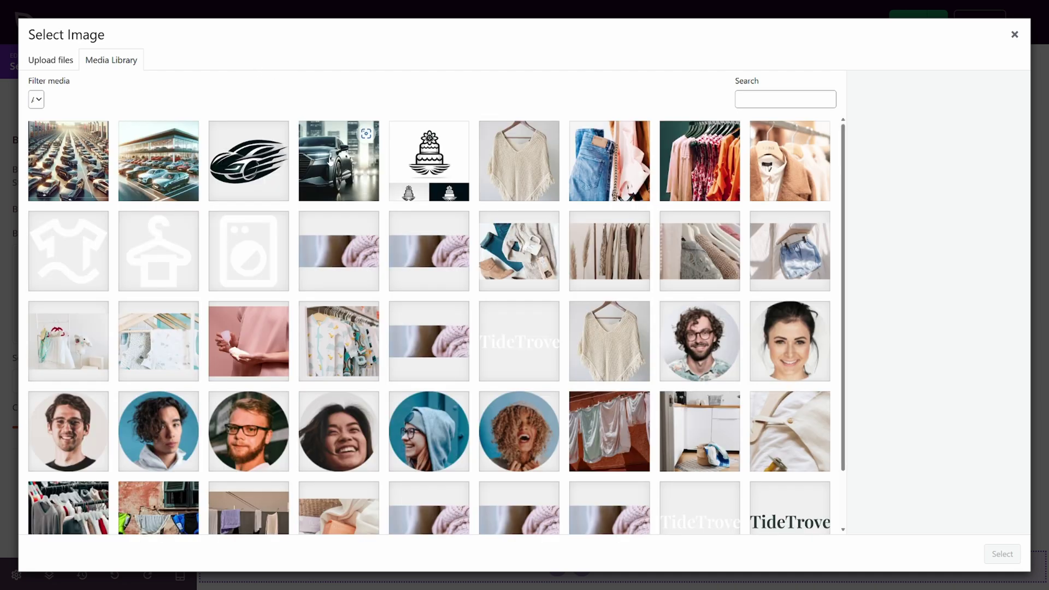
click(344, 157)
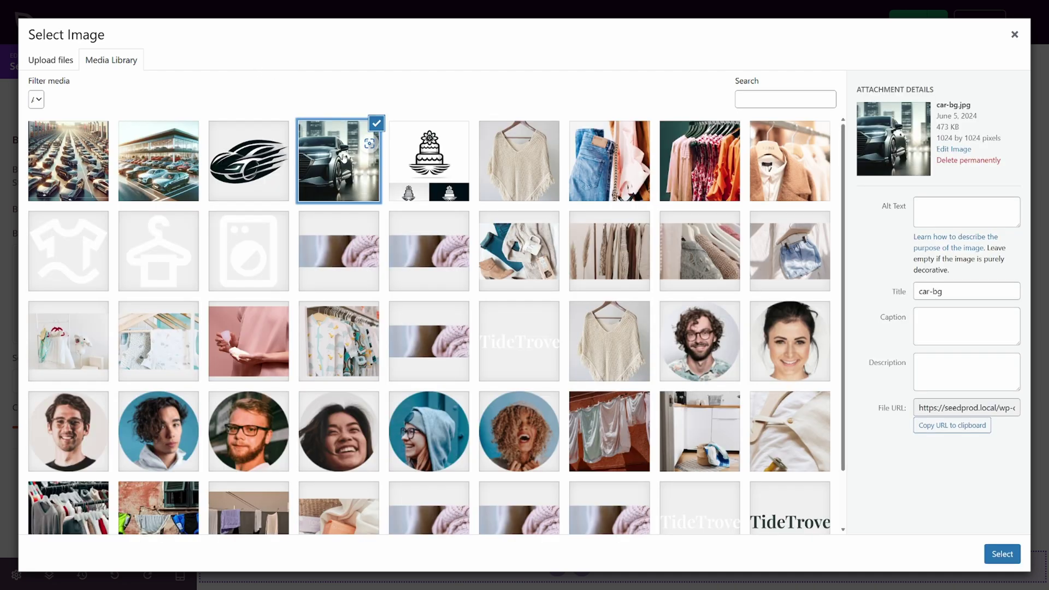
click(1002, 554)
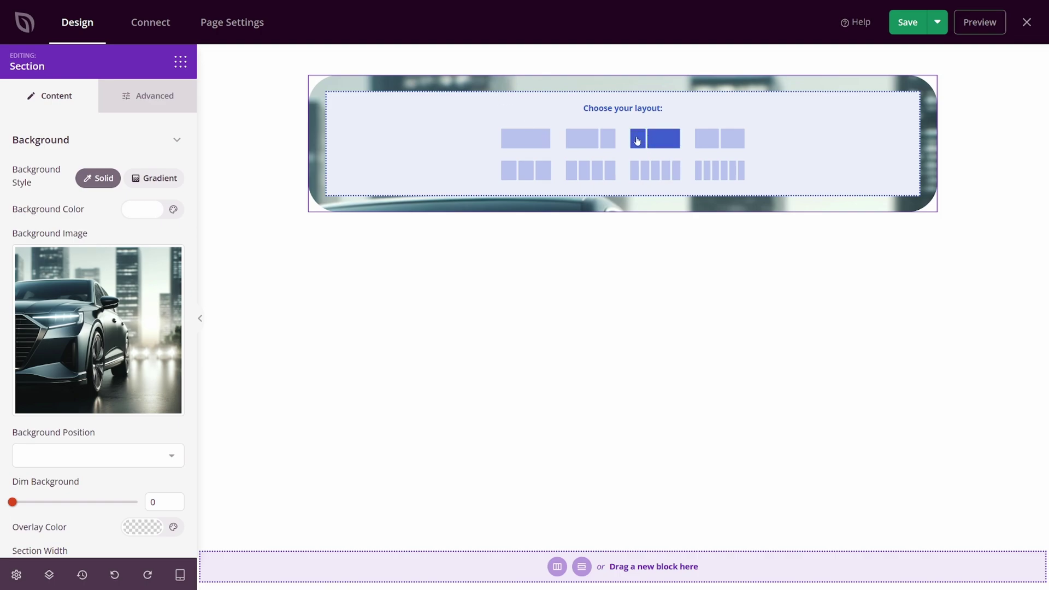
Split the section into narrow and wide columns and give the row a 500 top margin.
click(653, 142)
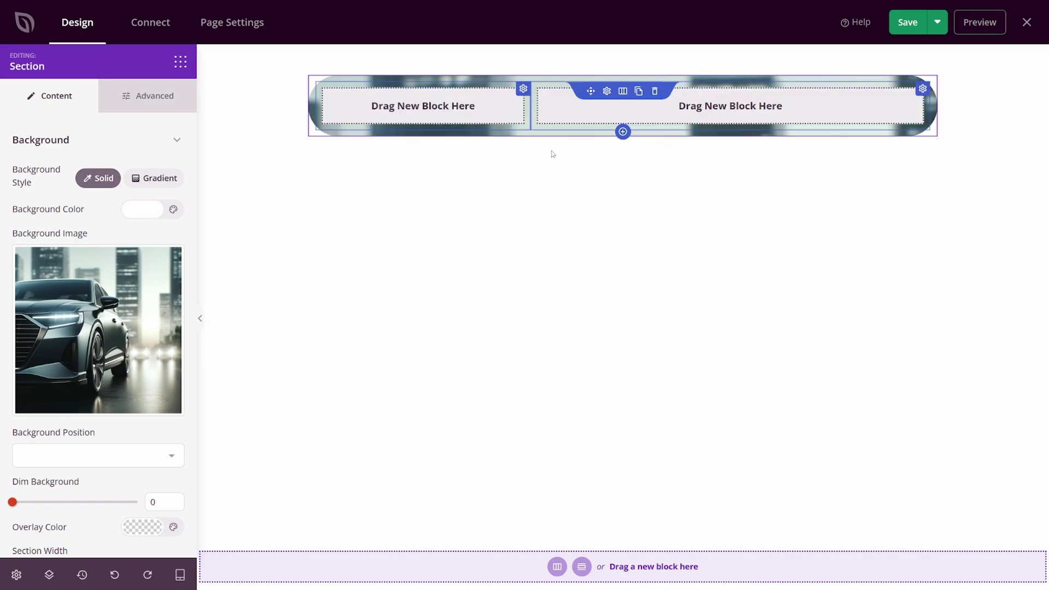
click(606, 91)
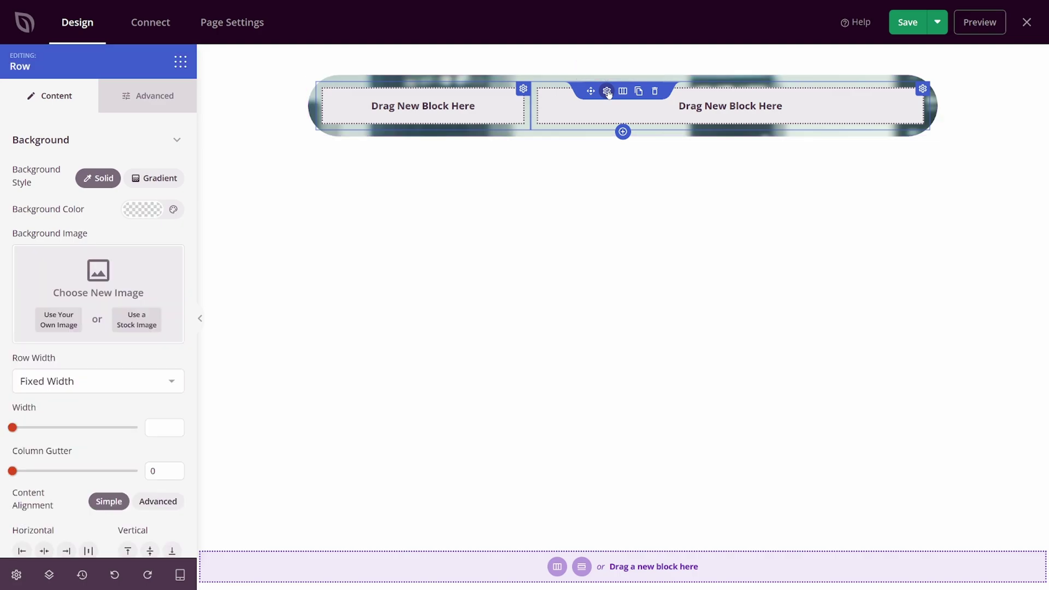
click(145, 104)
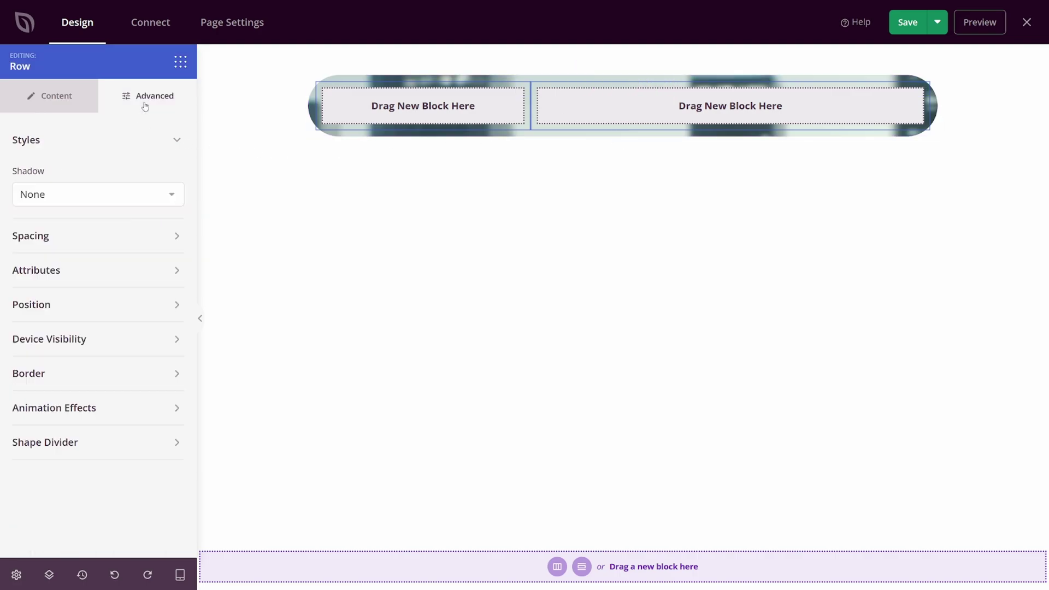
click(61, 245)
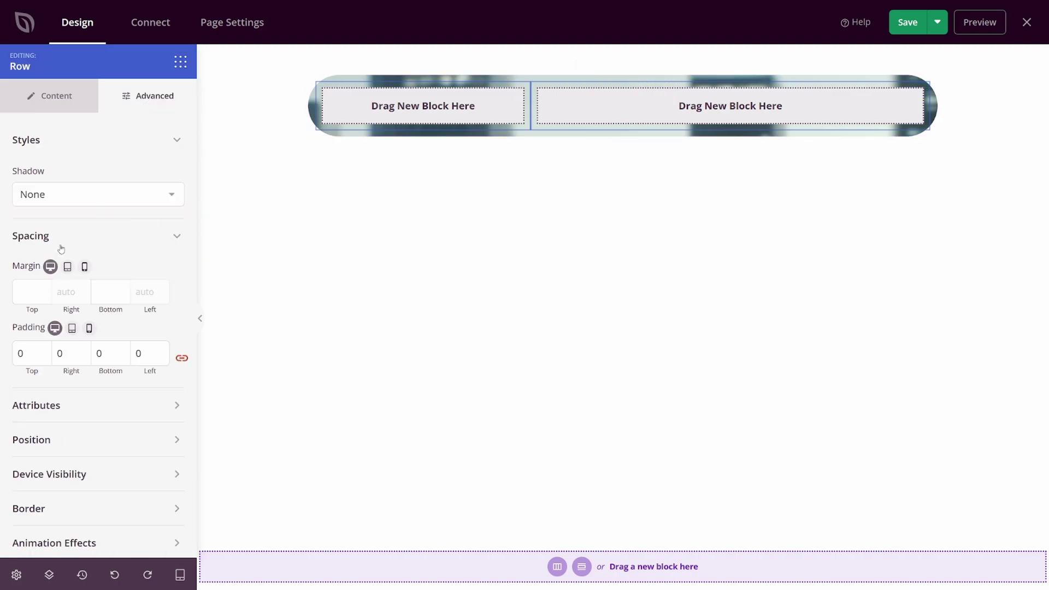
click(29, 289)
text(500)
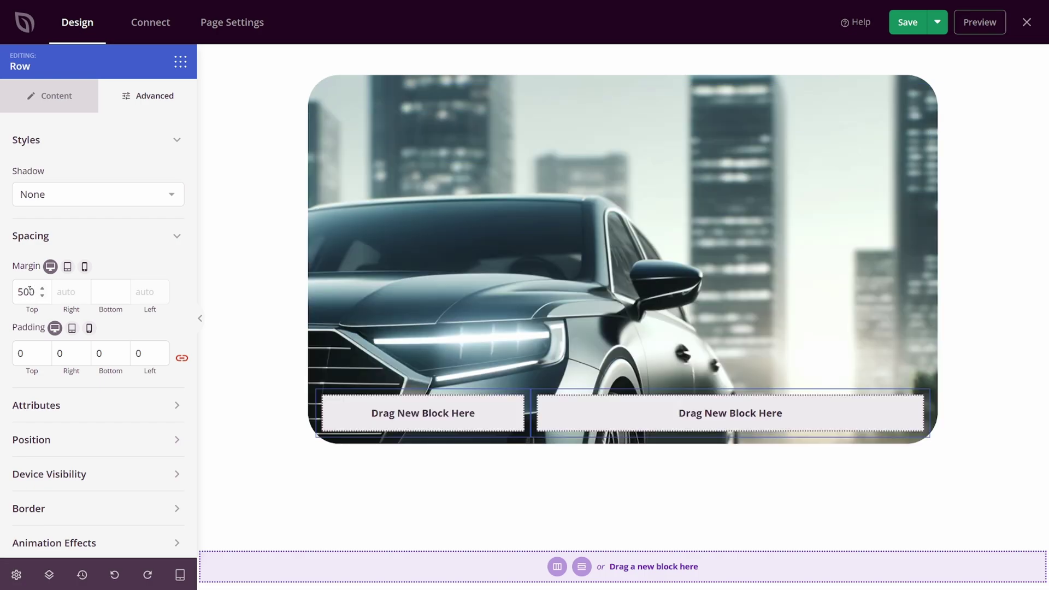
Set the section's background position to Full Screen Cover.
mouse_move(455, 238)
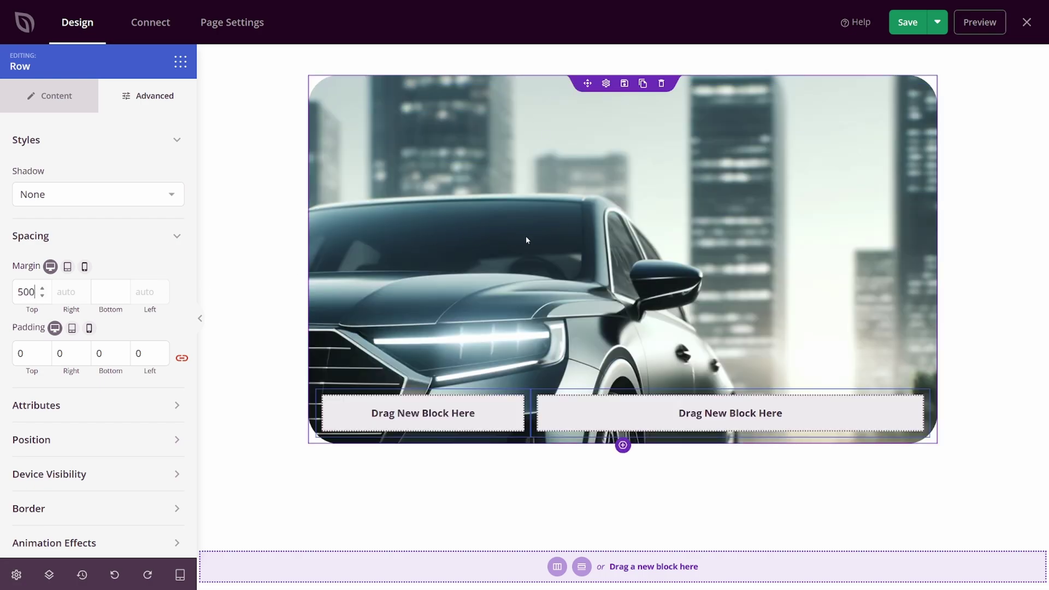
click(605, 84)
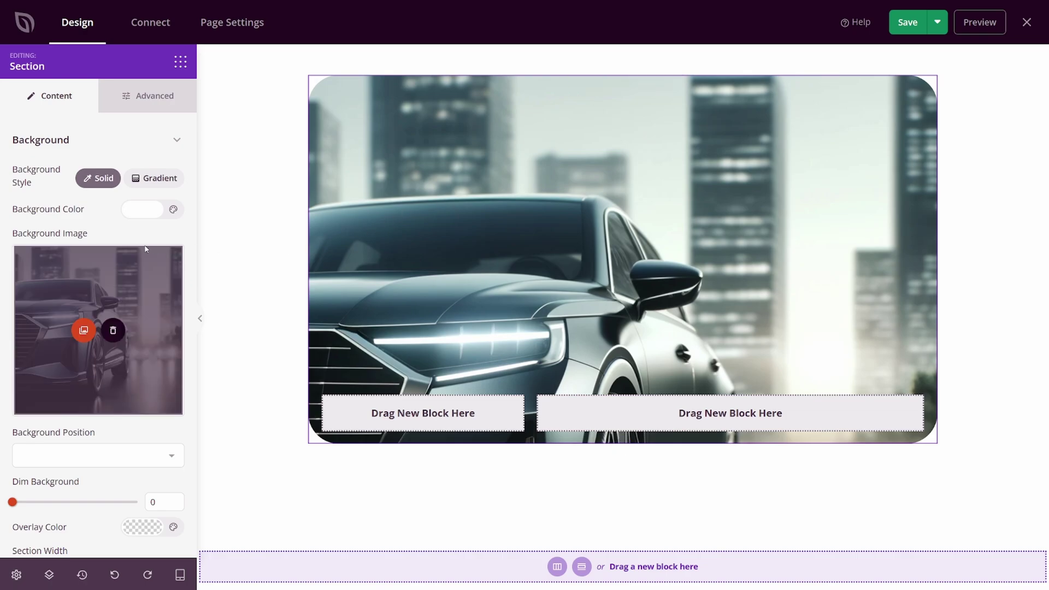
scroll(123, 239, down, 2)
click(93, 374)
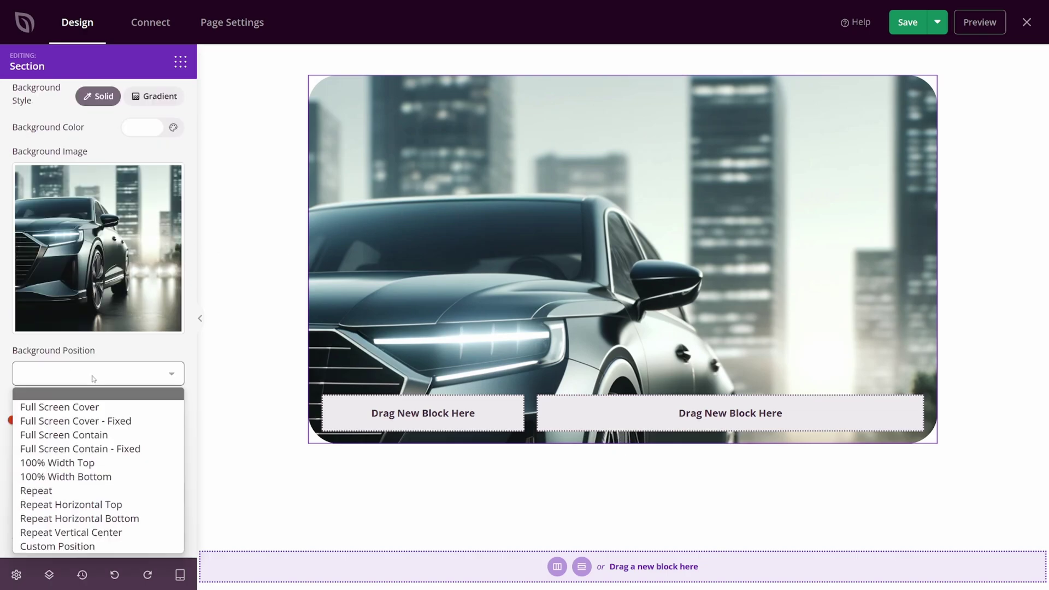
click(87, 476)
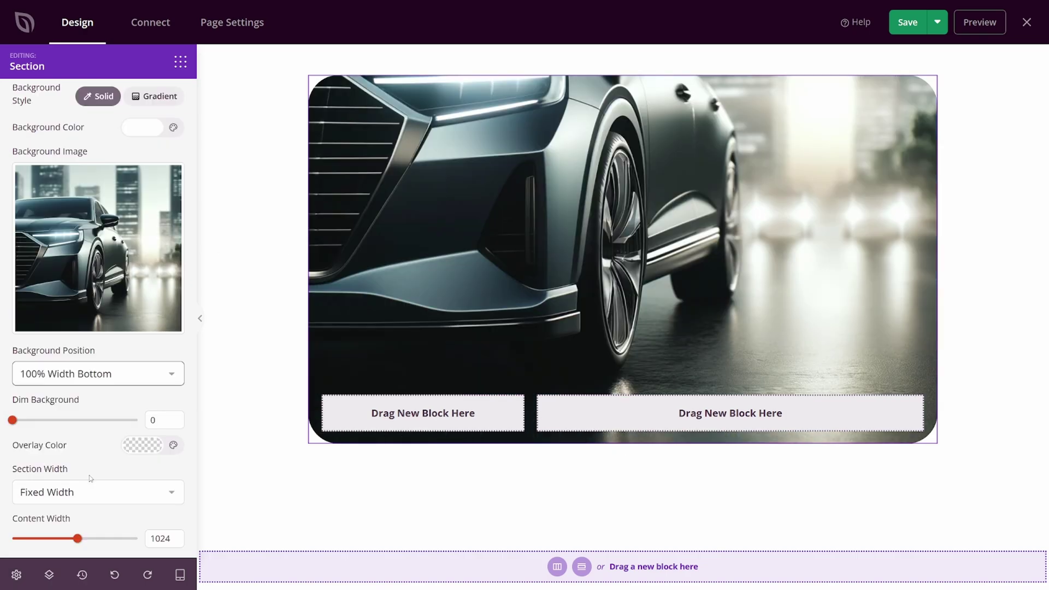
click(85, 380)
click(85, 463)
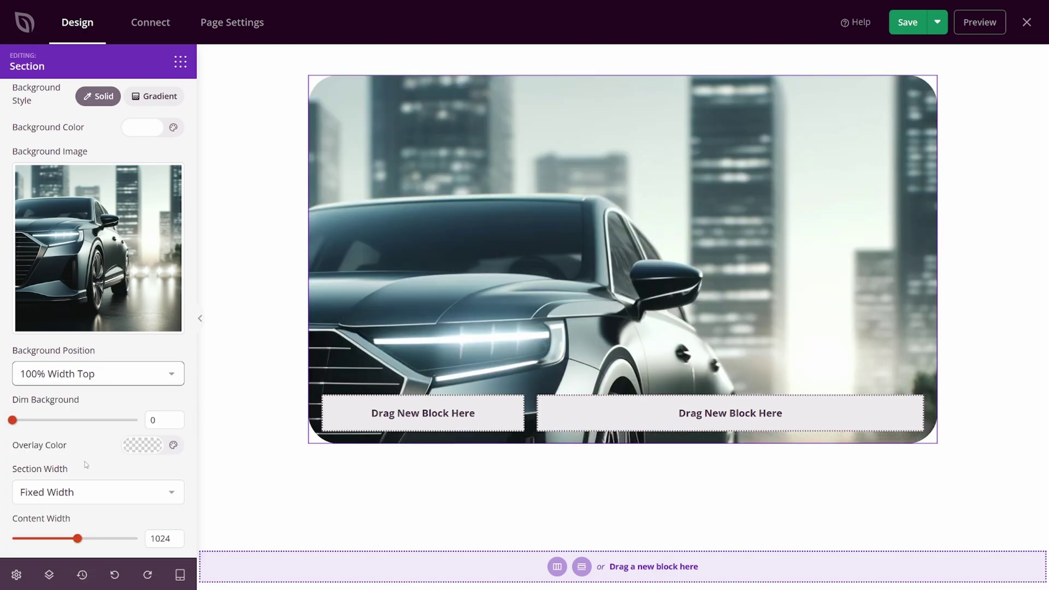
click(96, 379)
click(67, 407)
Keep the overlay colour white and dim the car background to 75.
scroll(90, 389, down, 1)
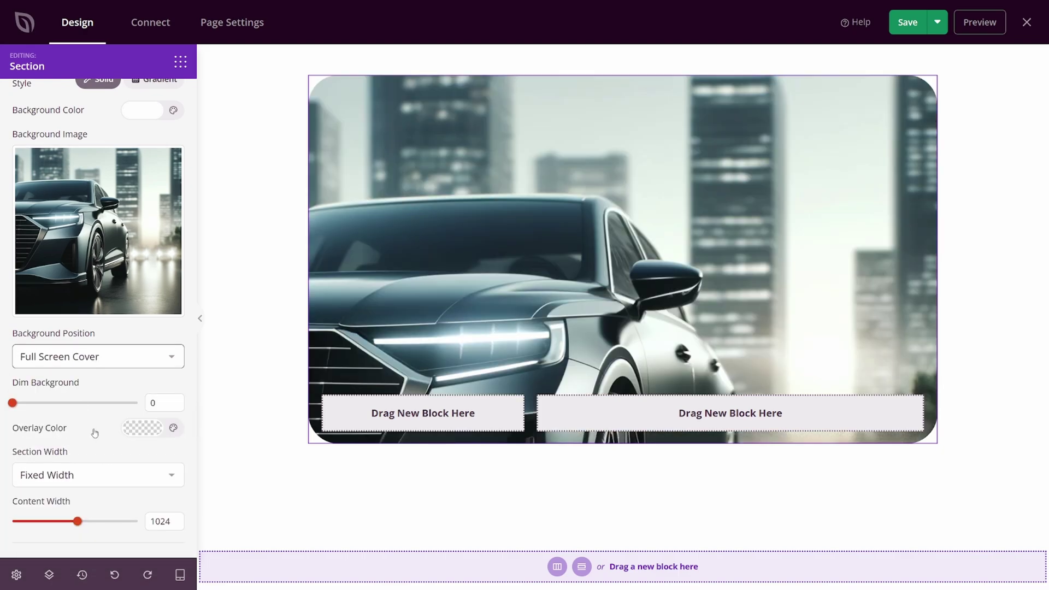
click(143, 429)
click(140, 261)
drag(141, 262, 108, 295)
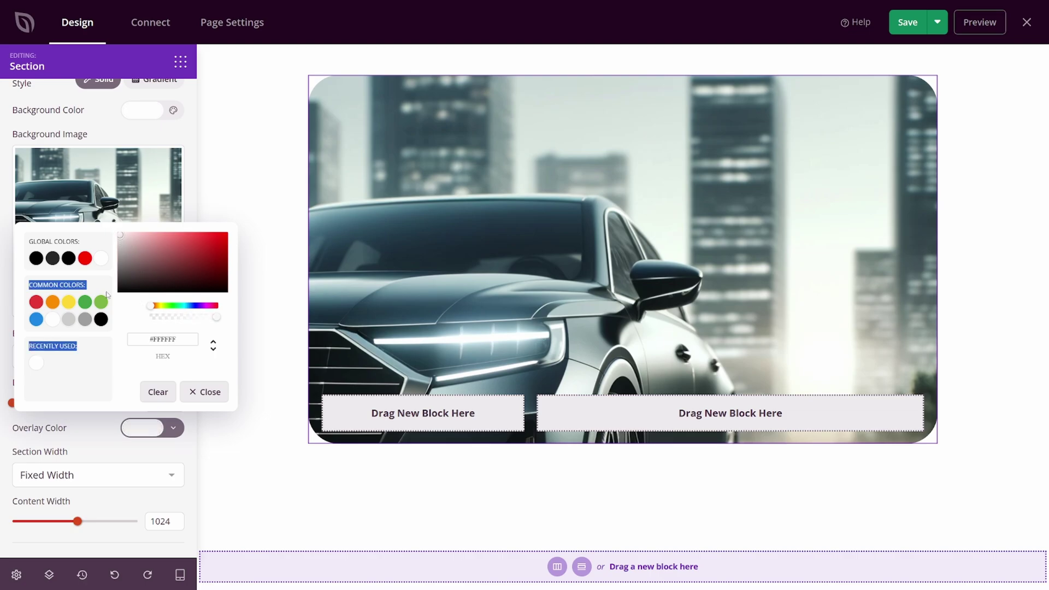
click(87, 430)
drag(14, 406, 118, 408)
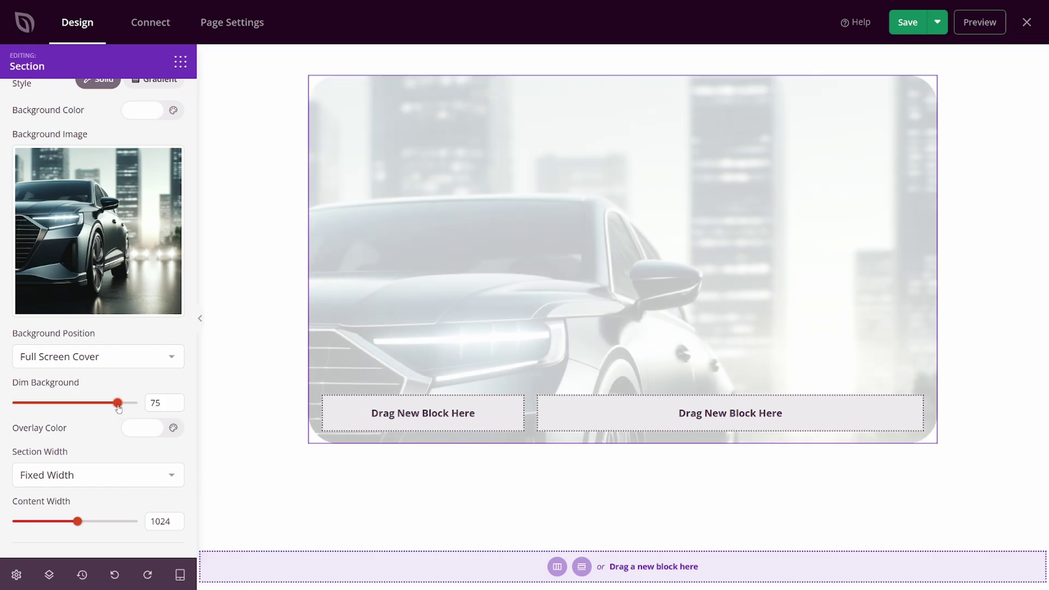
Give the section a 2X Large shadow under Advanced Styles.
scroll(115, 122, up, 3)
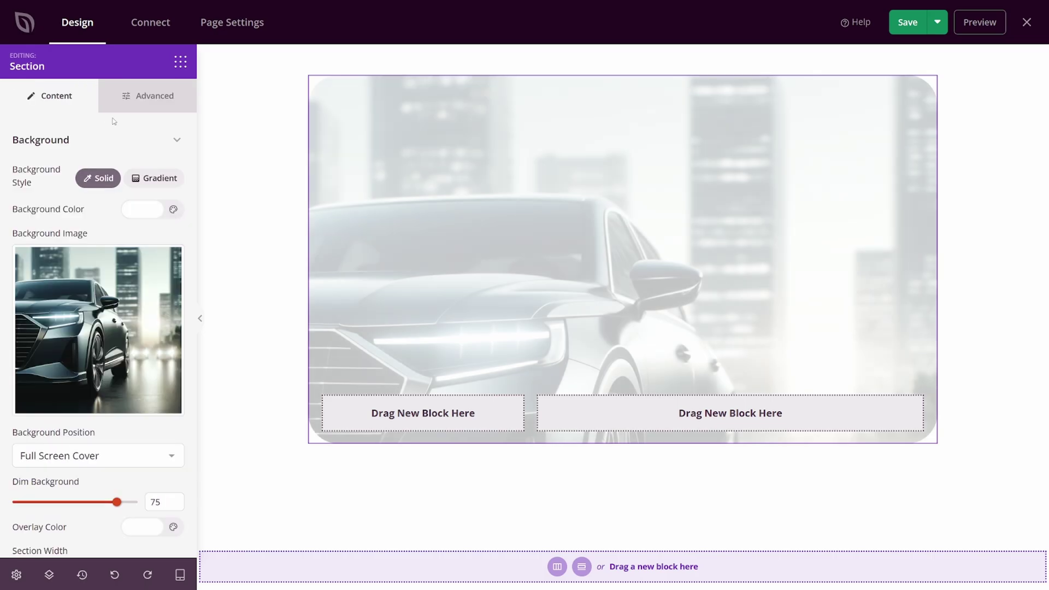
click(153, 99)
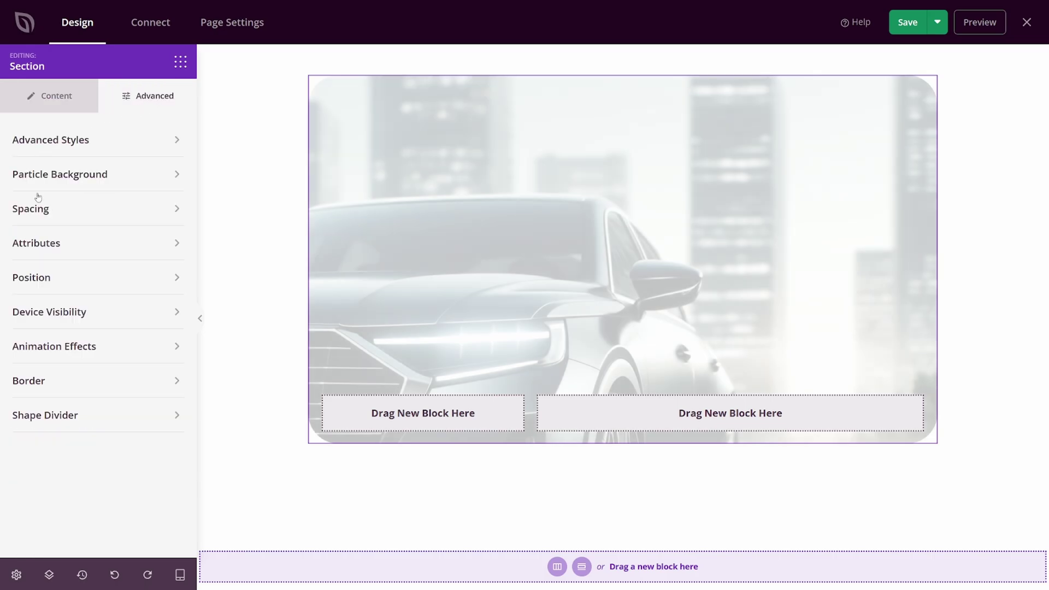
click(57, 143)
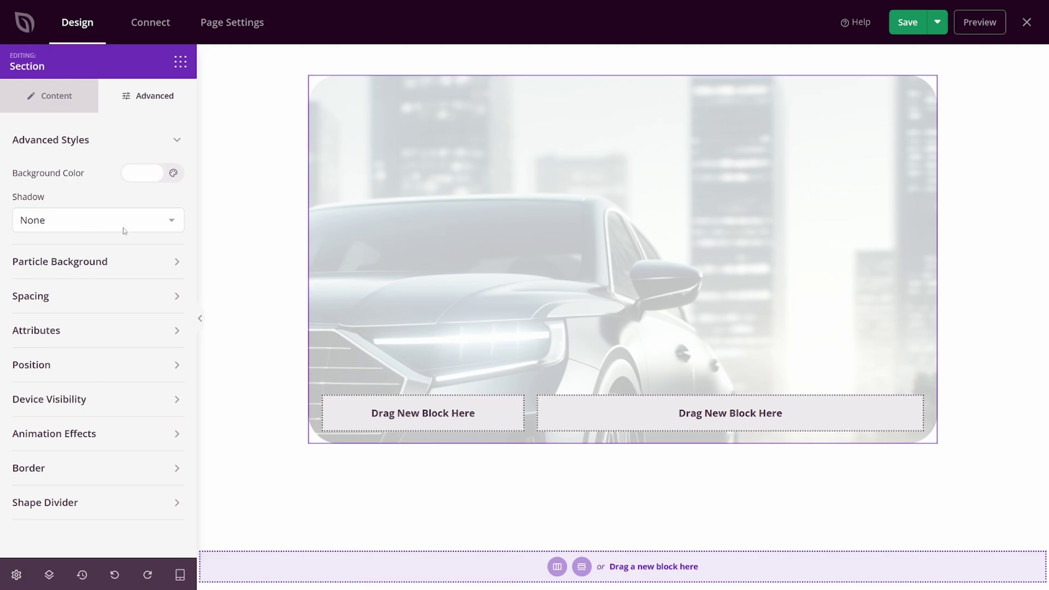
click(159, 224)
click(35, 328)
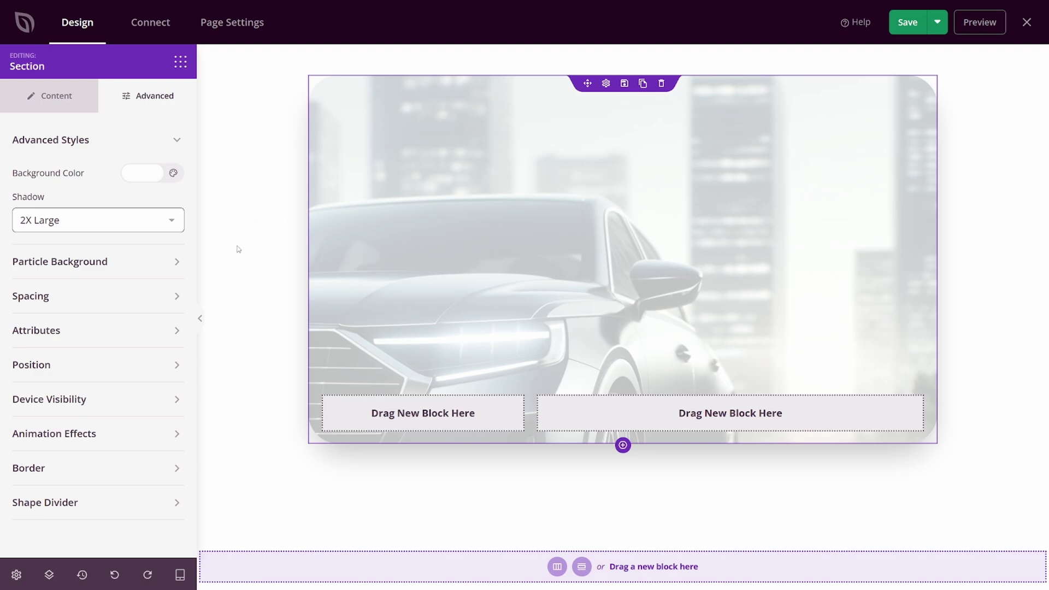
Set the Global Settings page background colour to grey-blue #9FAAB2.
click(16, 575)
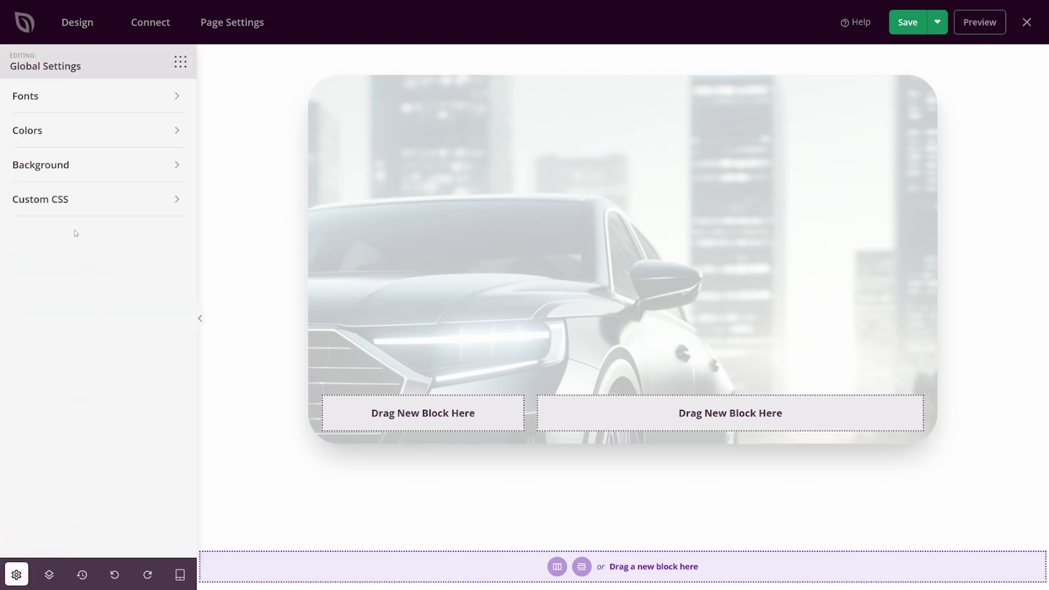
click(40, 168)
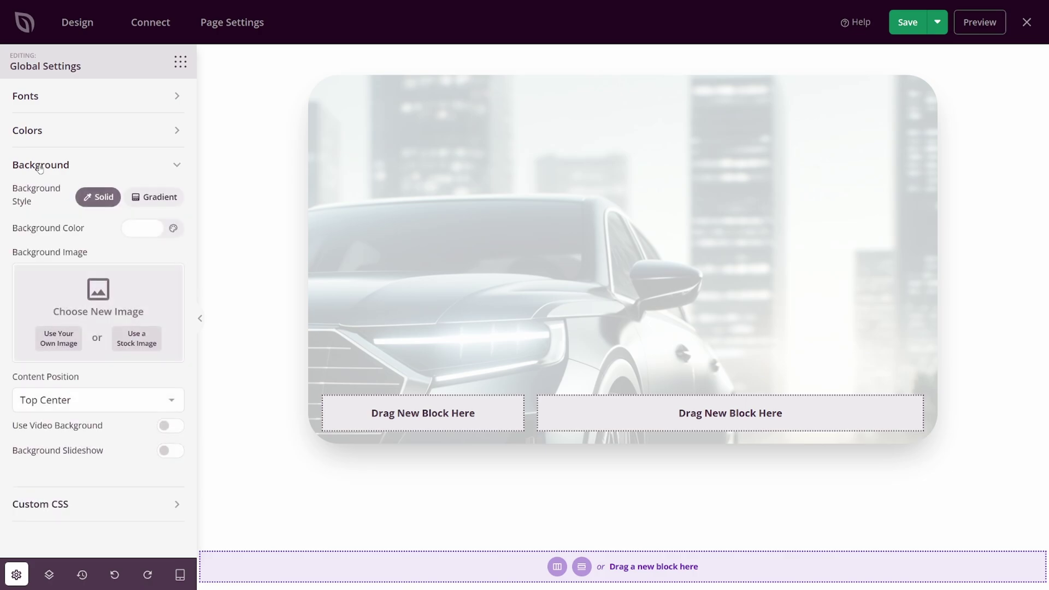
click(147, 232)
click(36, 344)
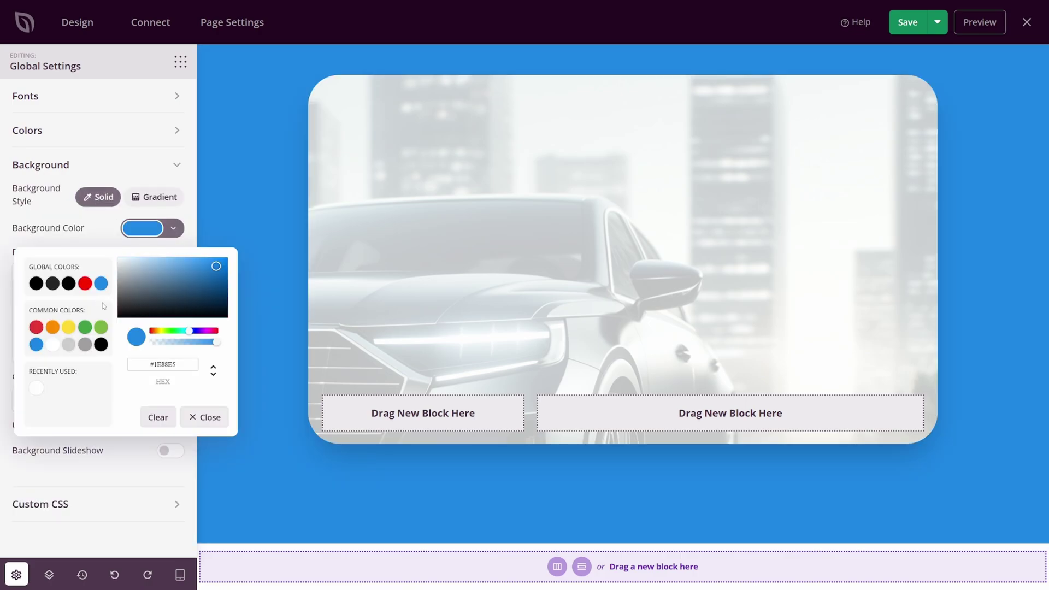
click(152, 267)
drag(153, 267, 131, 277)
click(238, 296)
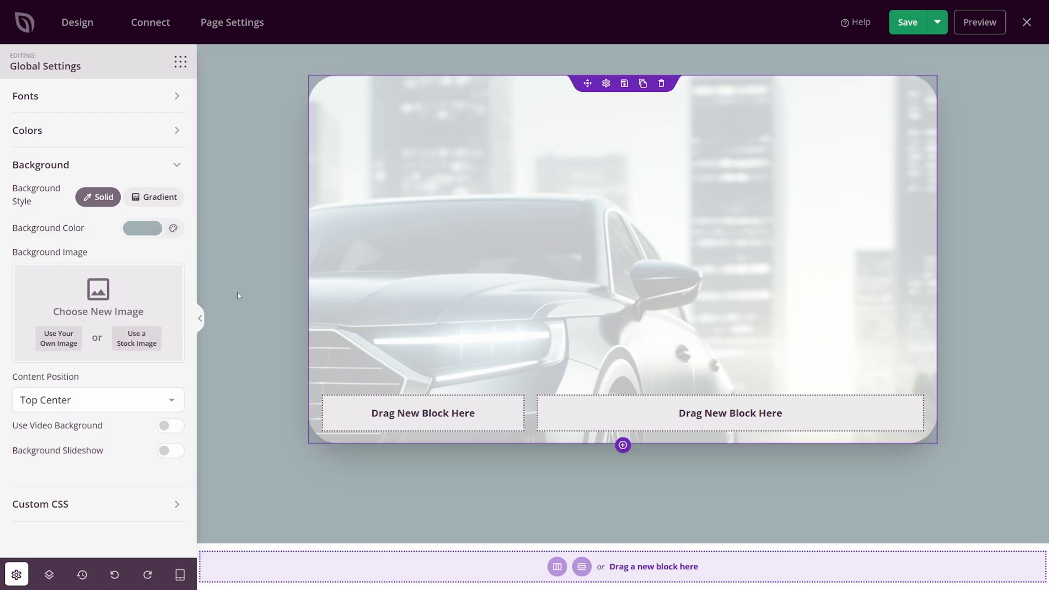
Delete the row's 500 Margin Top value in its Advanced spacing settings.
mouse_move(613, 420)
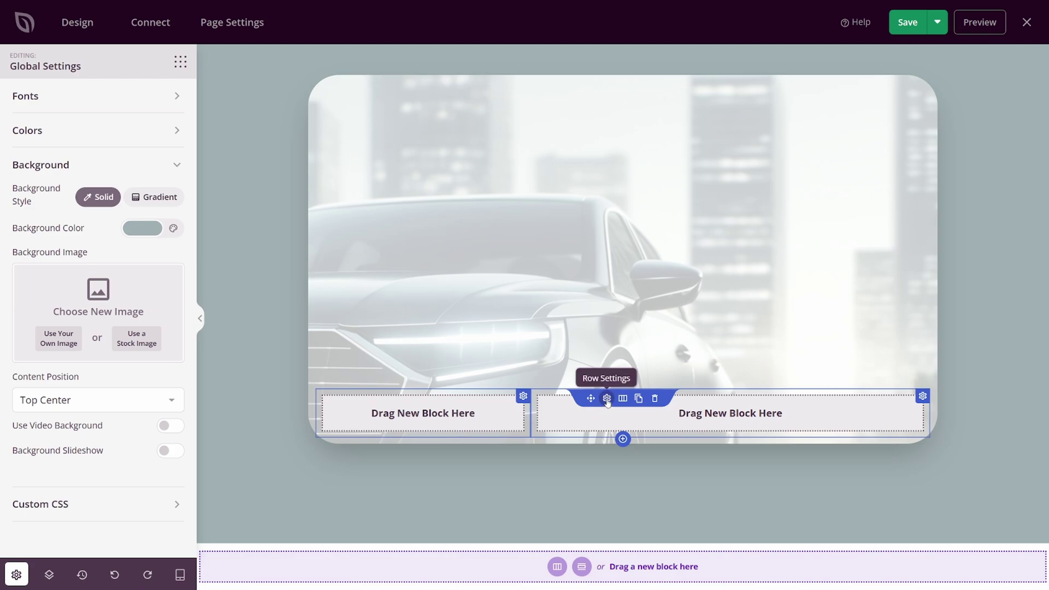
click(607, 399)
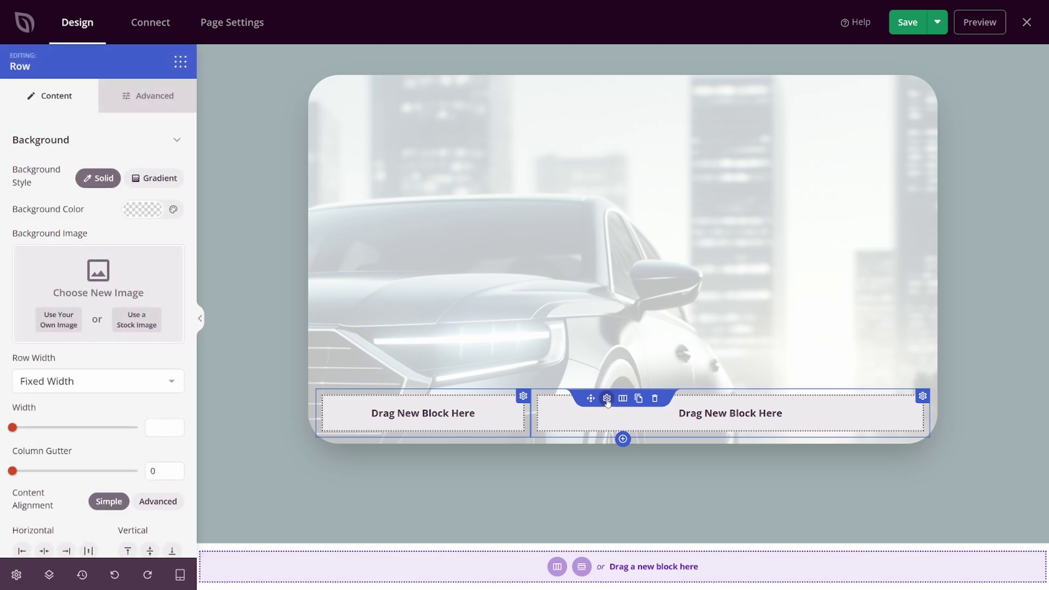
click(143, 96)
click(61, 239)
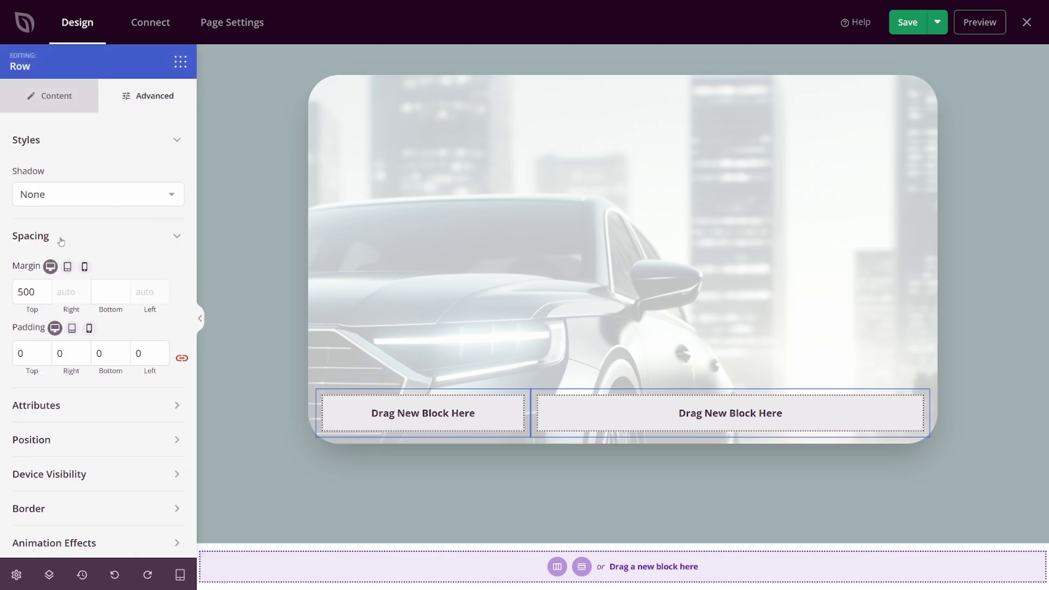
double_click(27, 291)
key(BackSpace)
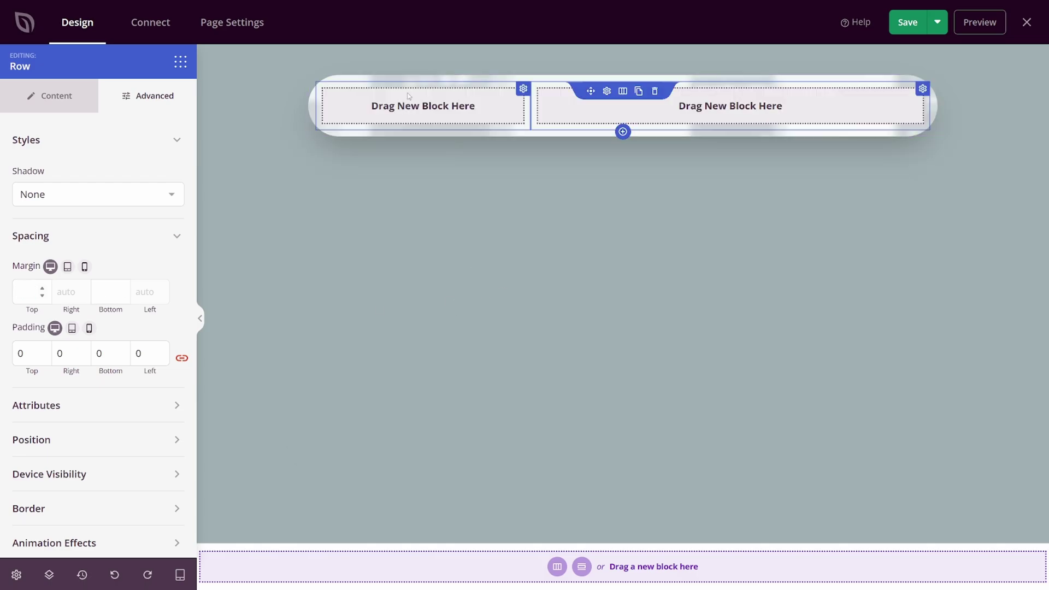
Add an Image block to the left column showing car-logo.png from the Media Library.
click(179, 63)
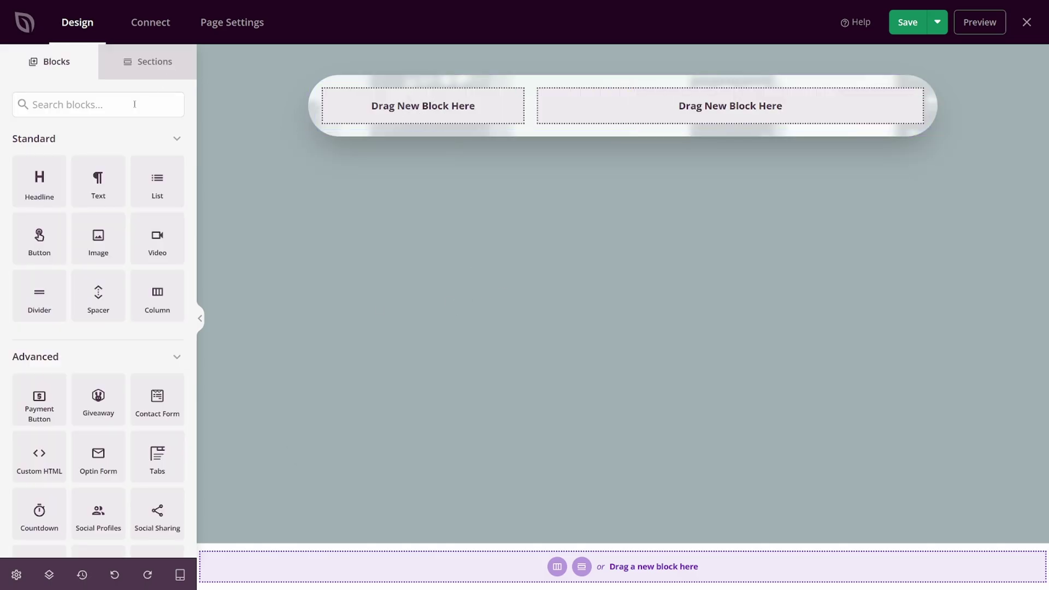
drag(97, 238, 411, 112)
click(407, 98)
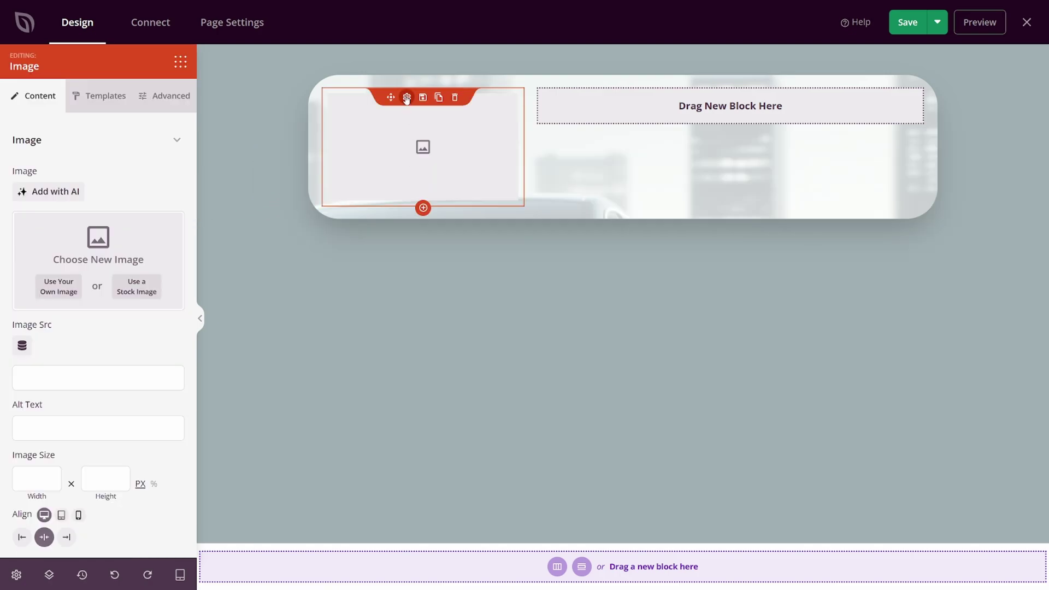
click(56, 192)
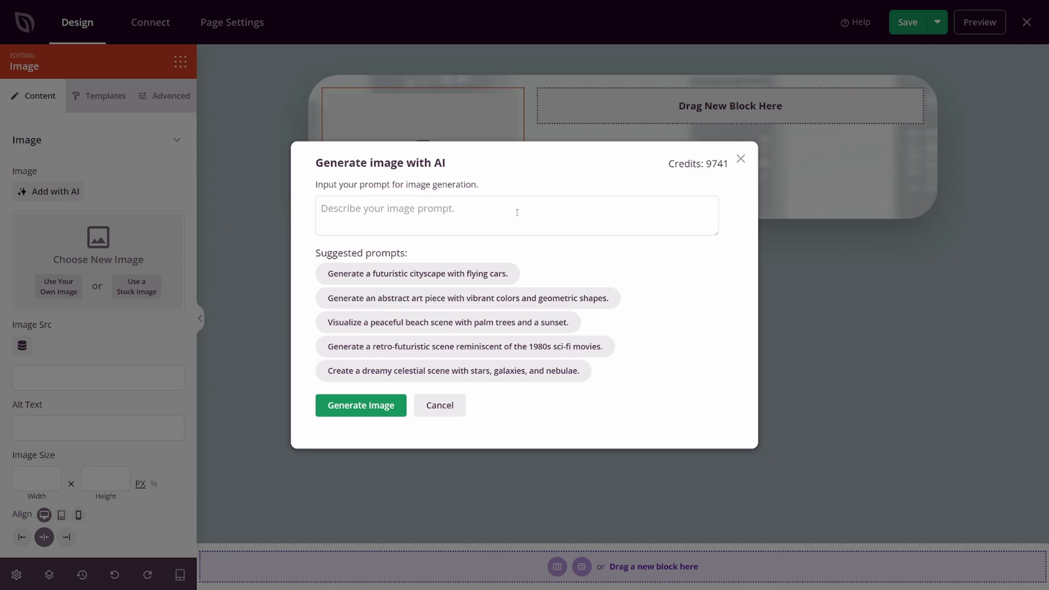
click(346, 203)
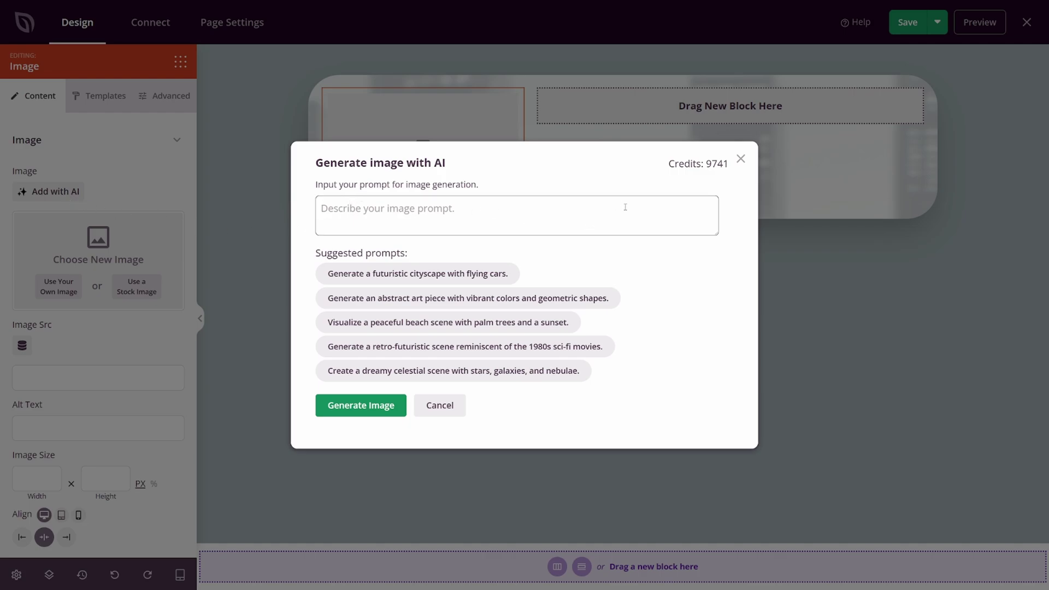
click(741, 159)
click(60, 287)
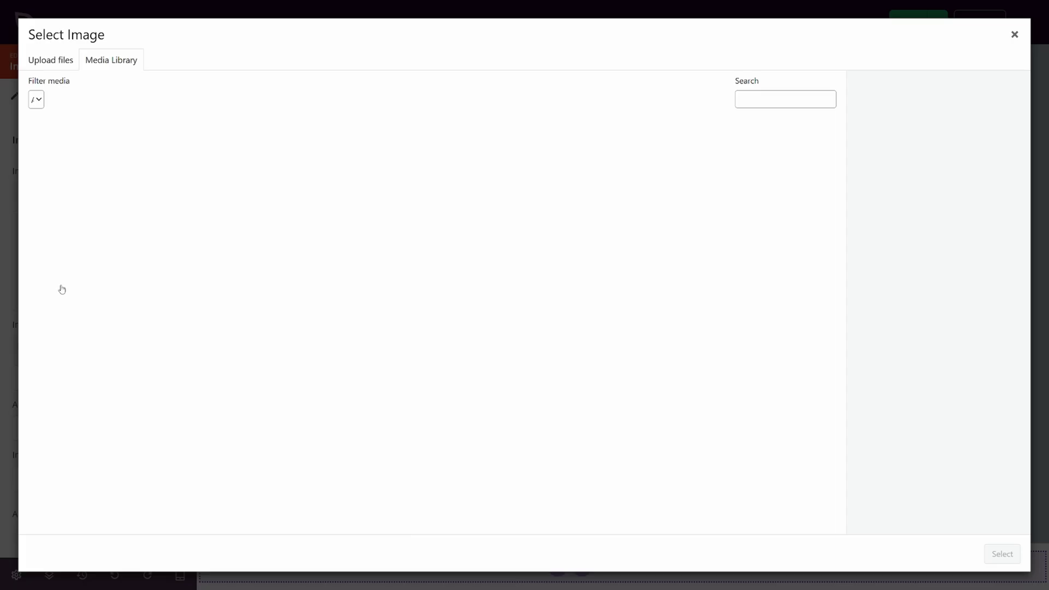
click(243, 166)
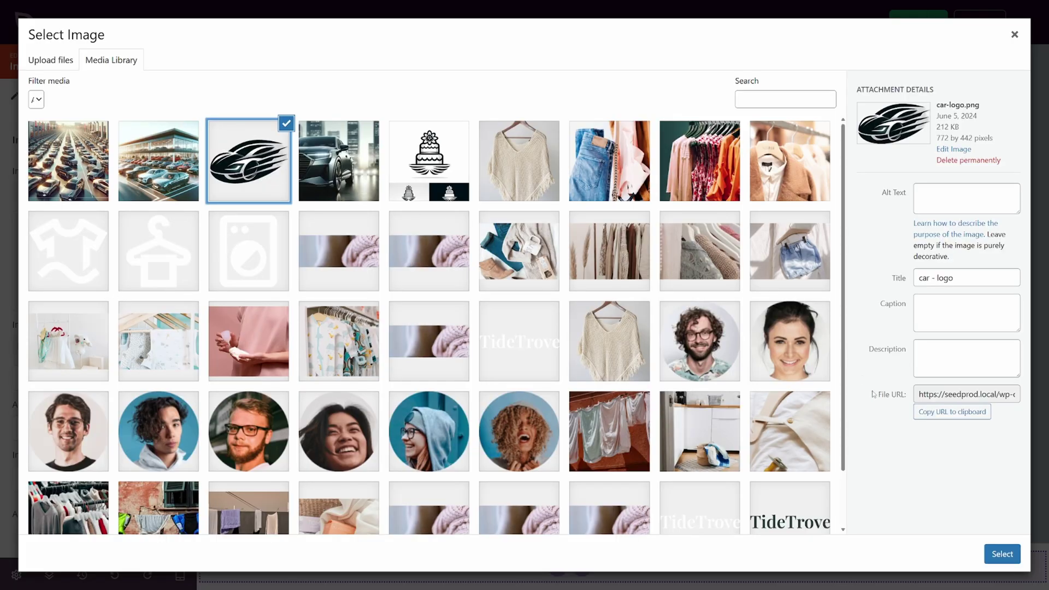
click(1002, 554)
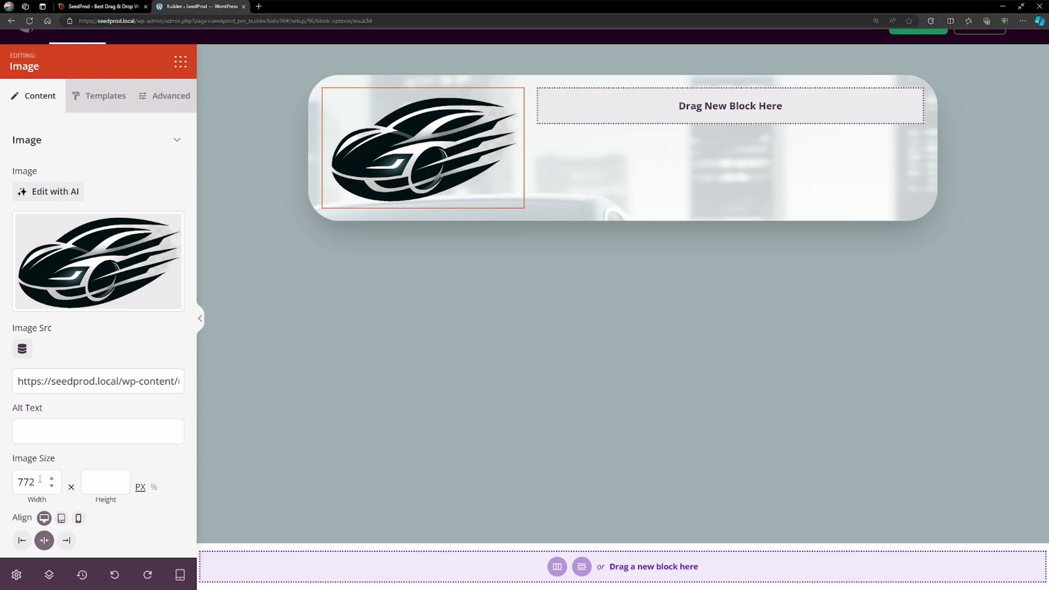
Set the logo width to 150 and align it left.
drag(34, 482, 16, 478)
text(200)
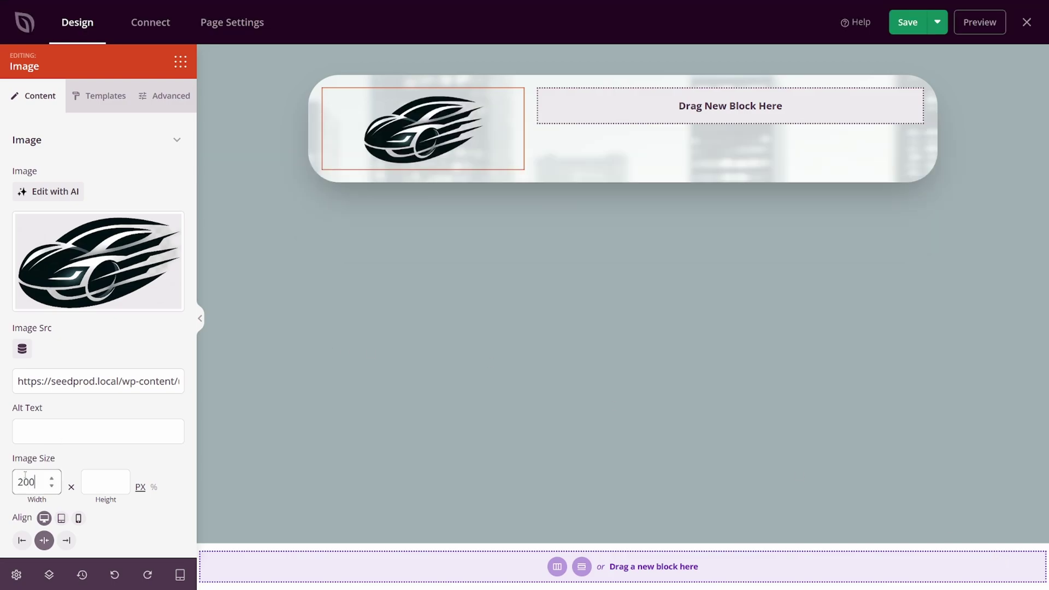
double_click(28, 482)
text(150)
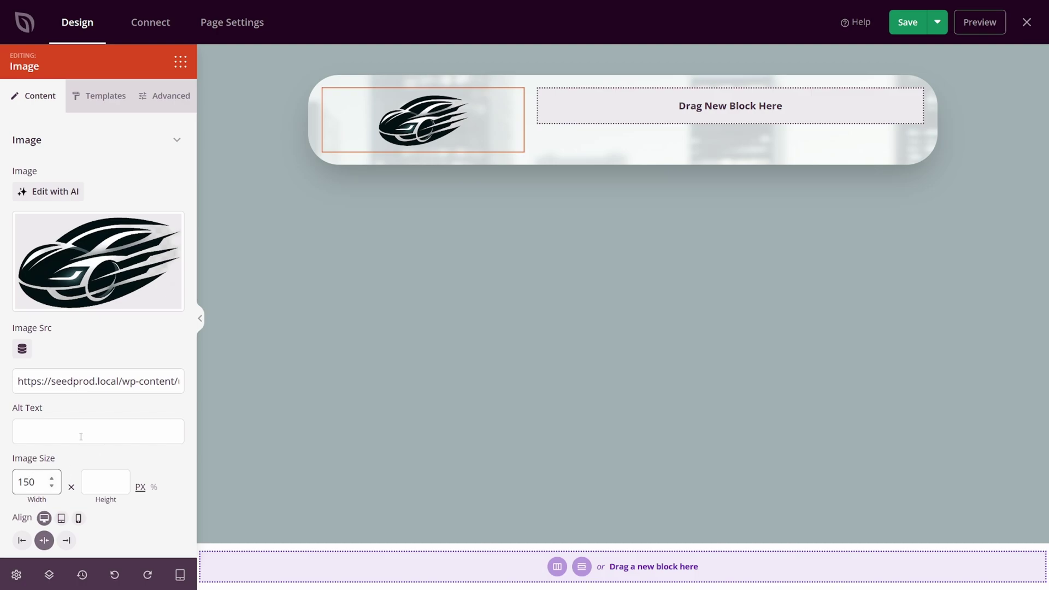
scroll(81, 436, down, 1)
click(22, 498)
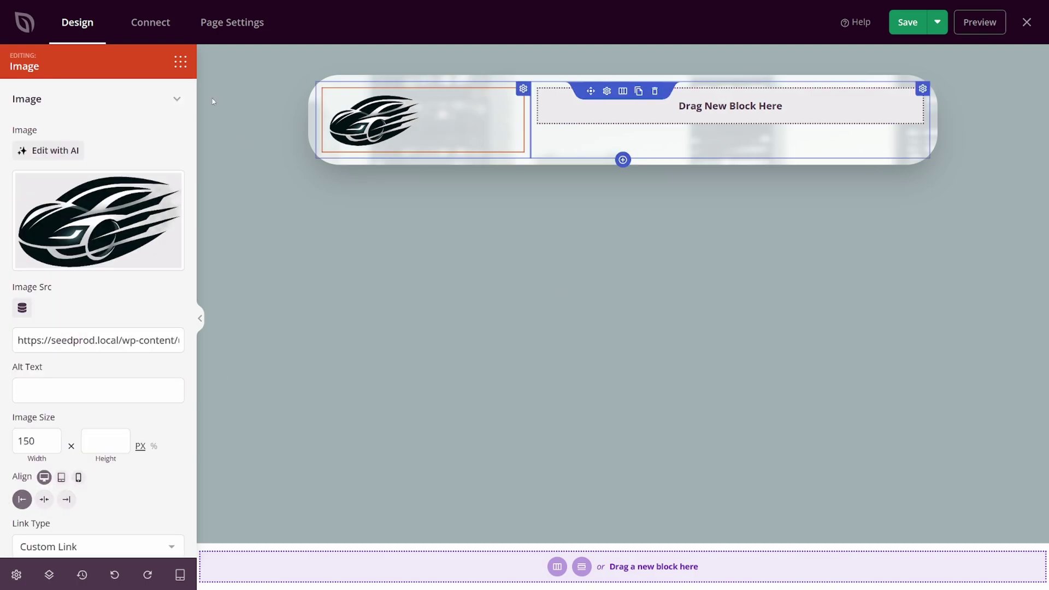
Add a Nav Menu block in the wide column, right-aligned with font size 25.
click(180, 62)
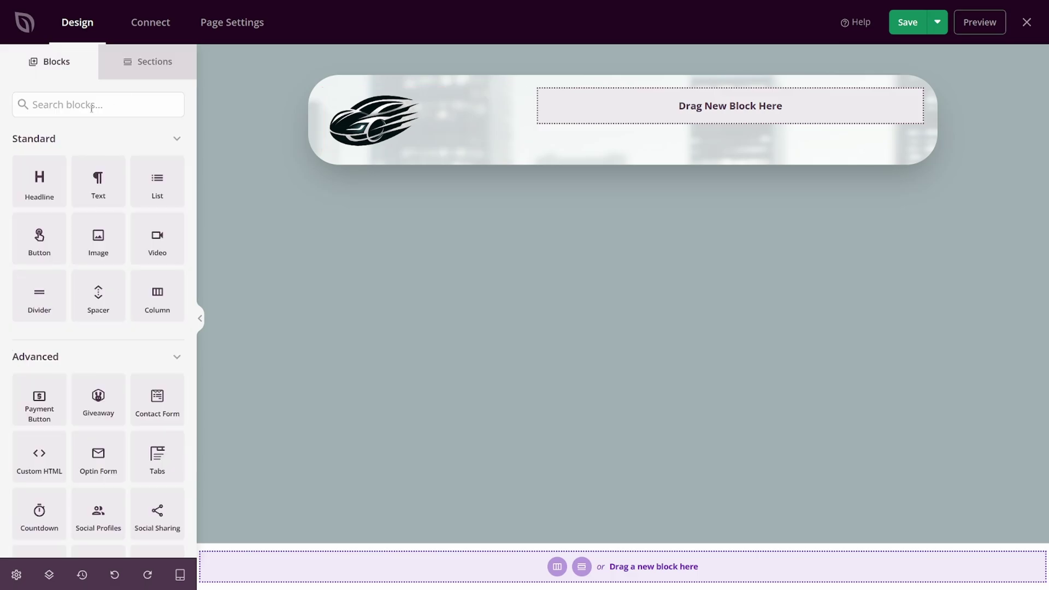
click(92, 108)
text(menu)
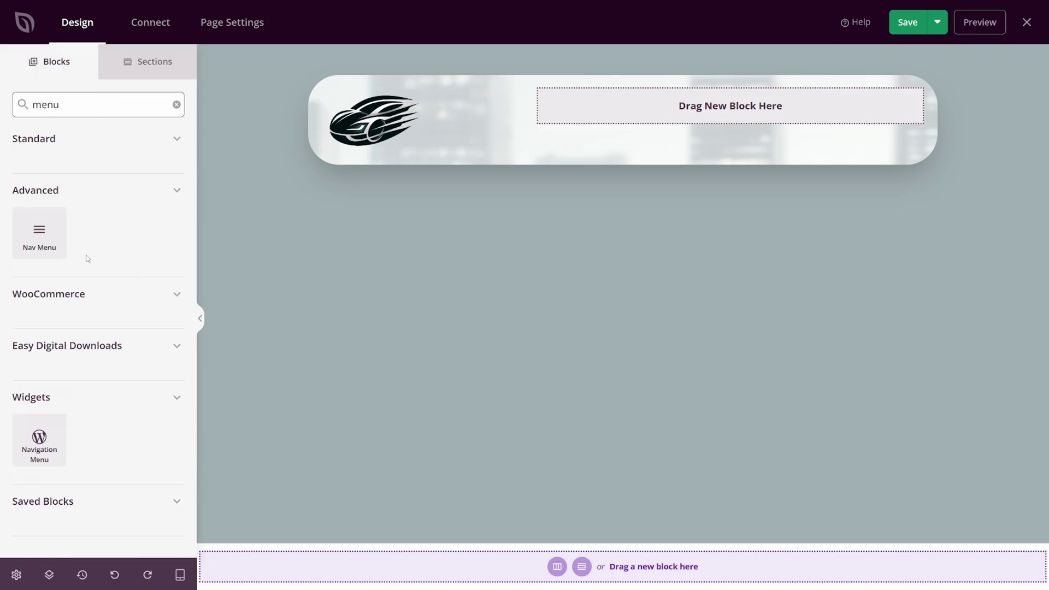
drag(40, 235, 710, 115)
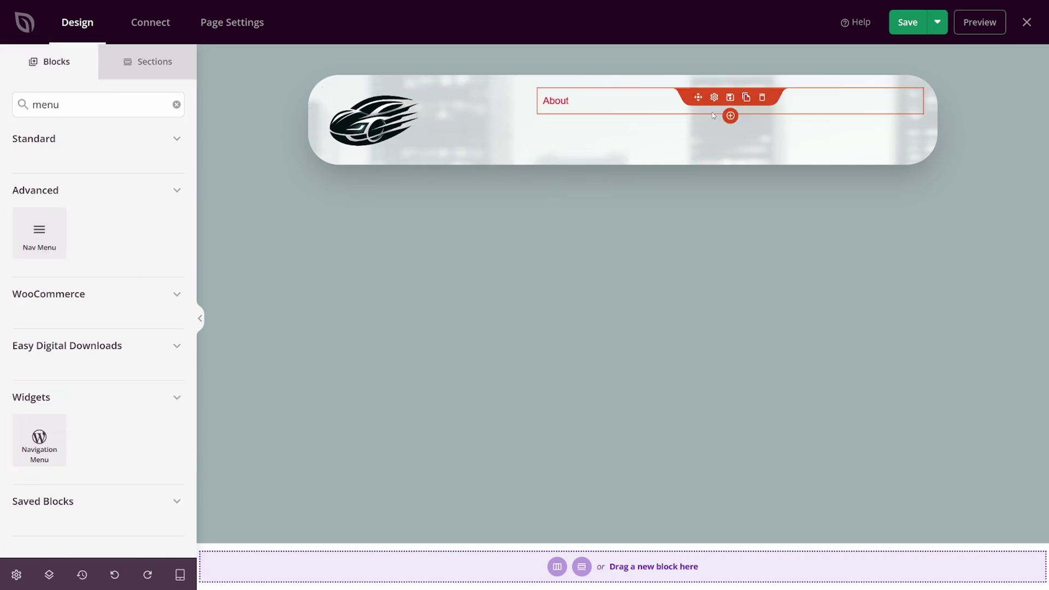
click(715, 98)
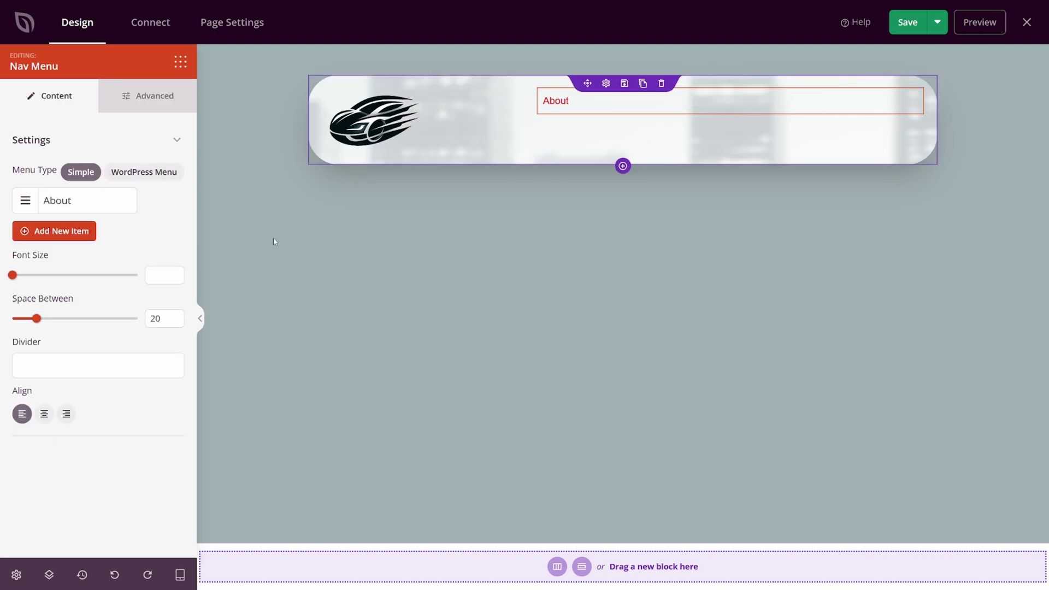
click(67, 415)
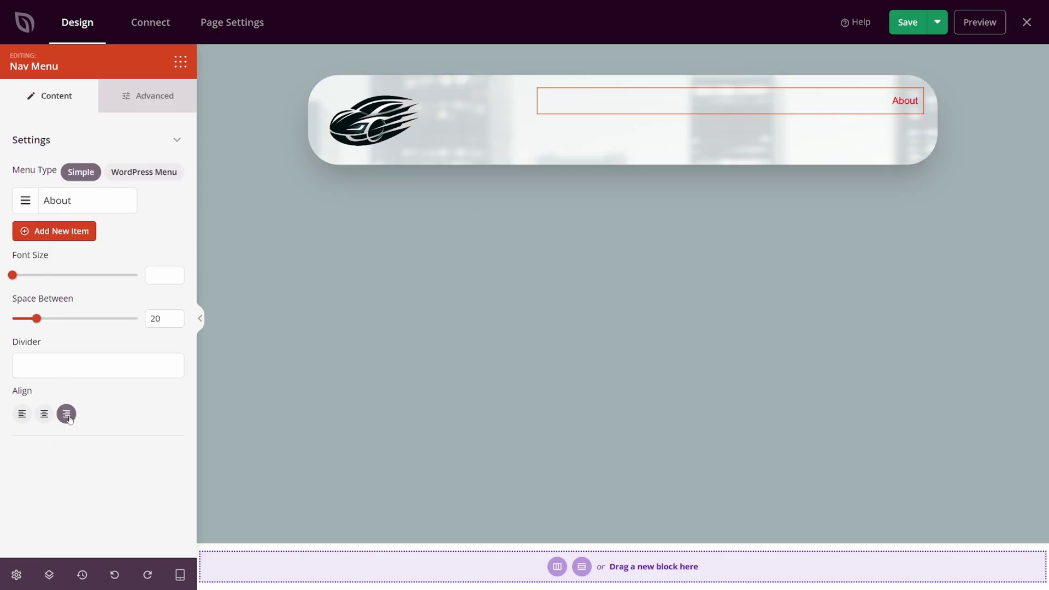
drag(12, 274, 44, 277)
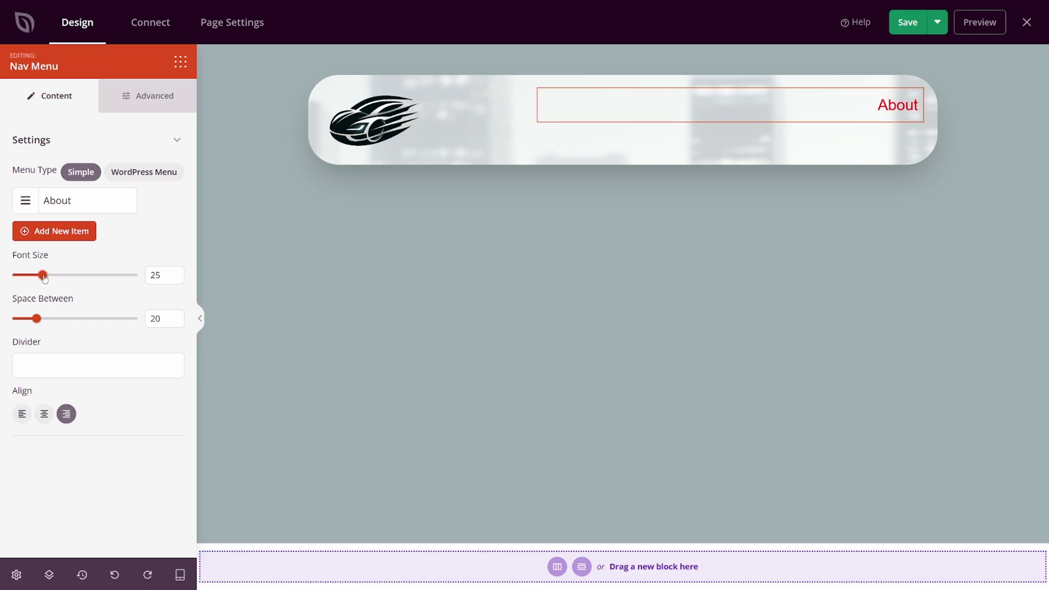
Rename the About menu item to 'Cars' linking to /cars.
click(71, 201)
click(49, 252)
double_click(49, 252)
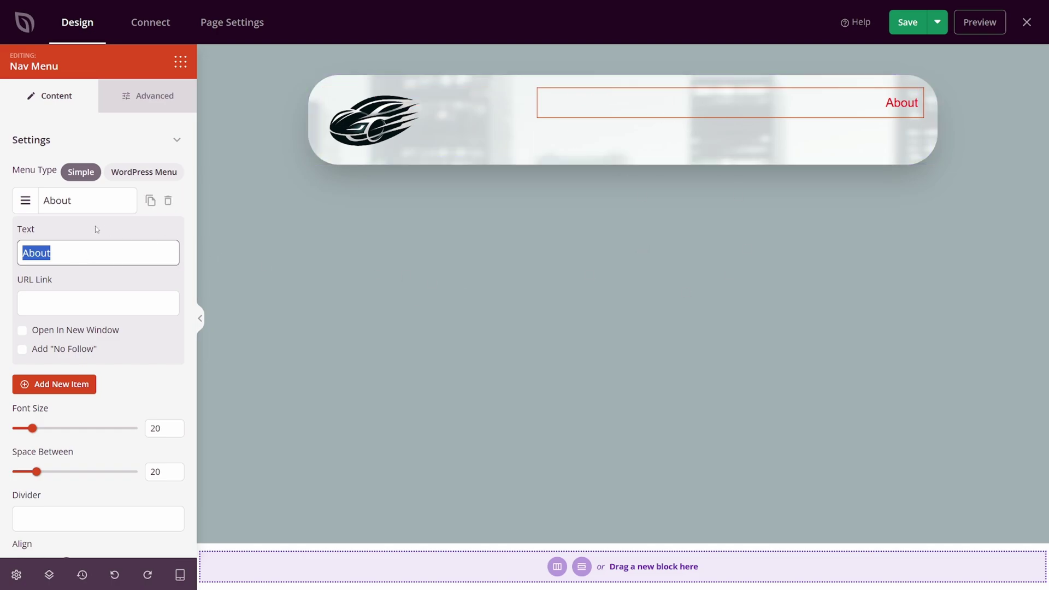
text(Cars)
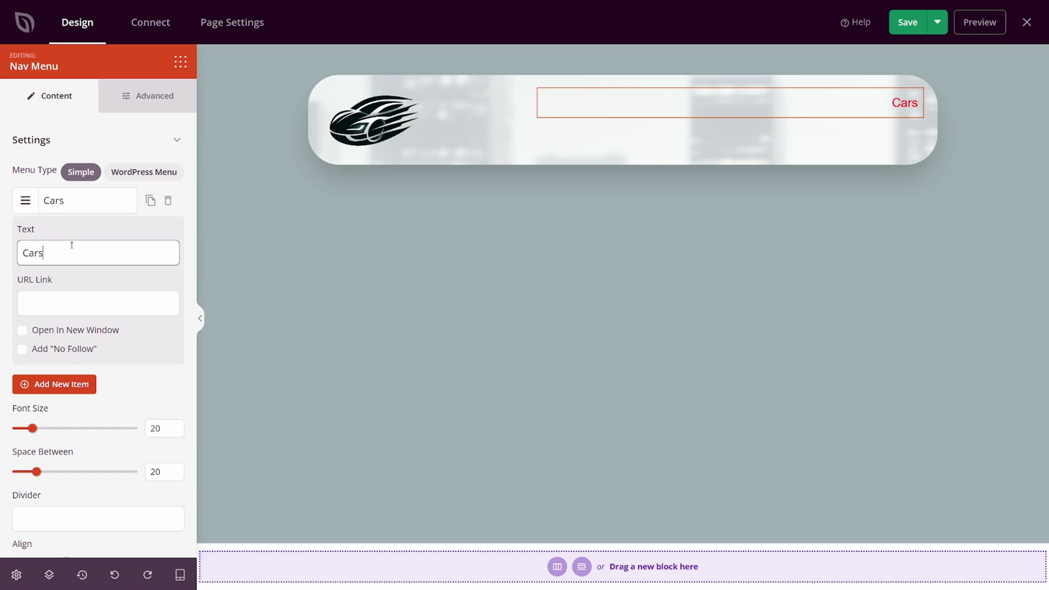
scroll(70, 243, down, 1)
click(44, 254)
text(/c)
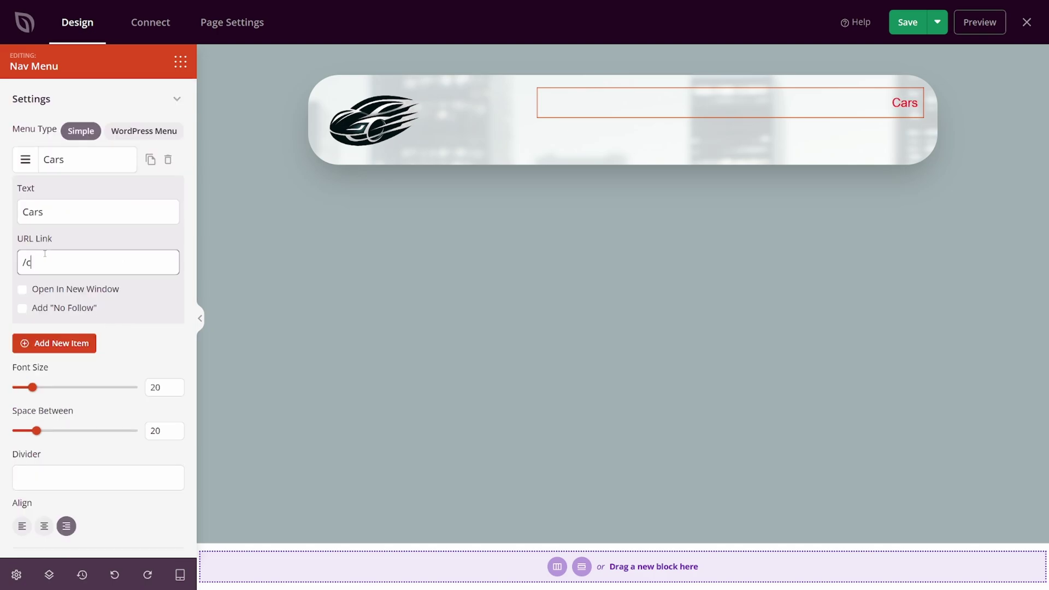
text(ars)
click(66, 161)
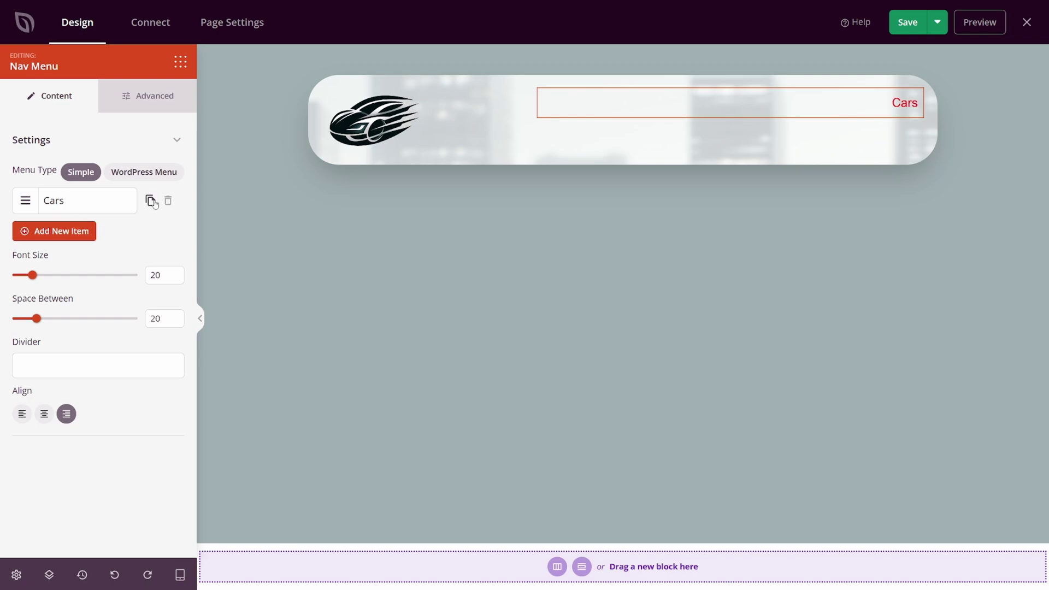
Duplicate the Cars item three times, rename the second 'Trucks', and widen item spacing to 53.
click(151, 201)
click(150, 235)
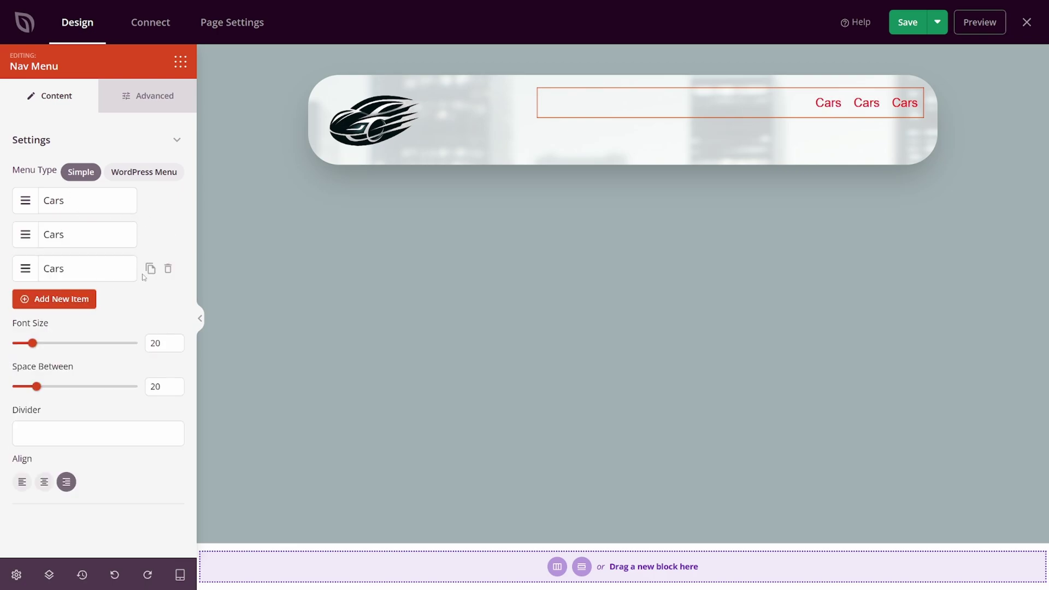
click(151, 268)
click(65, 236)
double_click(24, 286)
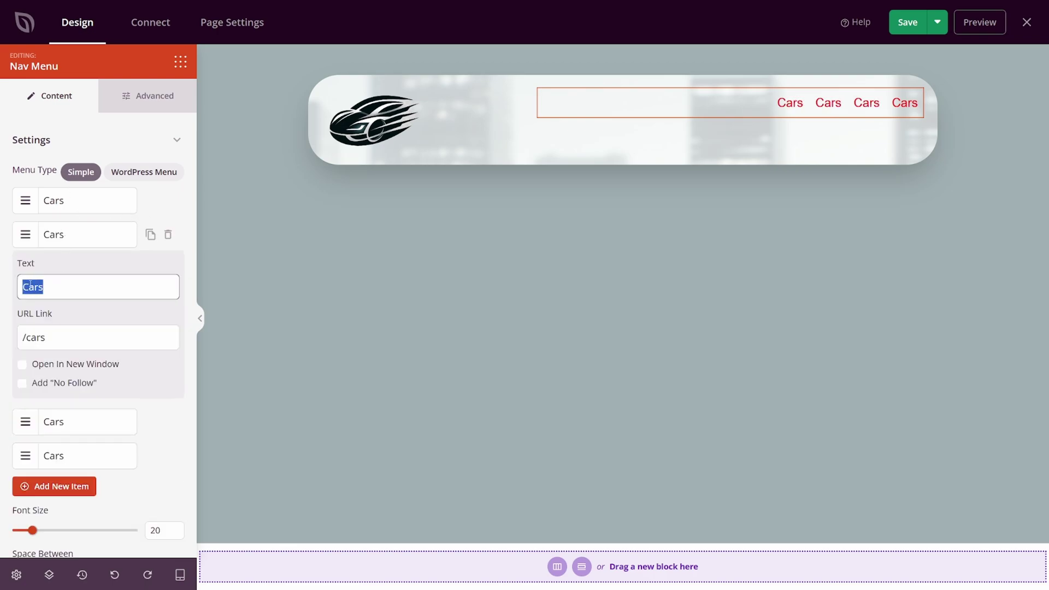
text(Trucks)
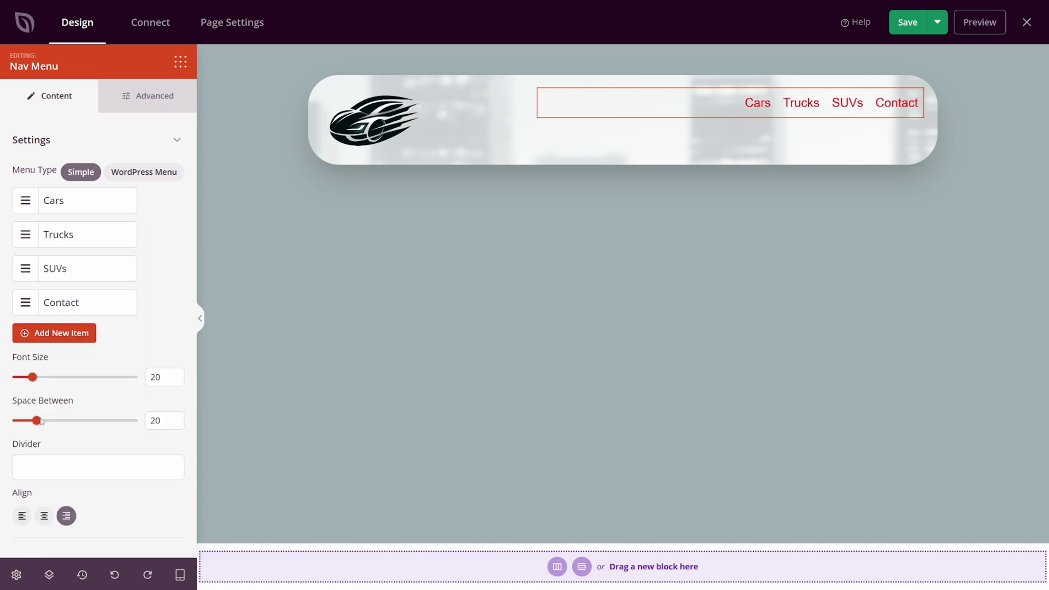
drag(37, 420, 79, 420)
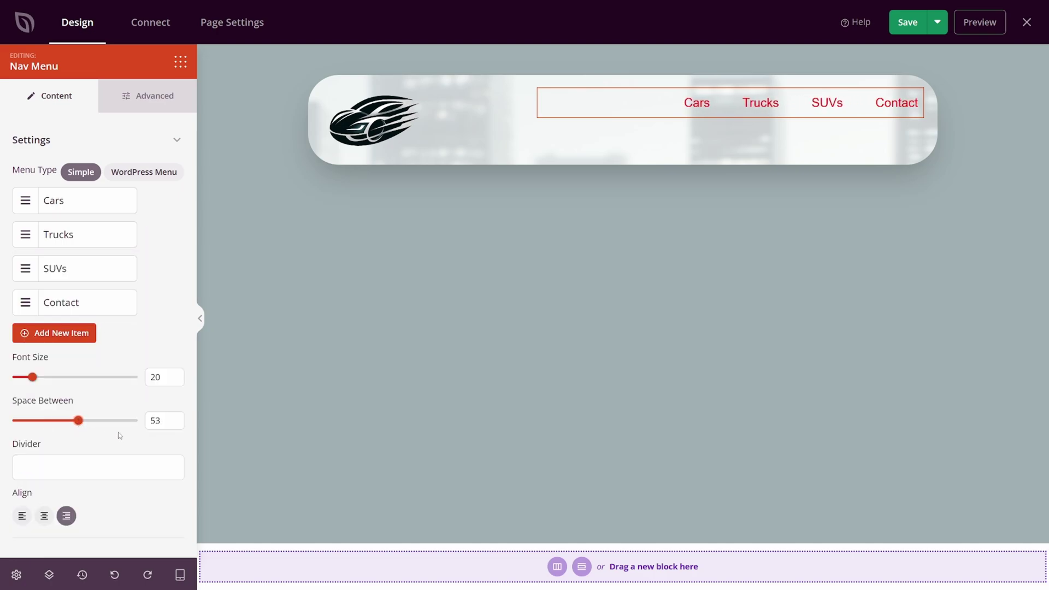
Set the menu items' text colour to dark blue #0A4374.
click(146, 103)
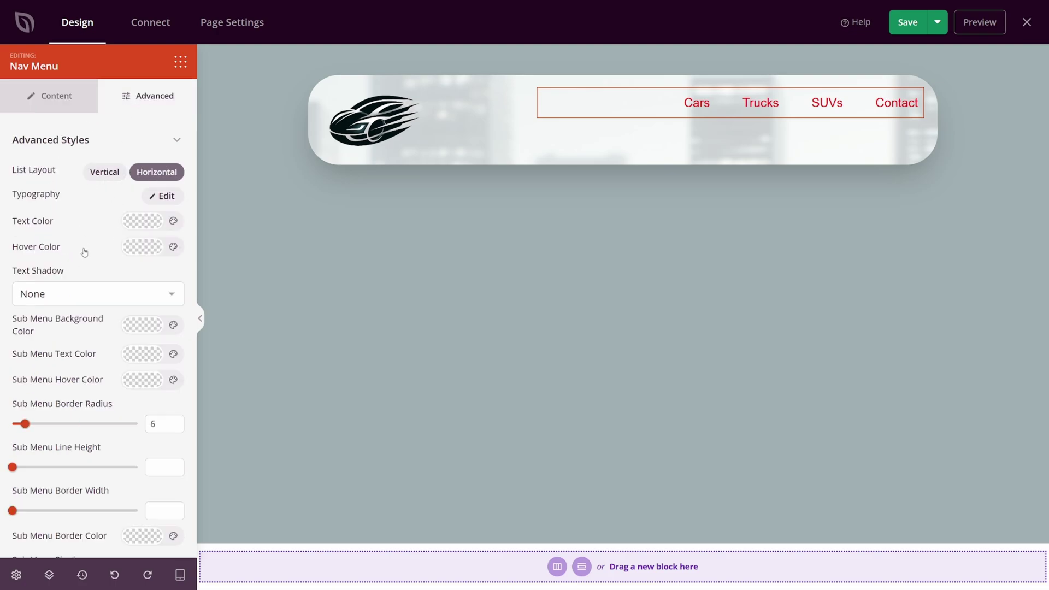
click(138, 225)
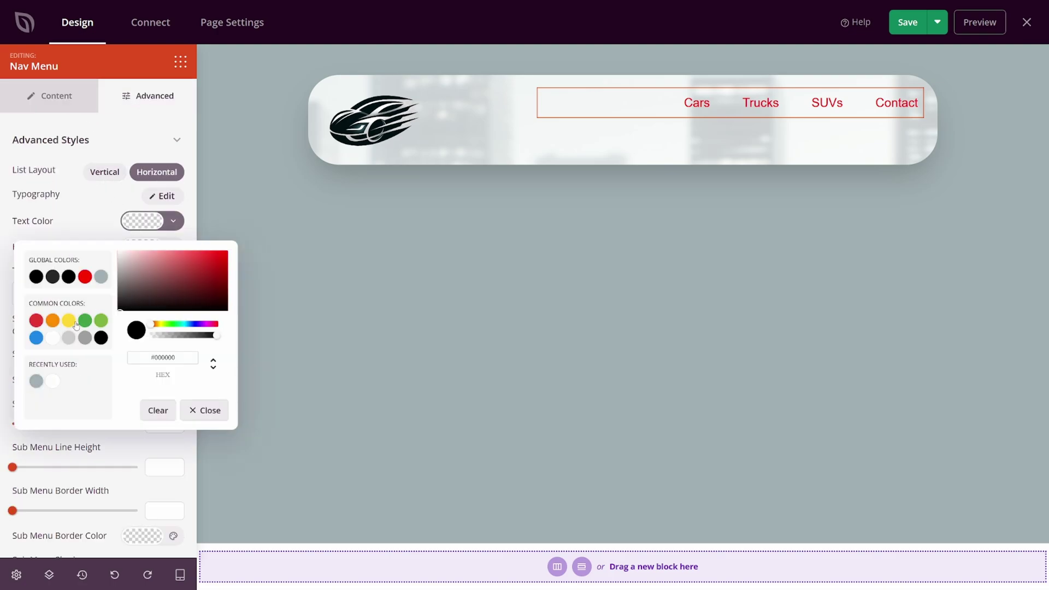
click(36, 337)
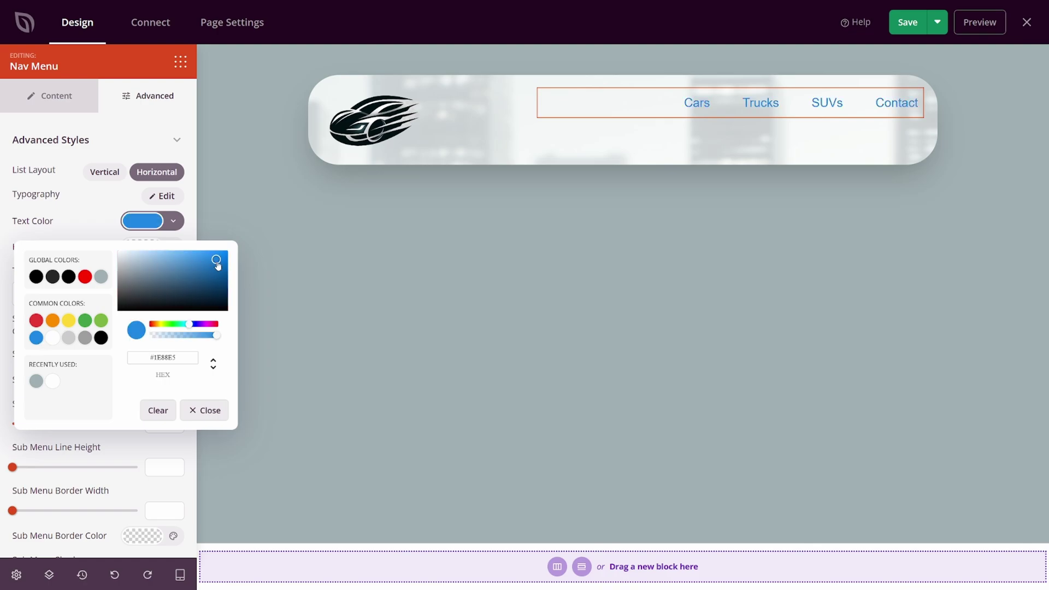
drag(216, 260, 218, 284)
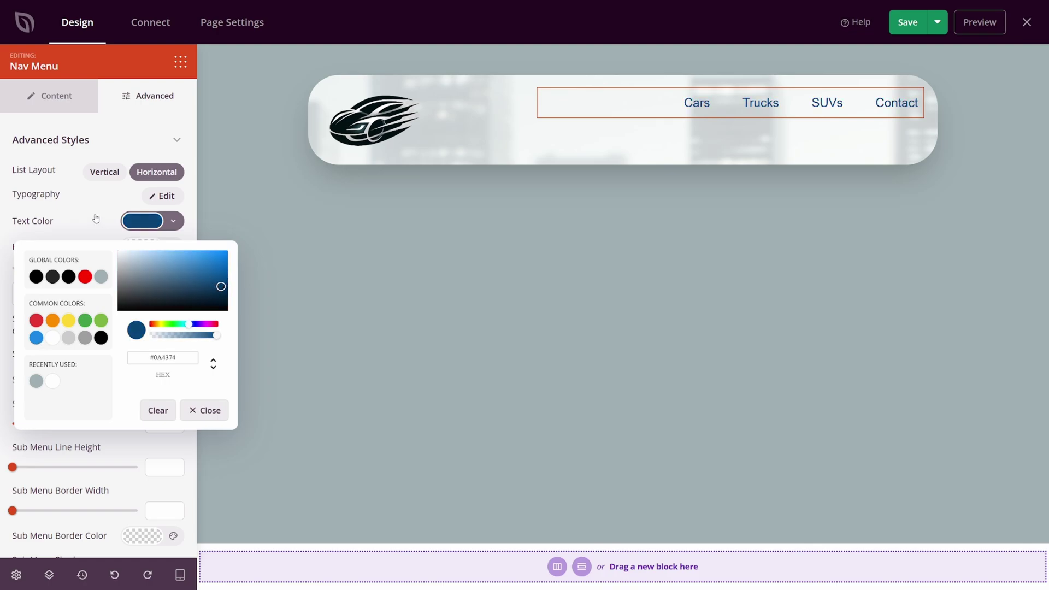
click(94, 227)
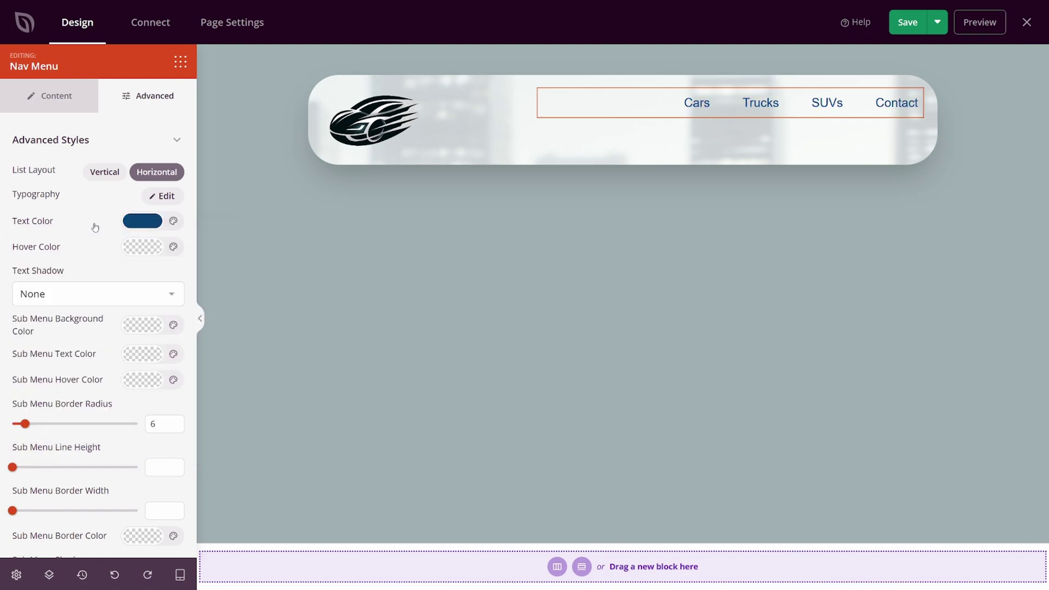
Make the menu items bold and uppercase in Typography.
click(162, 197)
scroll(101, 284, down, 2)
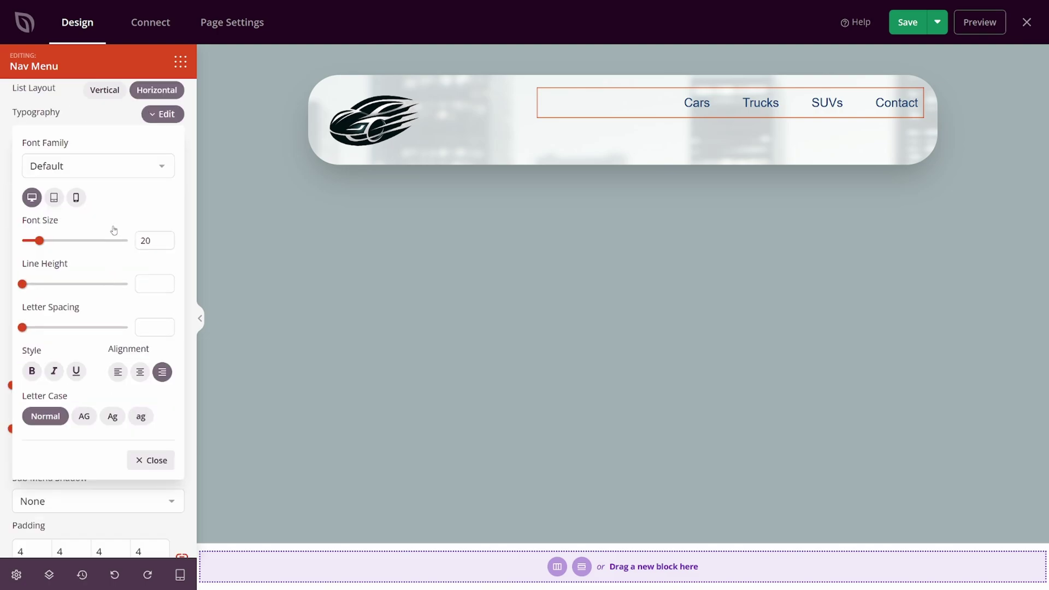
click(32, 373)
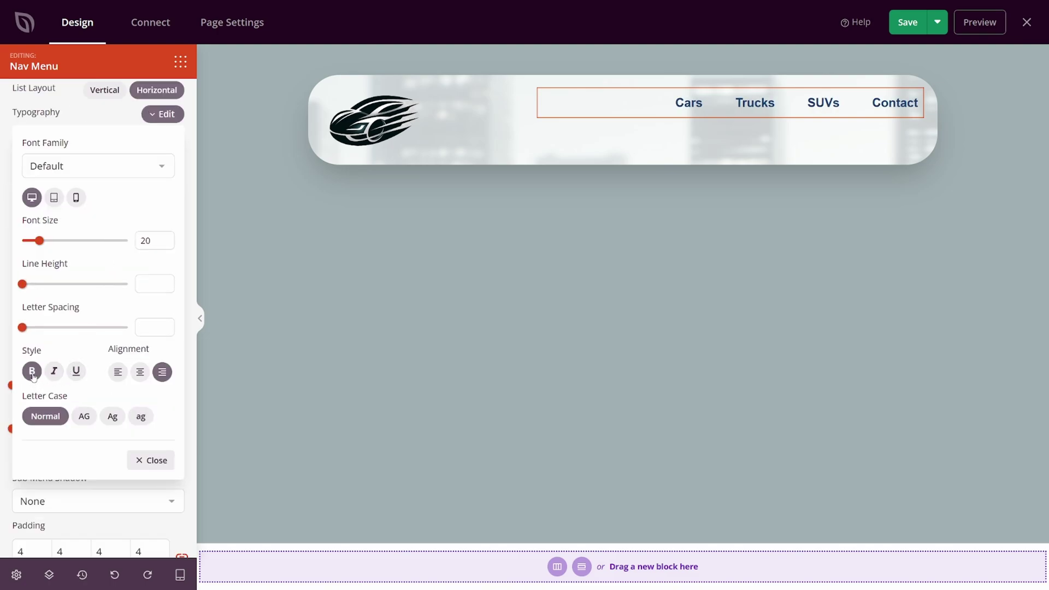
click(89, 418)
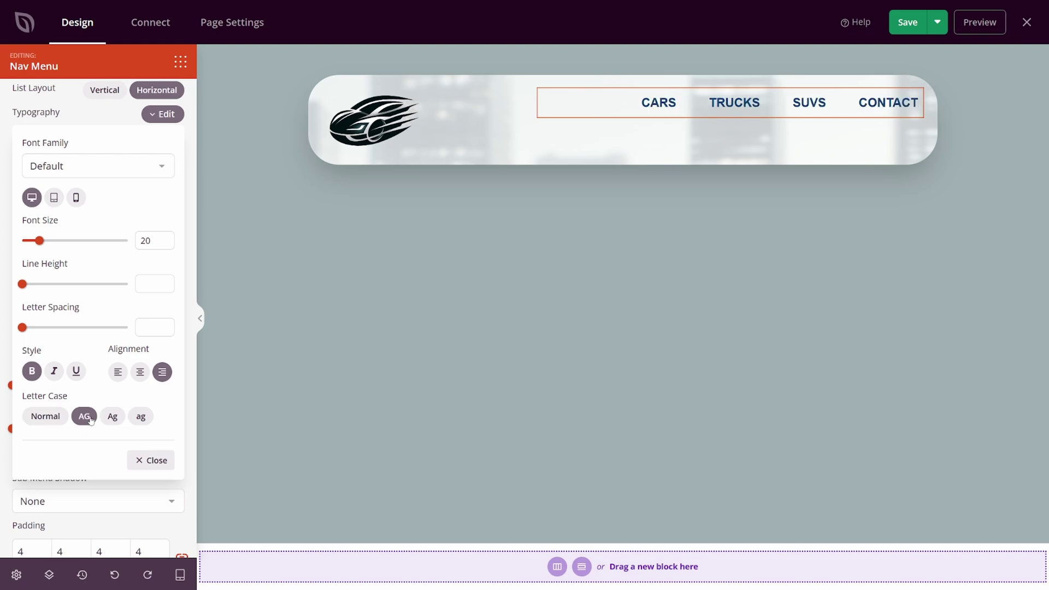
click(151, 460)
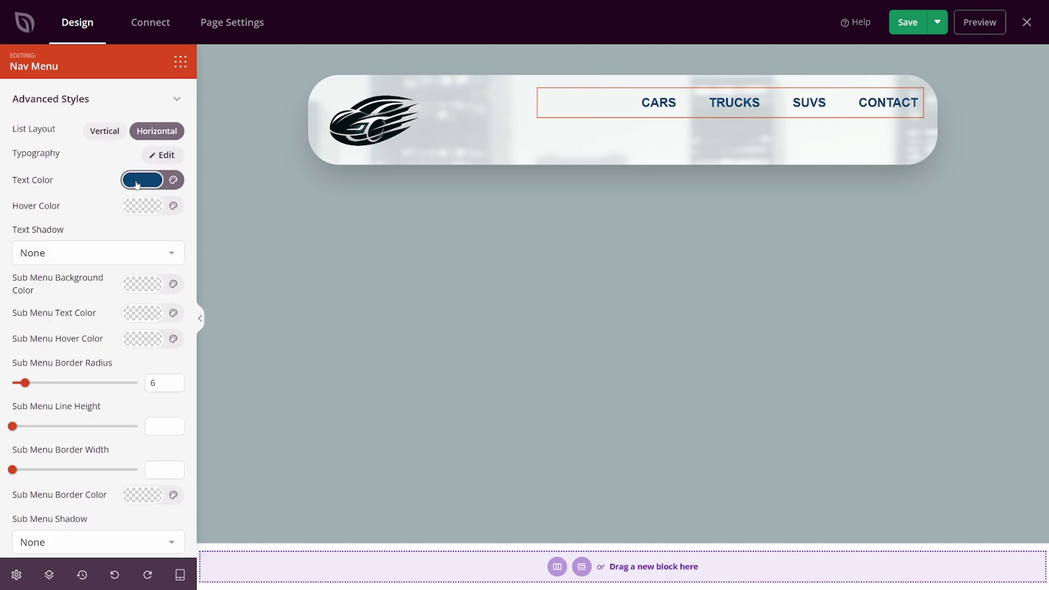
Set the menu items' hover colour to lighter blue #196AA7.
click(143, 207)
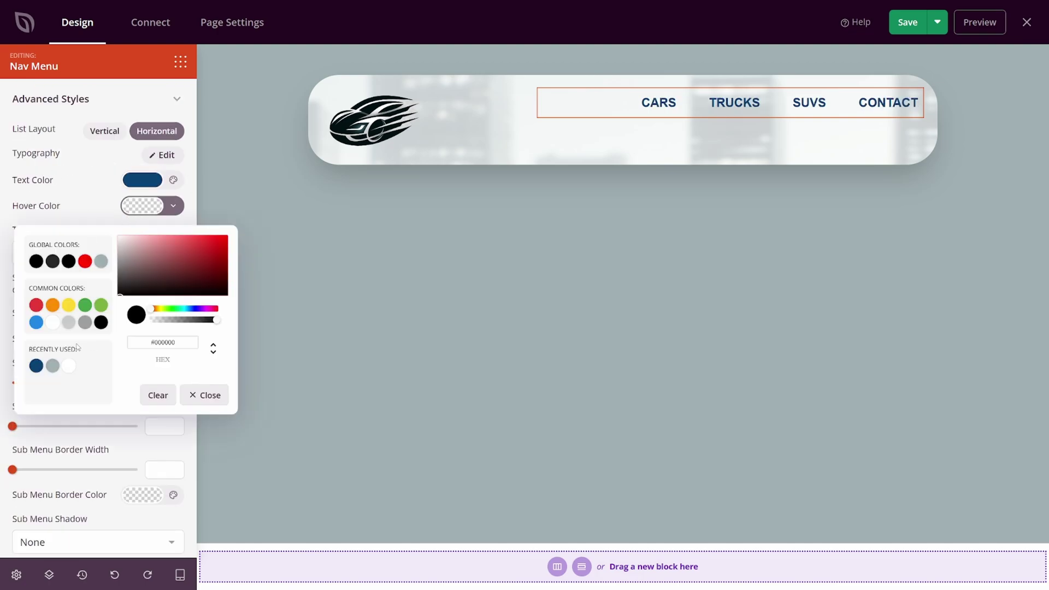
click(36, 366)
drag(221, 273, 213, 259)
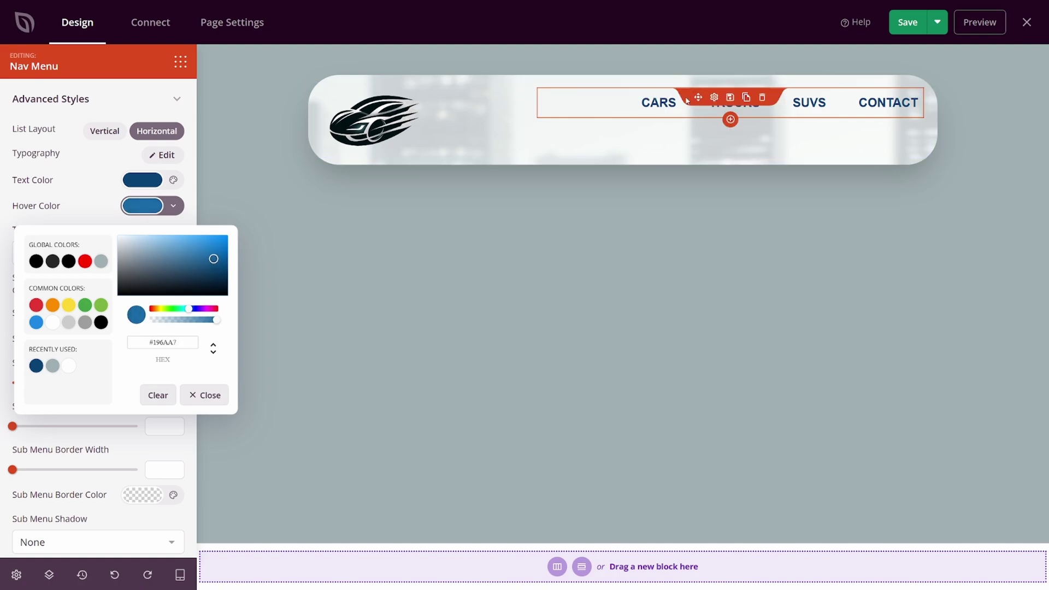
click(70, 206)
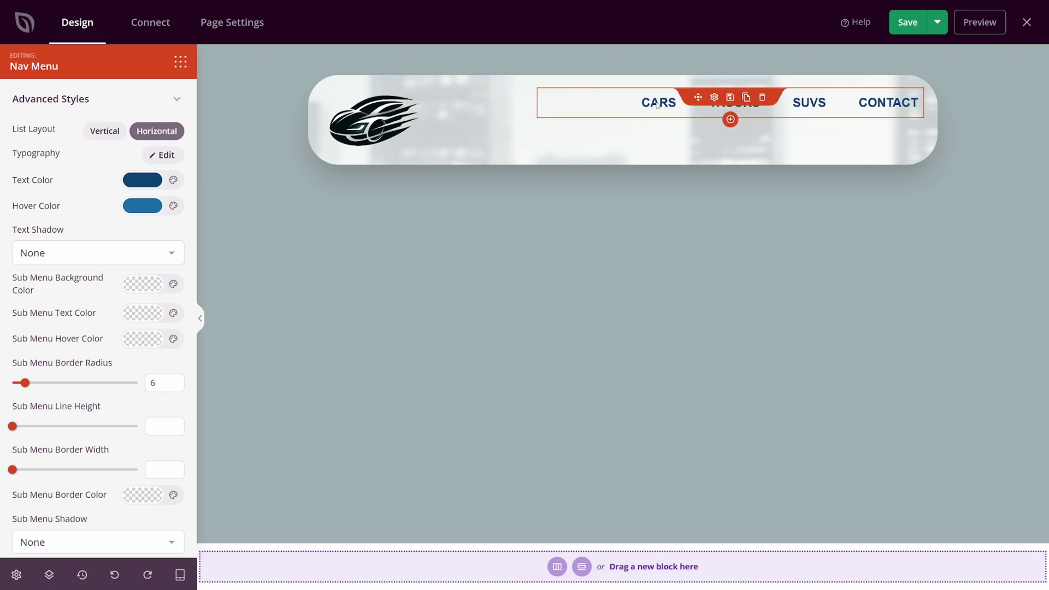
click(606, 91)
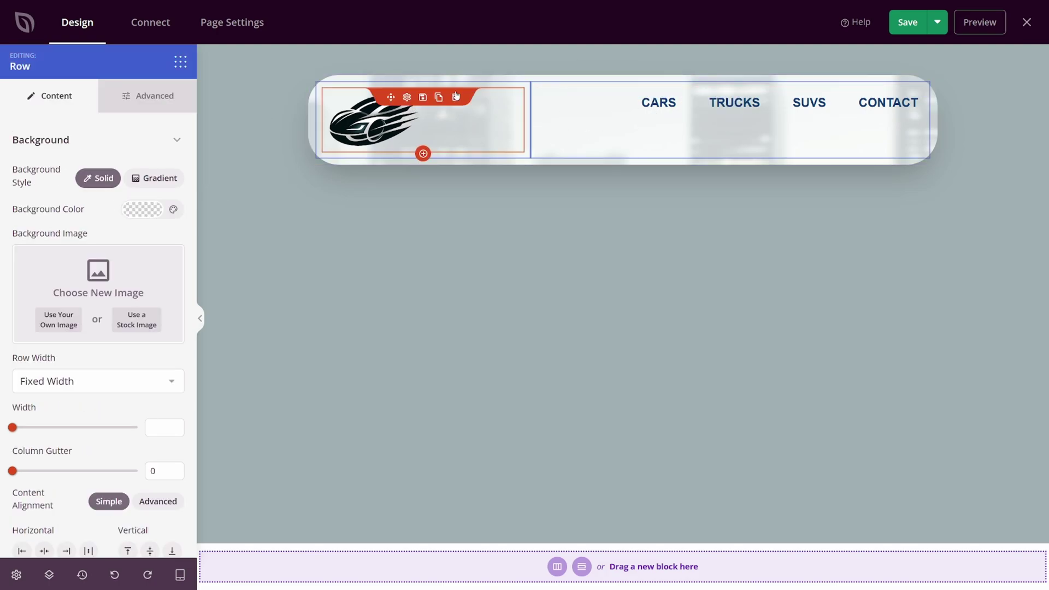
Vertically centre the header row's columns so the CARS, TRUCKS, SUVS, CONTACT menu aligns with the logo.
scroll(73, 197, down, 1)
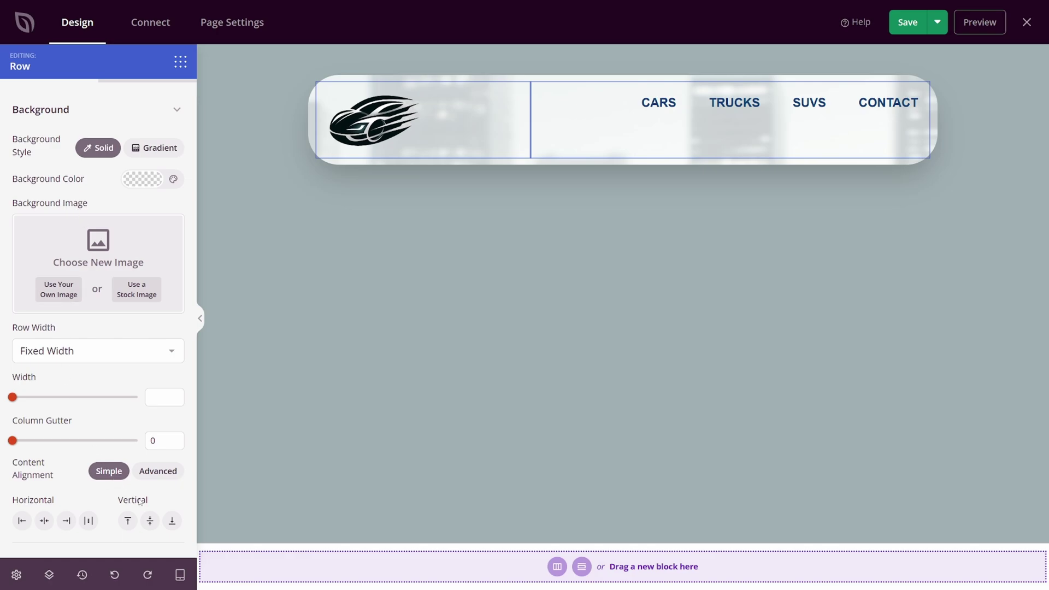
click(150, 522)
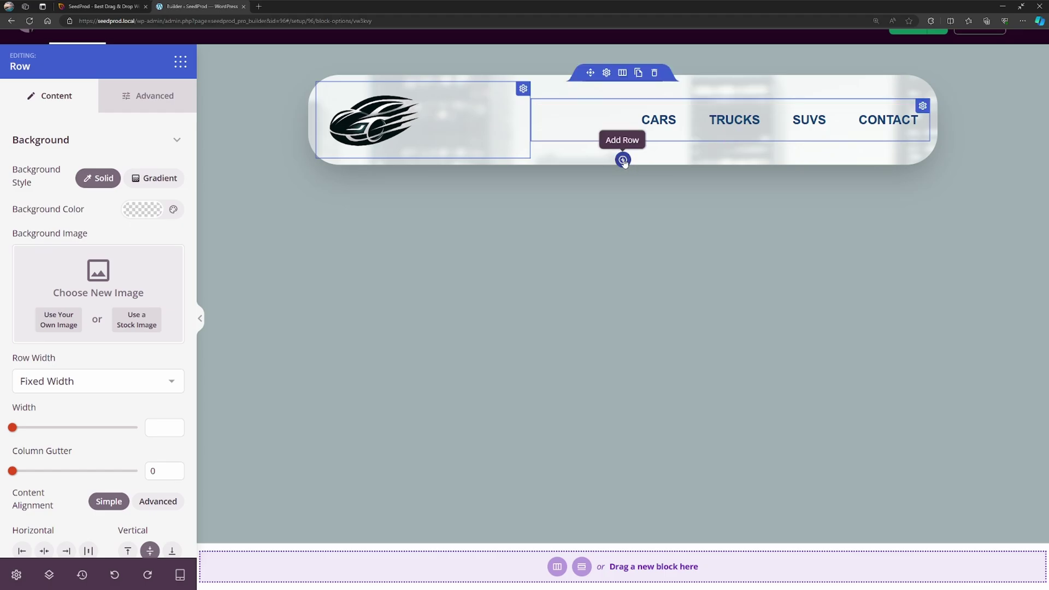
Add a two-column row below the header with a left-aligned headline in the left column.
click(623, 160)
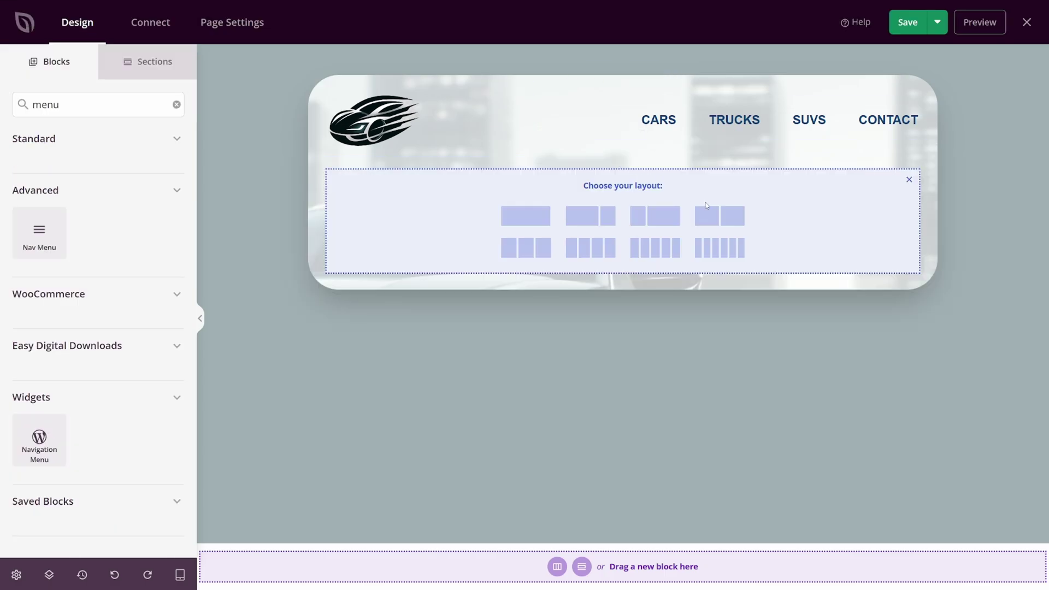
click(724, 219)
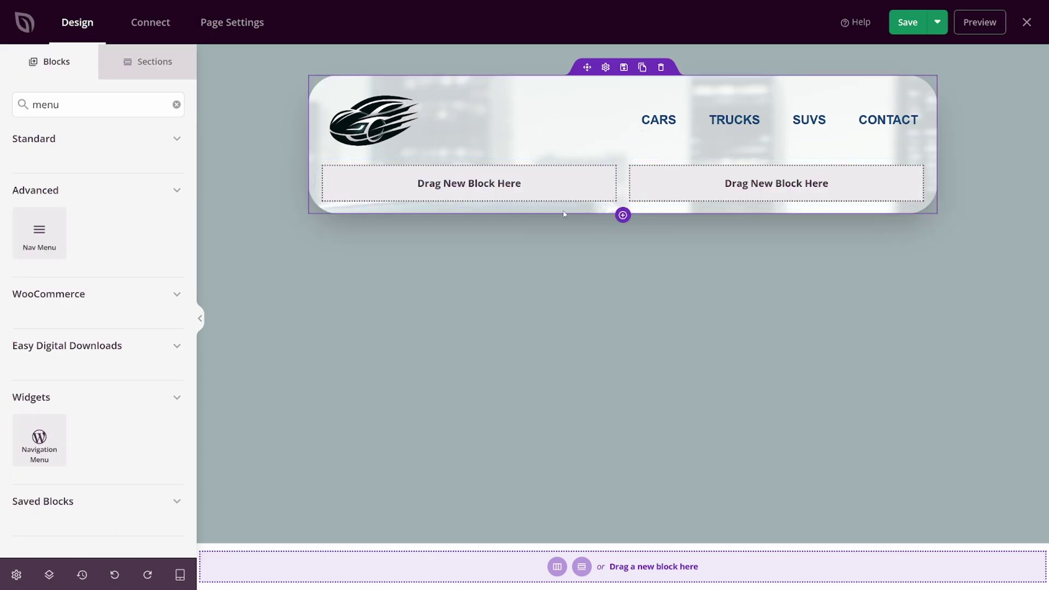
click(176, 104)
drag(65, 157, 361, 184)
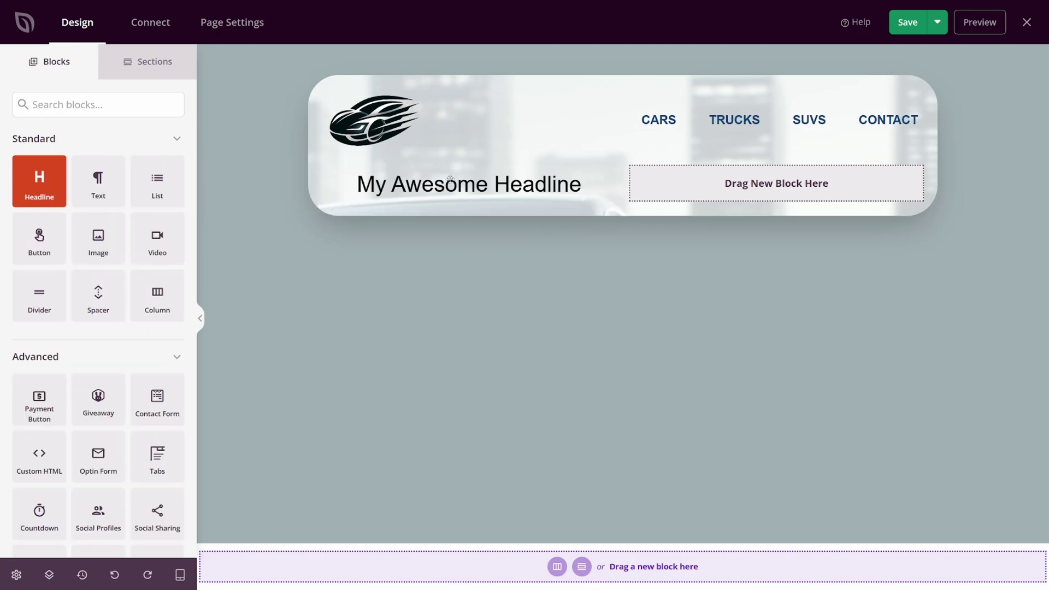
click(453, 157)
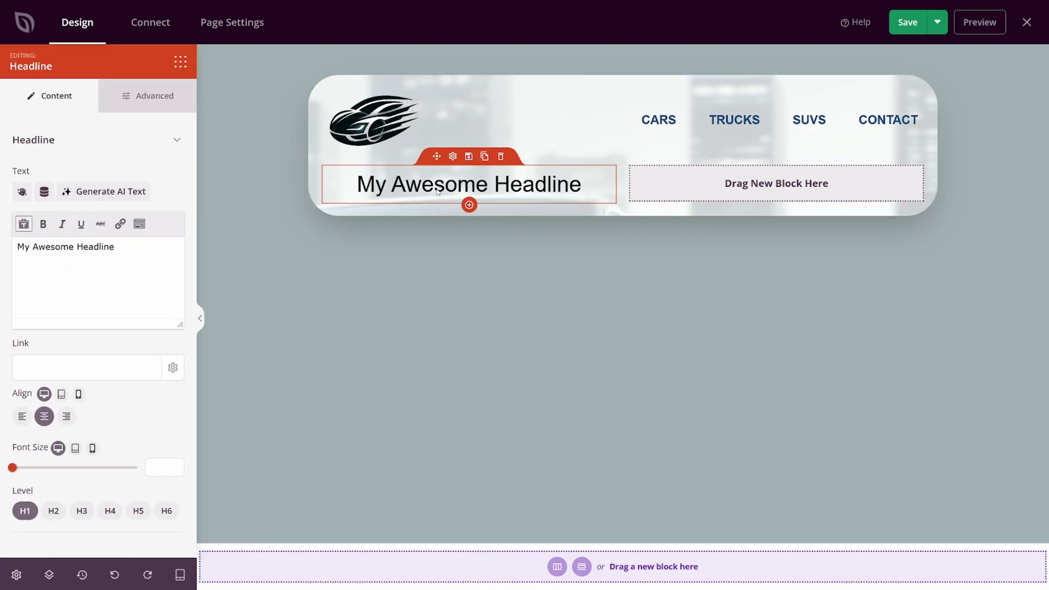
click(22, 416)
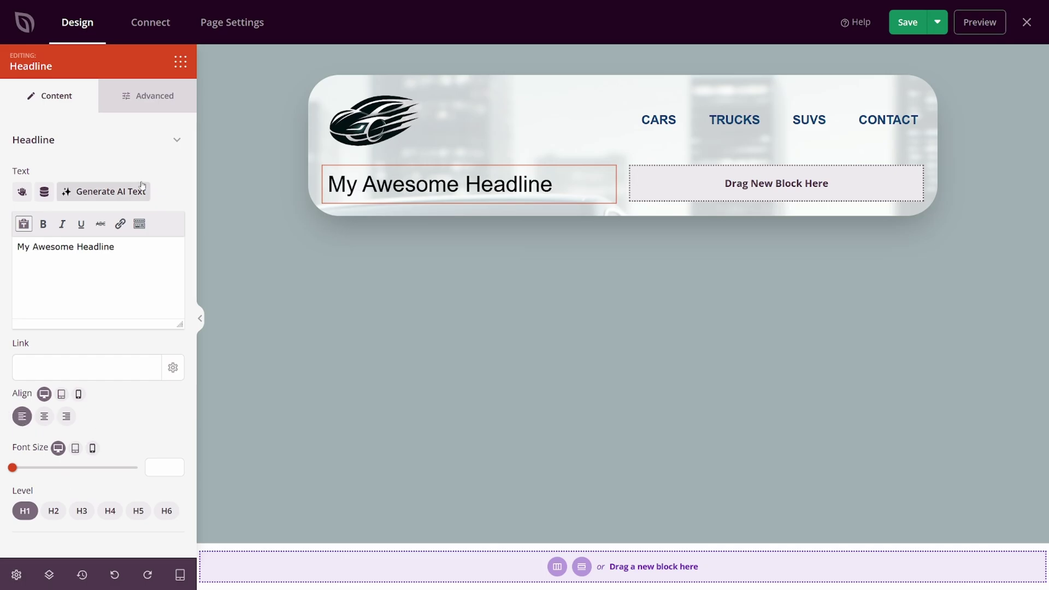
Add a Text block under the headline and an Image block in the right column.
click(181, 61)
drag(101, 194, 415, 216)
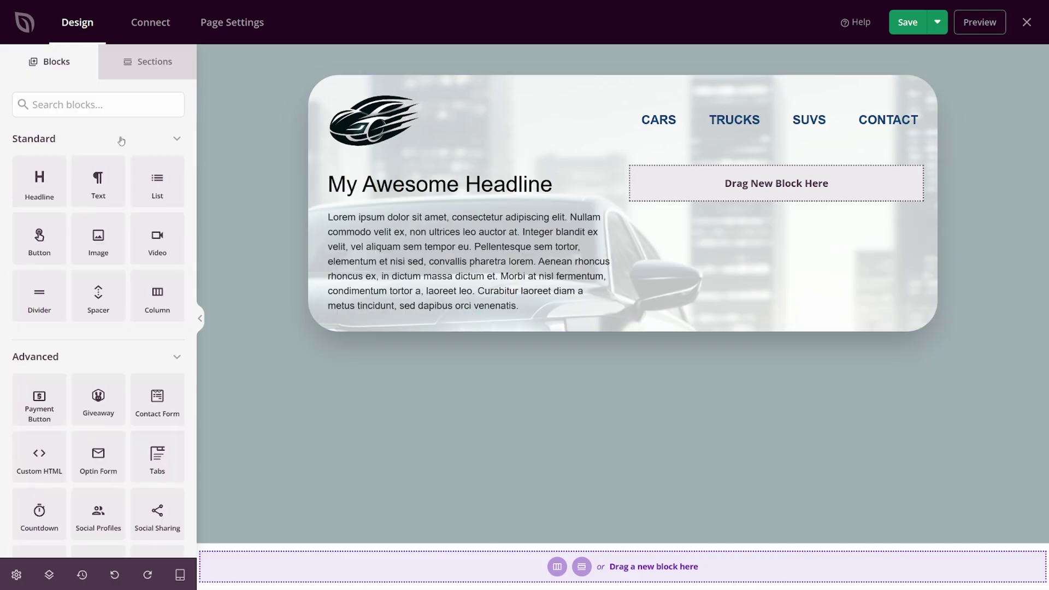
drag(98, 238, 778, 189)
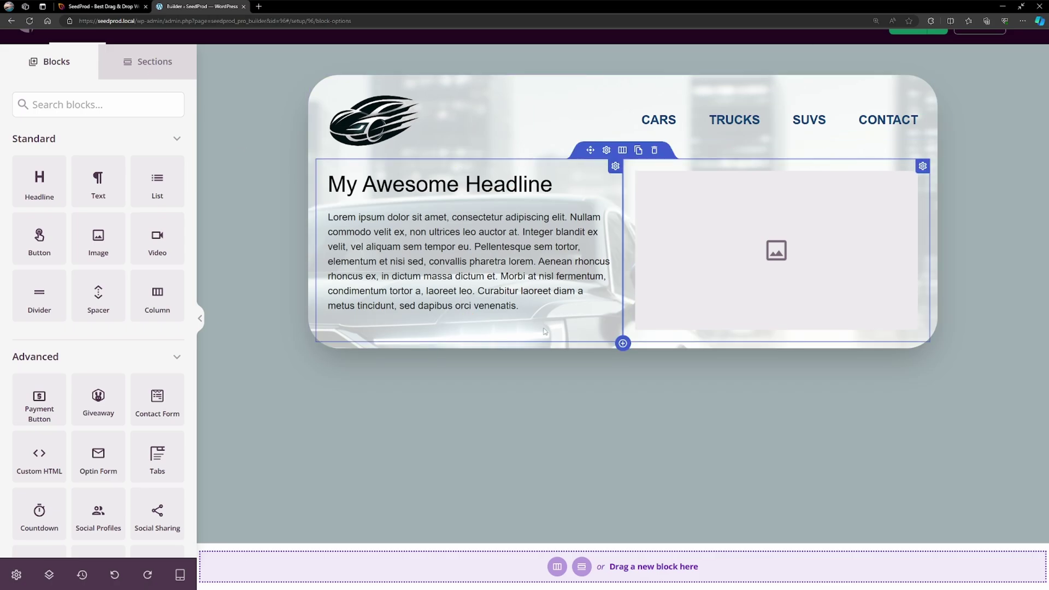
Add a one-column row below holding a Headline, a Text paragraph and an Optin Form.
click(622, 344)
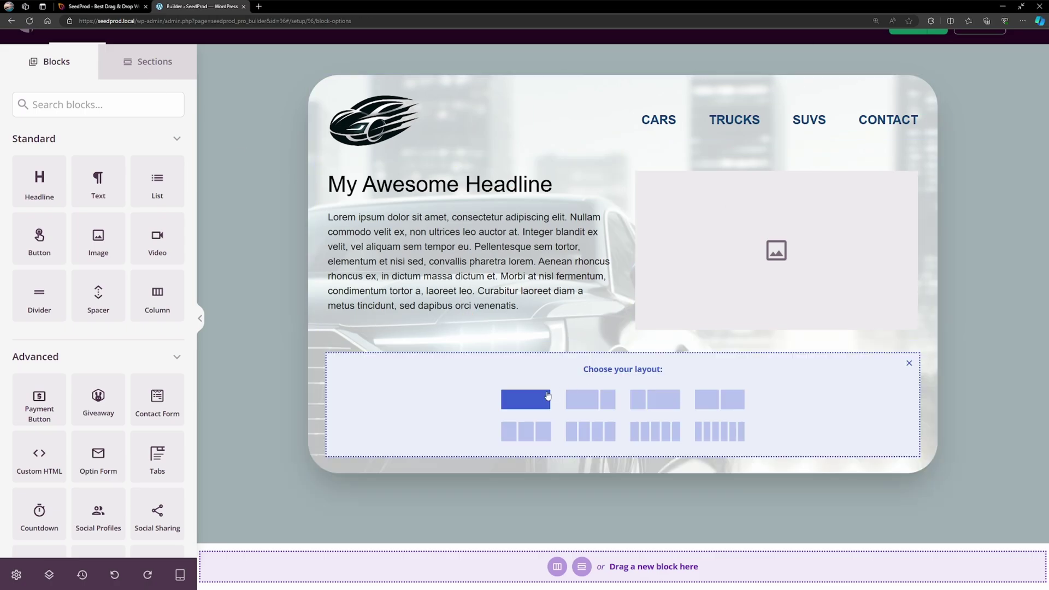
click(524, 402)
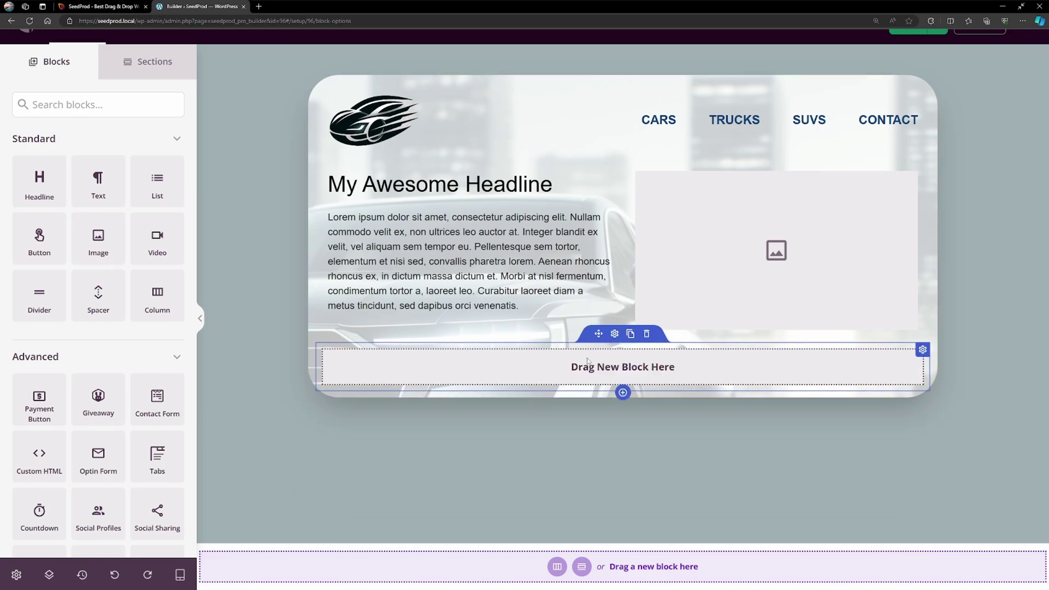
drag(40, 180, 634, 357)
drag(98, 181, 612, 382)
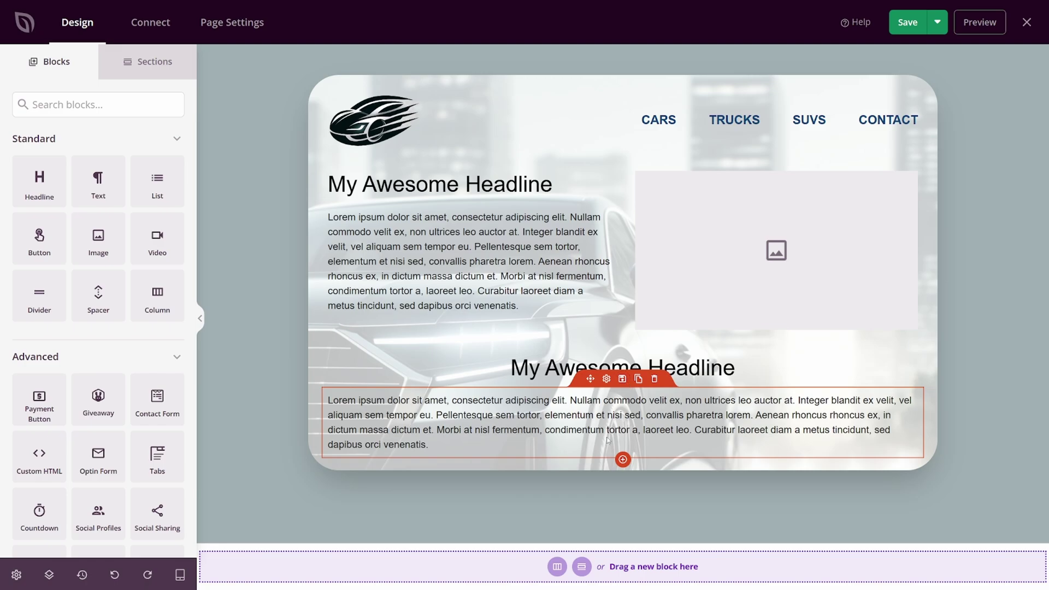
scroll(113, 311, down, 2)
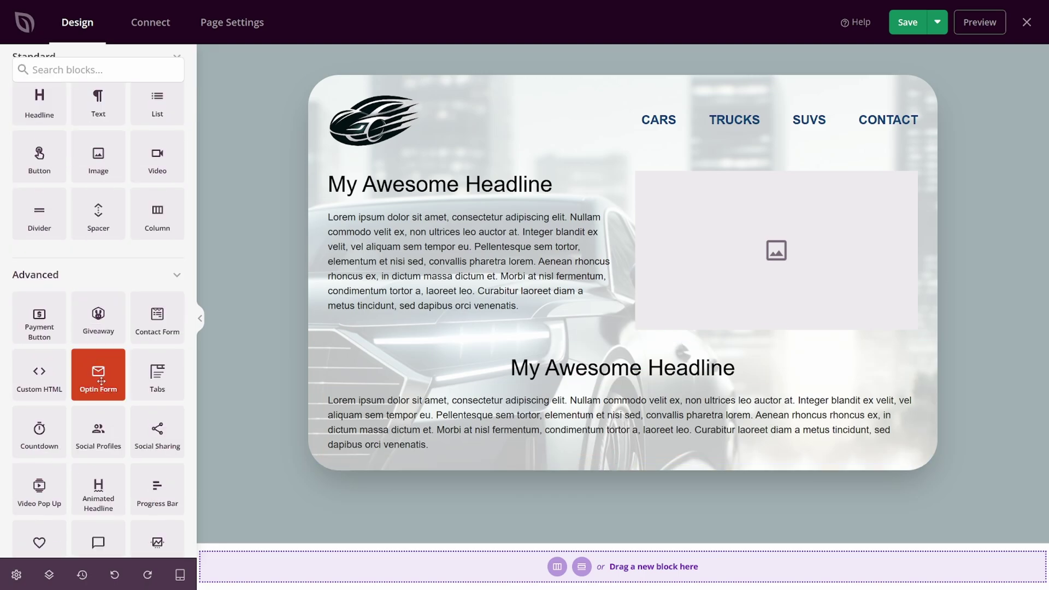
drag(101, 380, 650, 452)
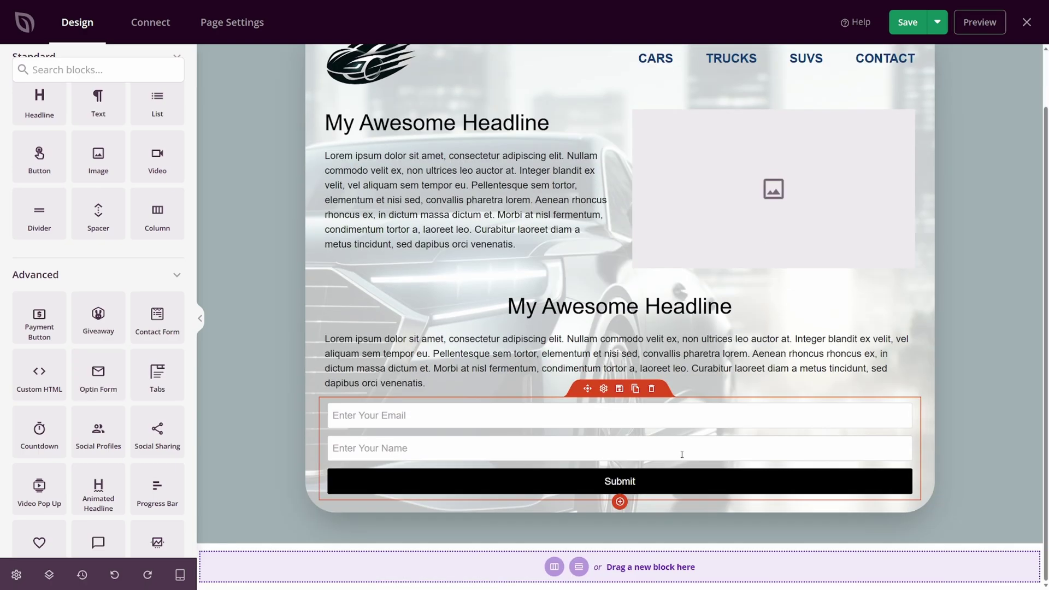
scroll(681, 454, up, 2)
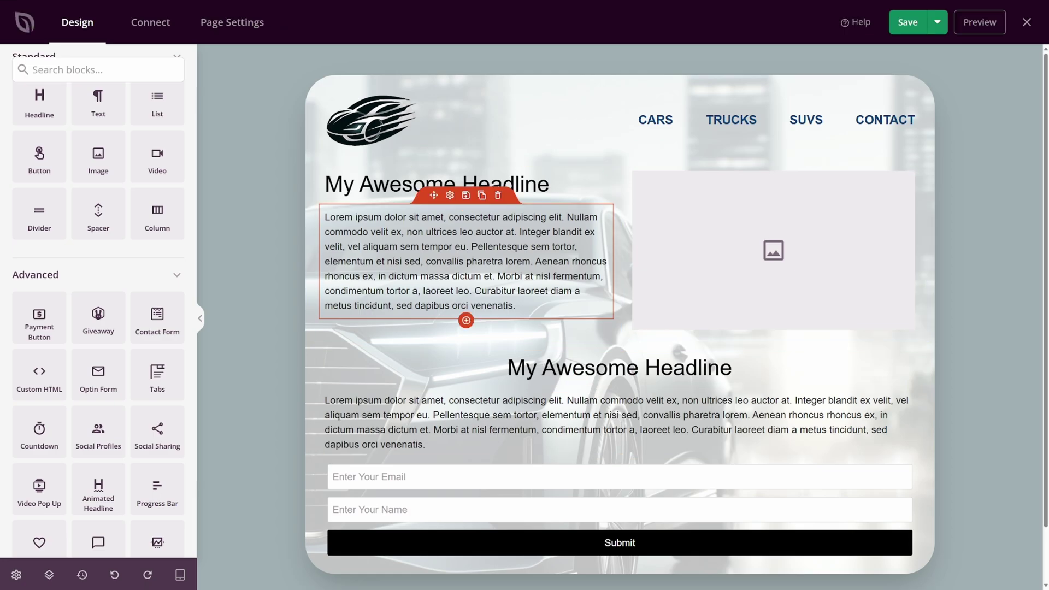
Set global fonts: headers Jost Black 900, body text Verdana.
click(17, 575)
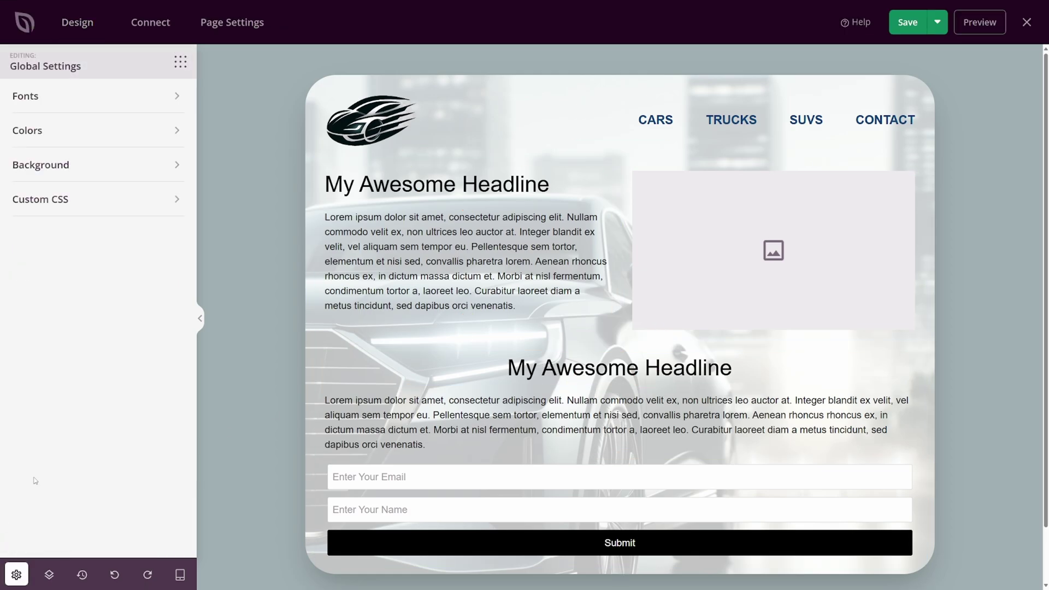
click(26, 97)
click(153, 146)
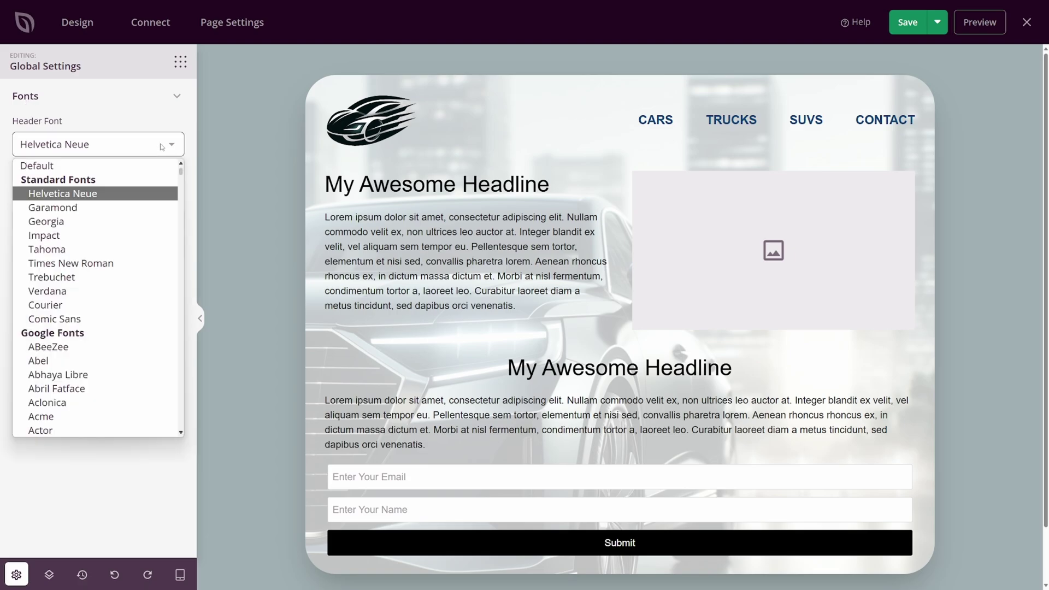
text(jost)
click(50, 432)
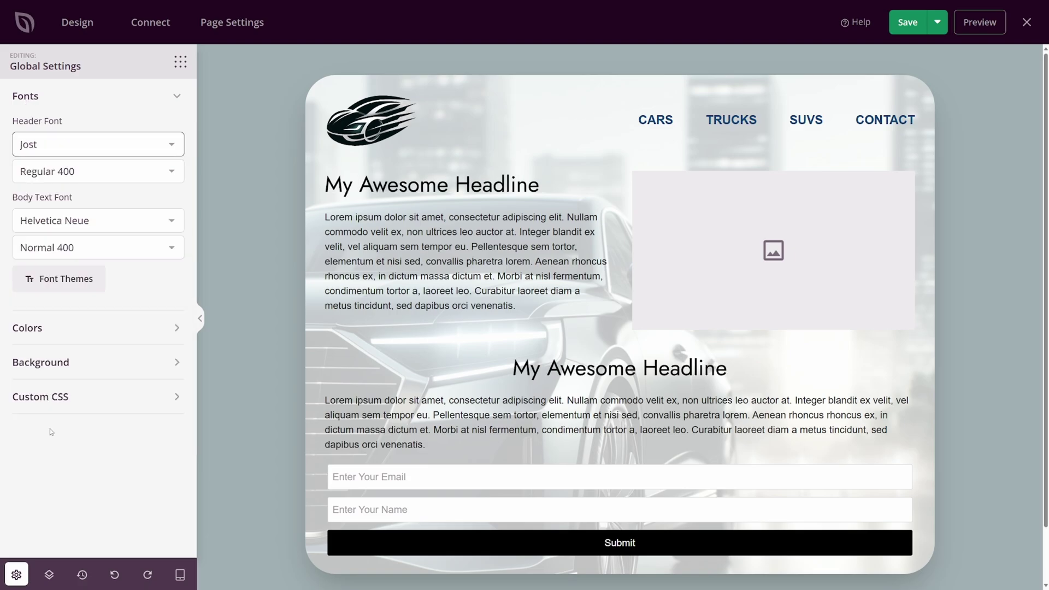
click(95, 178)
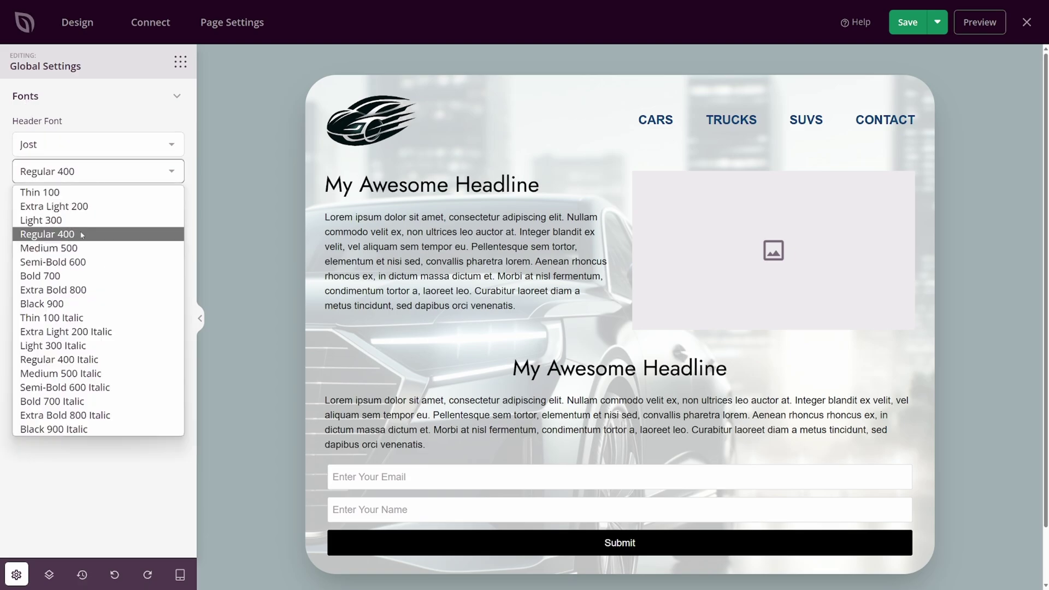
click(69, 304)
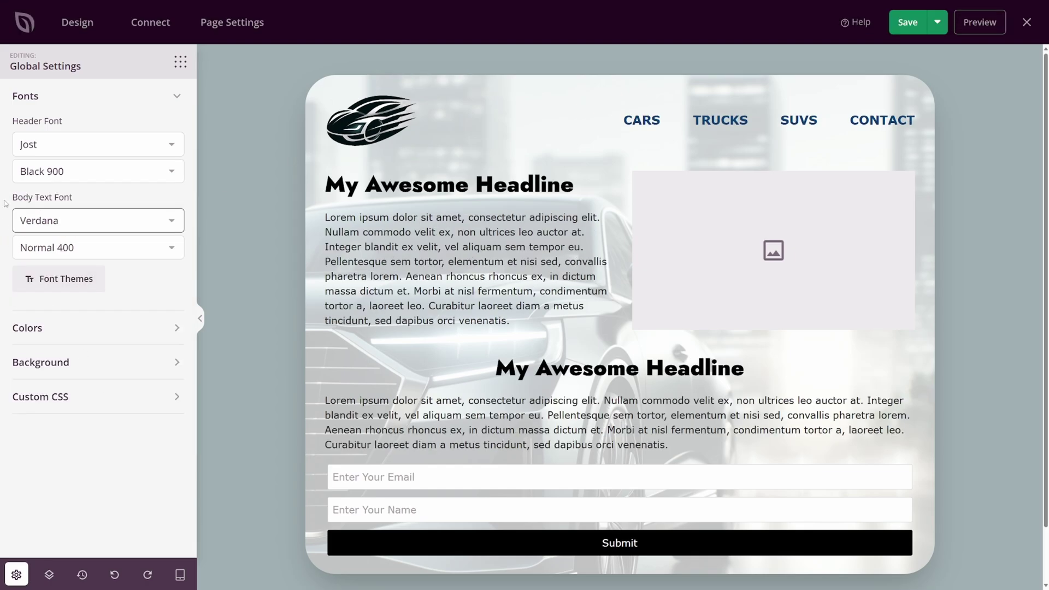
click(49, 223)
click(61, 365)
click(98, 97)
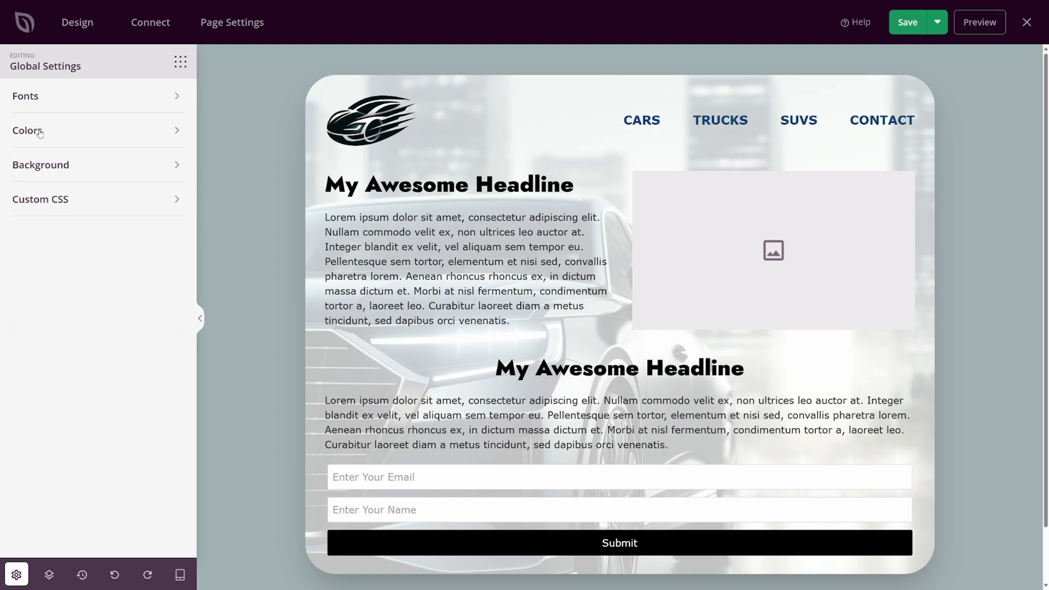
Set global colours: body text #505050 and headers dark blue.
click(40, 133)
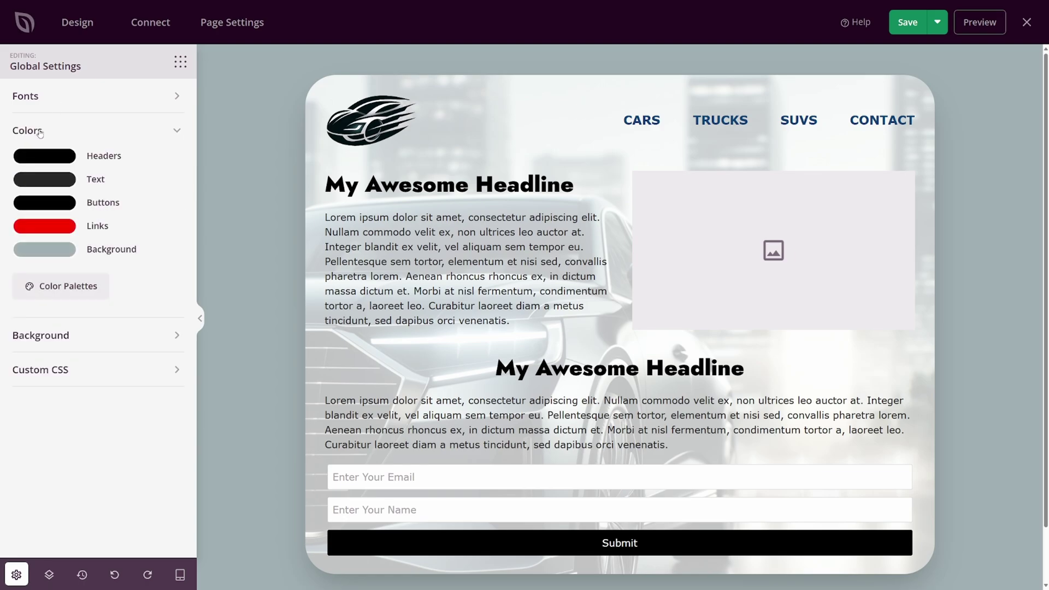
click(67, 182)
drag(36, 269, 28, 258)
click(29, 258)
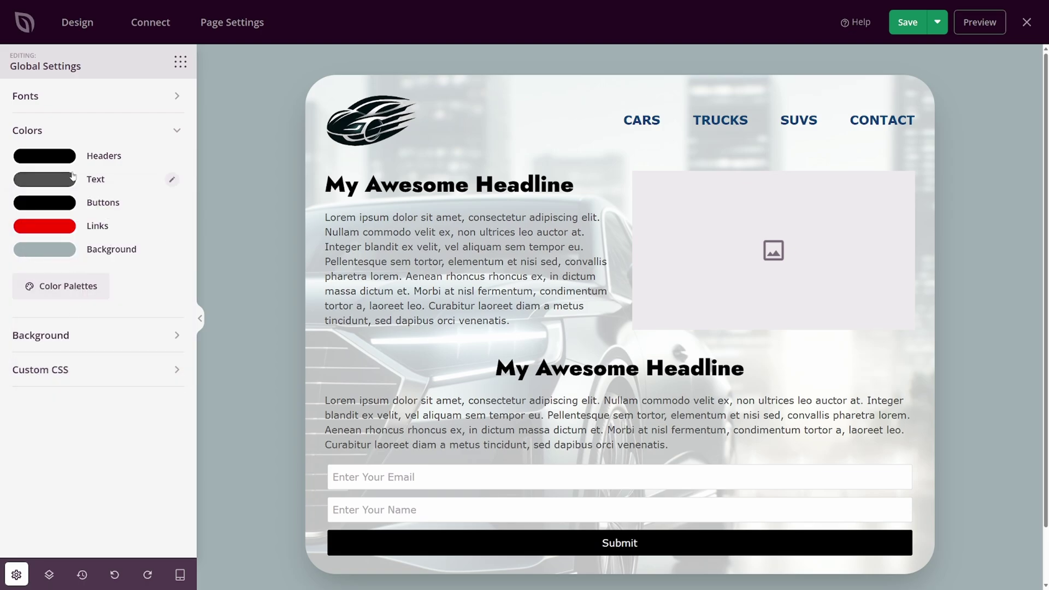
click(45, 156)
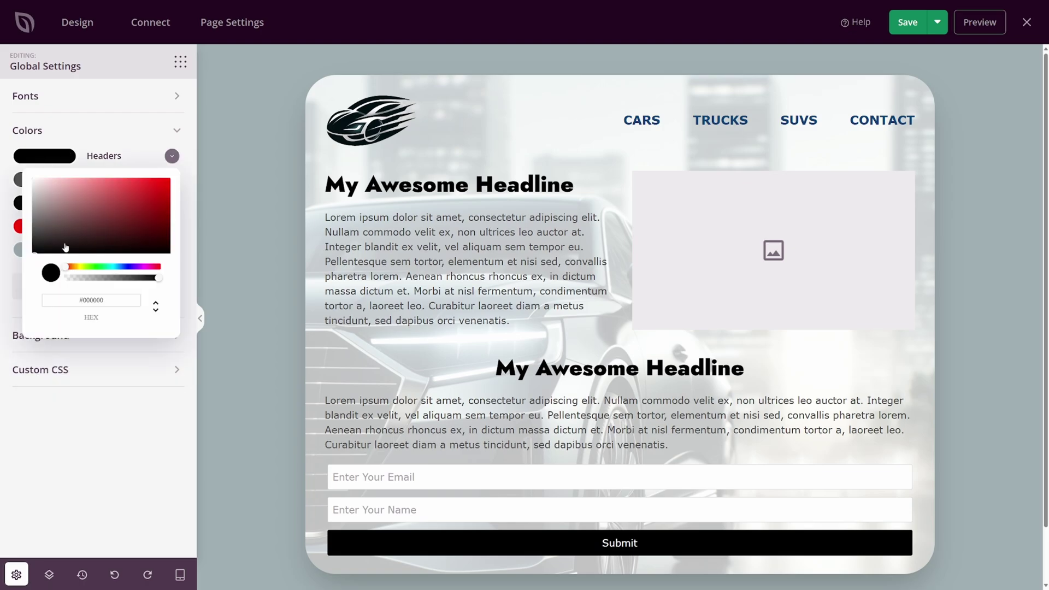
click(467, 263)
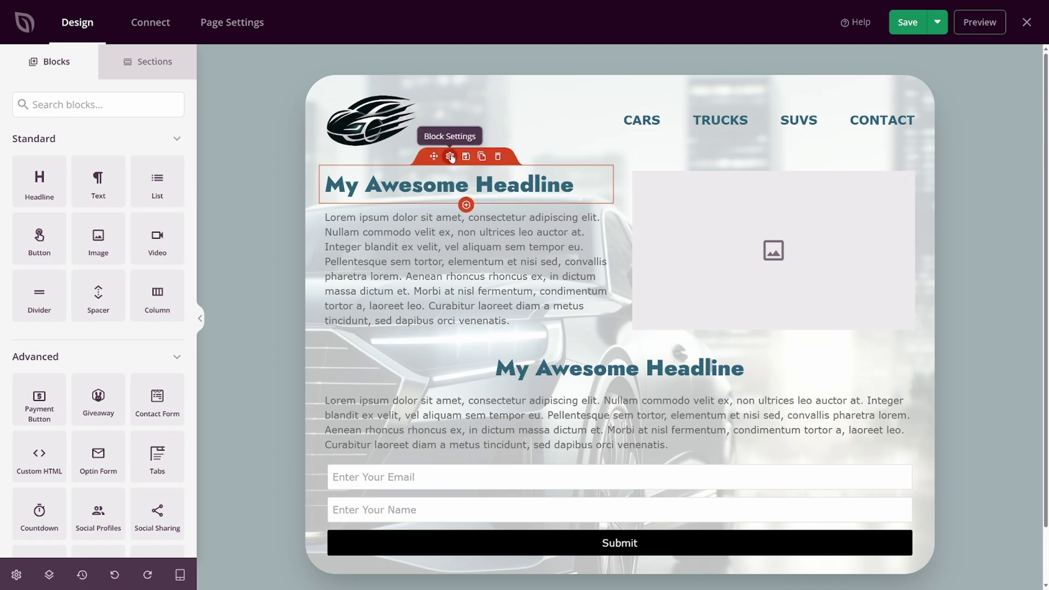
Generate the hero headline 'Find Your Dream Car Today!' with AI and enlarge it to size 51.
click(450, 157)
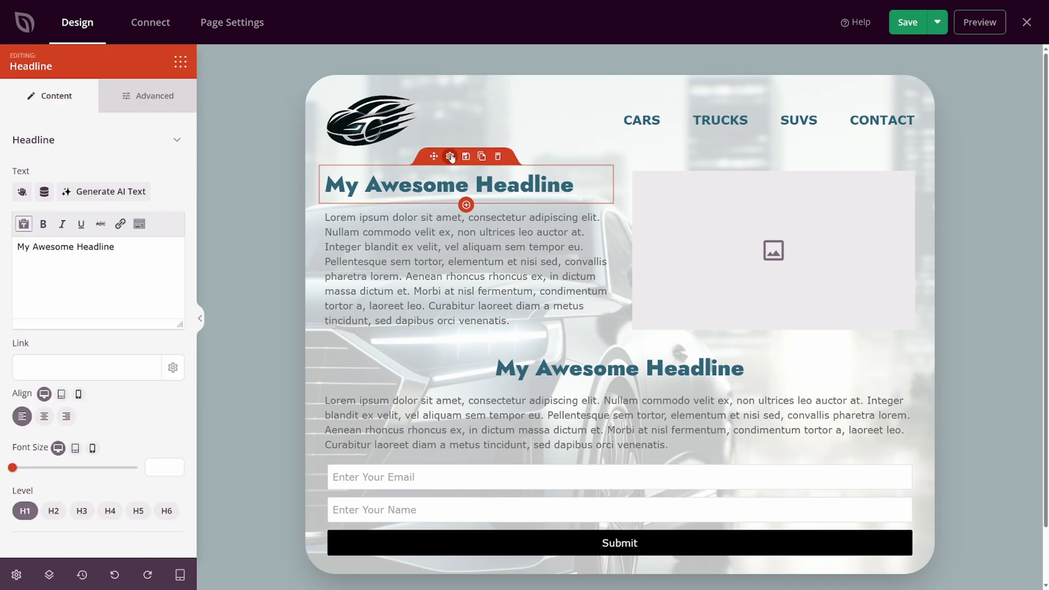
click(118, 193)
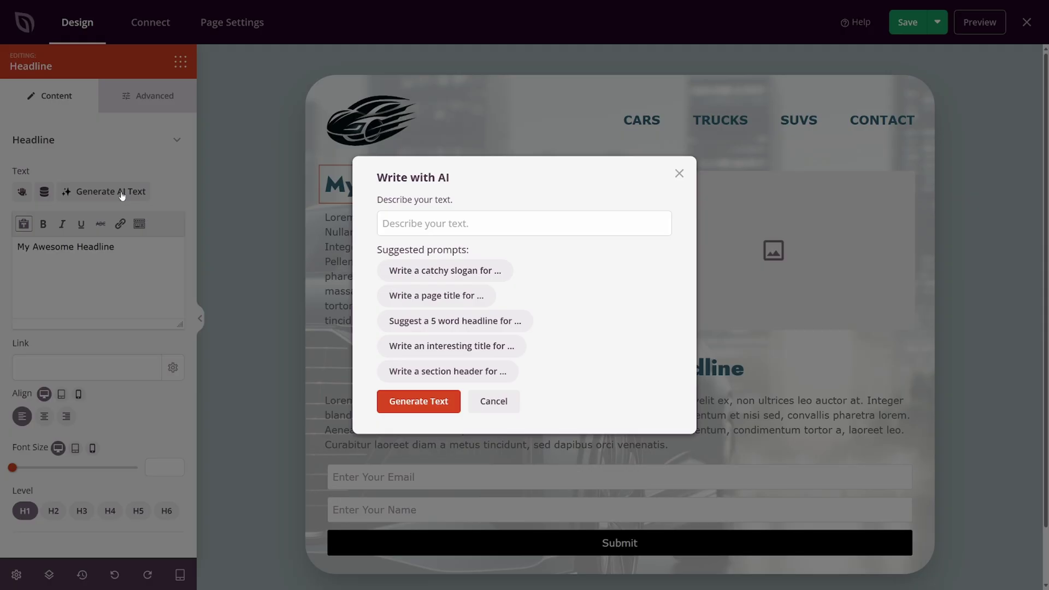
click(470, 225)
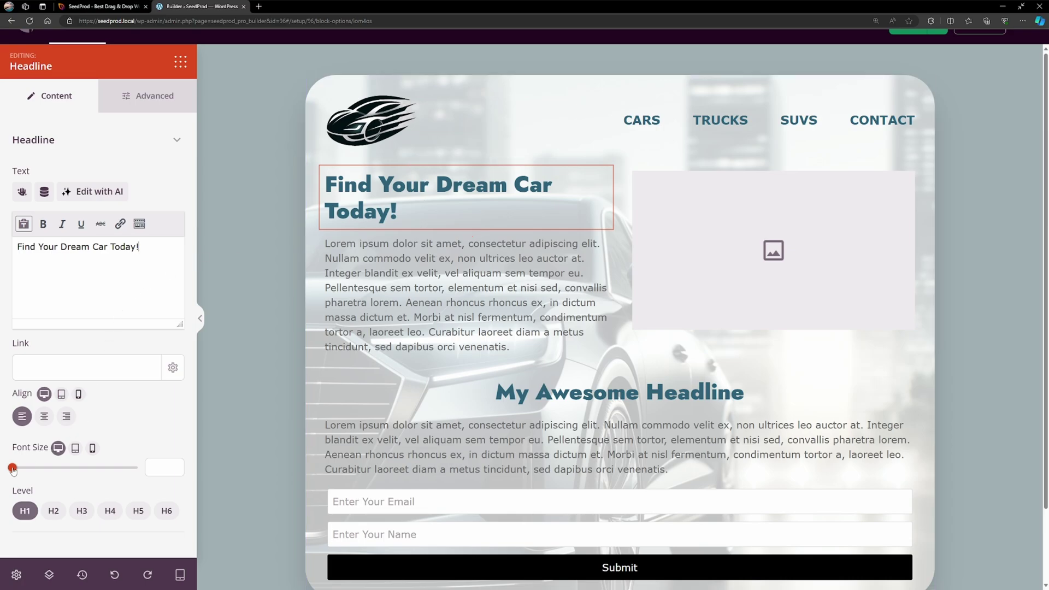
drag(13, 469, 95, 468)
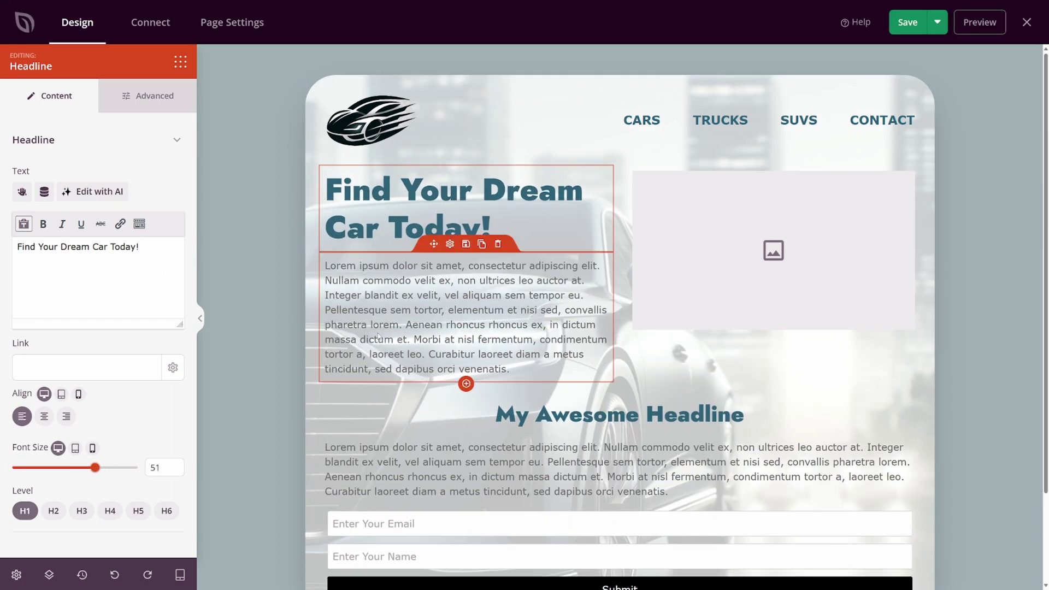
Replace the hero paragraph with AI-generated text about the dealership's exceptional cars.
click(450, 243)
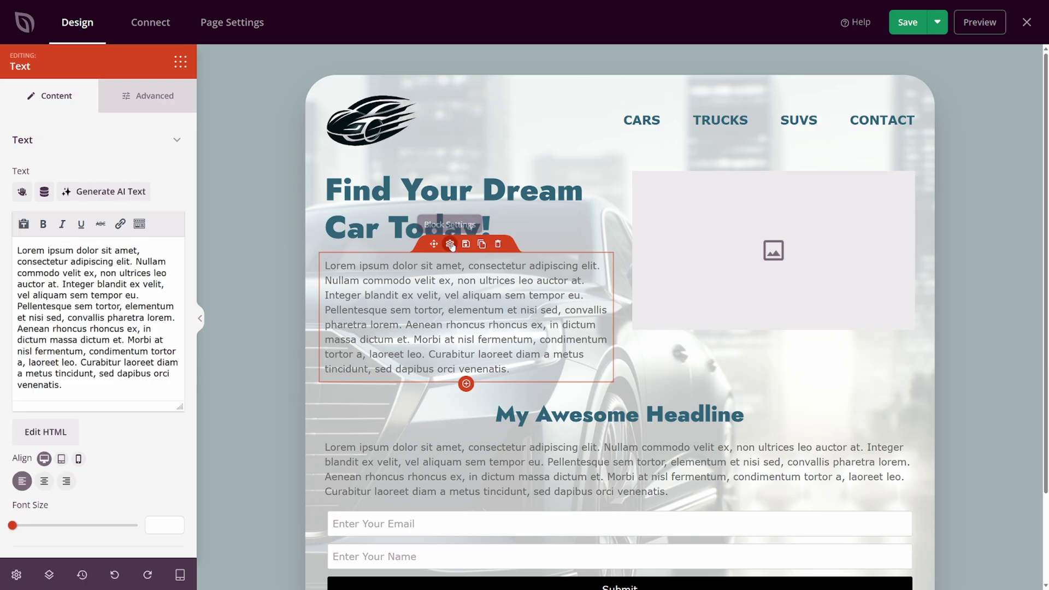
click(112, 191)
click(494, 219)
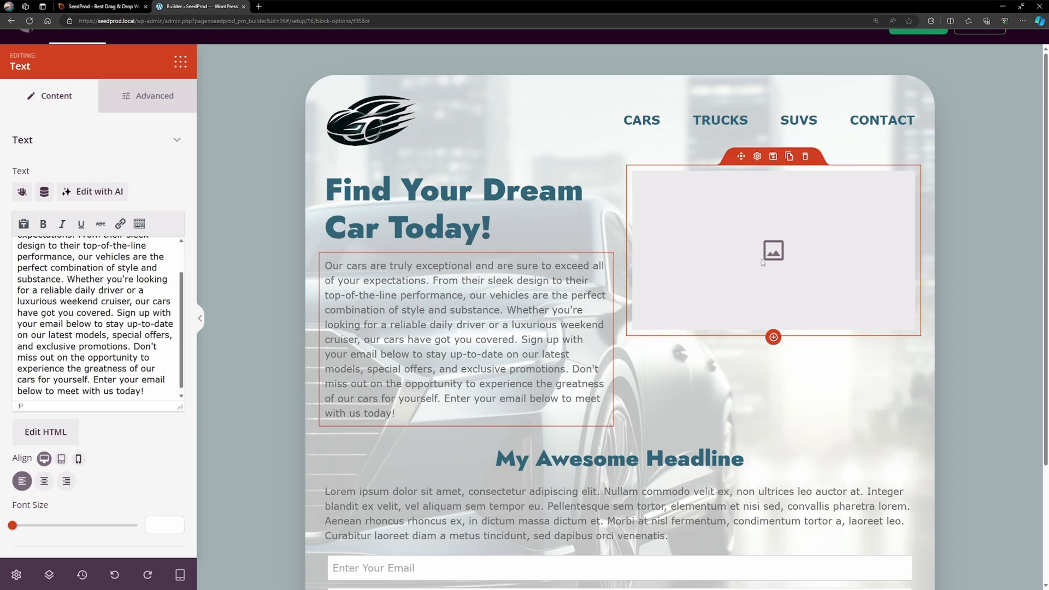
Generate an AI image of a car dealership lot from a pasted prompt and insert it into the hero image block.
click(742, 252)
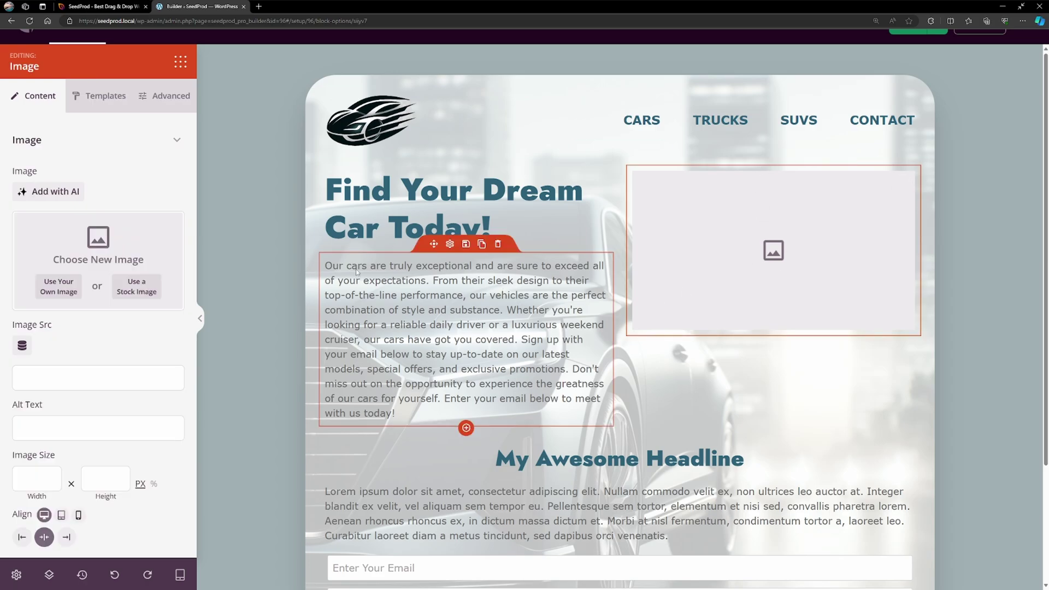
click(50, 191)
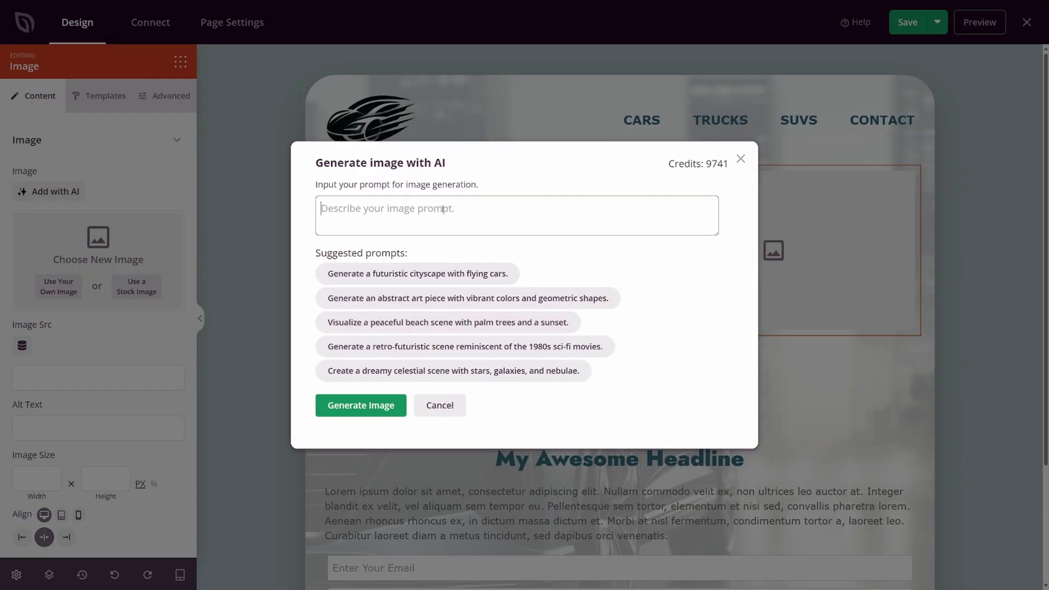
text(A car dealership showing a lot of beautiful cars in the parking lot.)
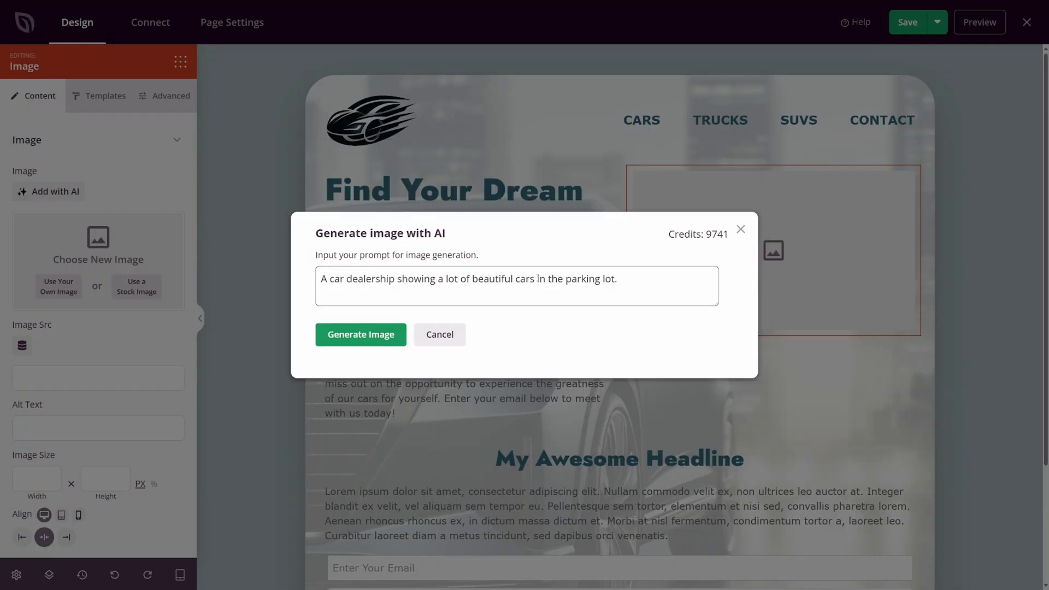
click(357, 336)
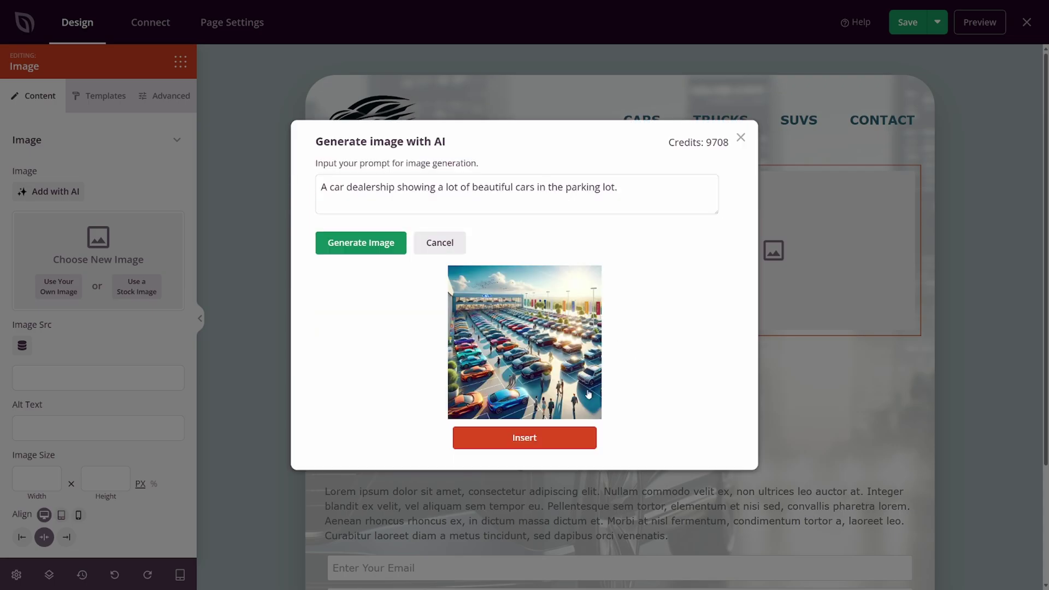
click(522, 437)
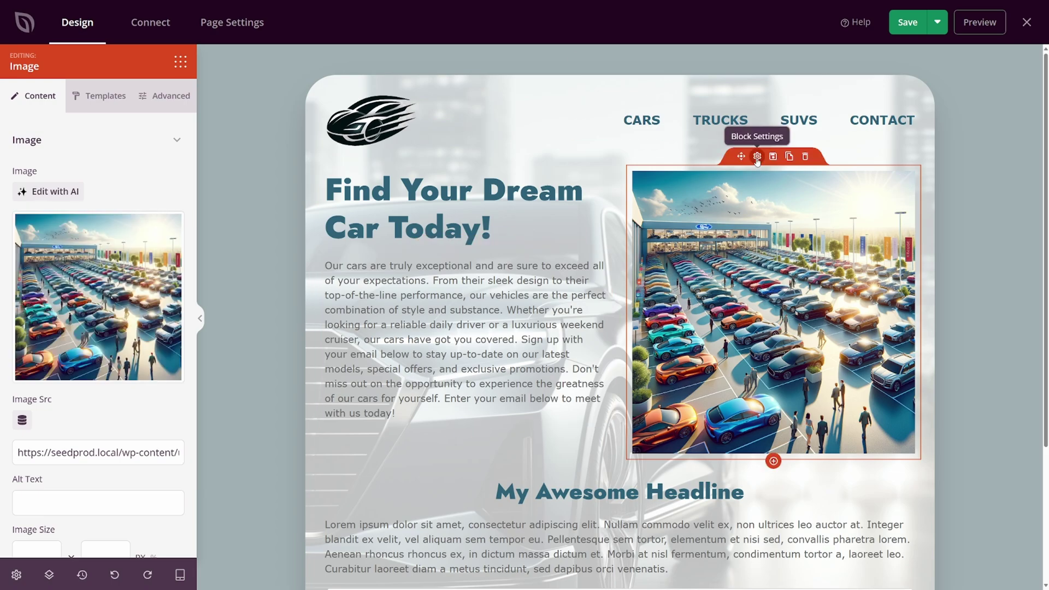
Apply a shadowed preset style to the hero dealership image.
click(98, 104)
scroll(101, 234, down, 5)
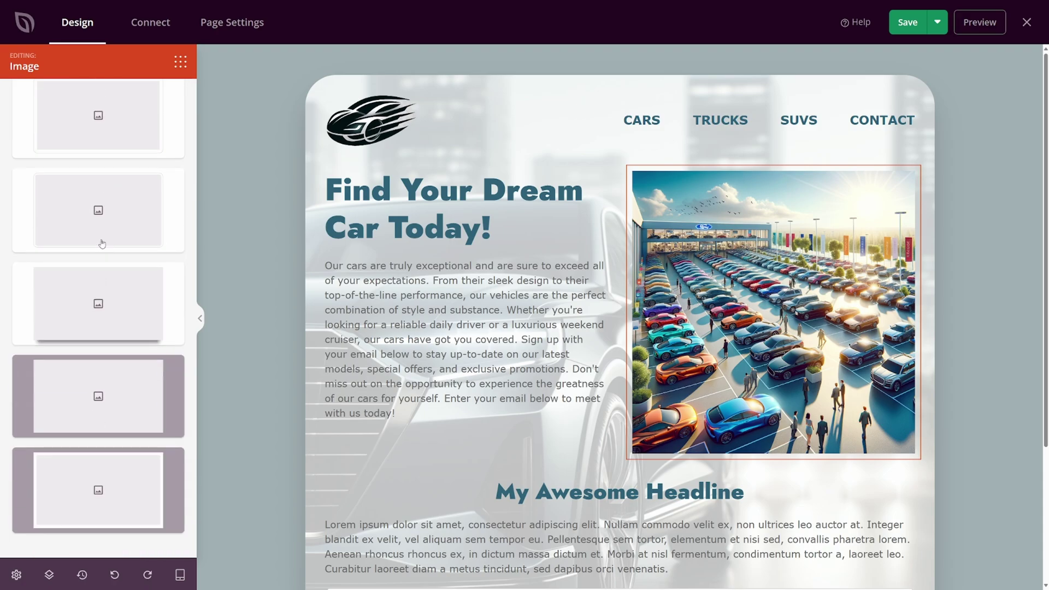
click(123, 295)
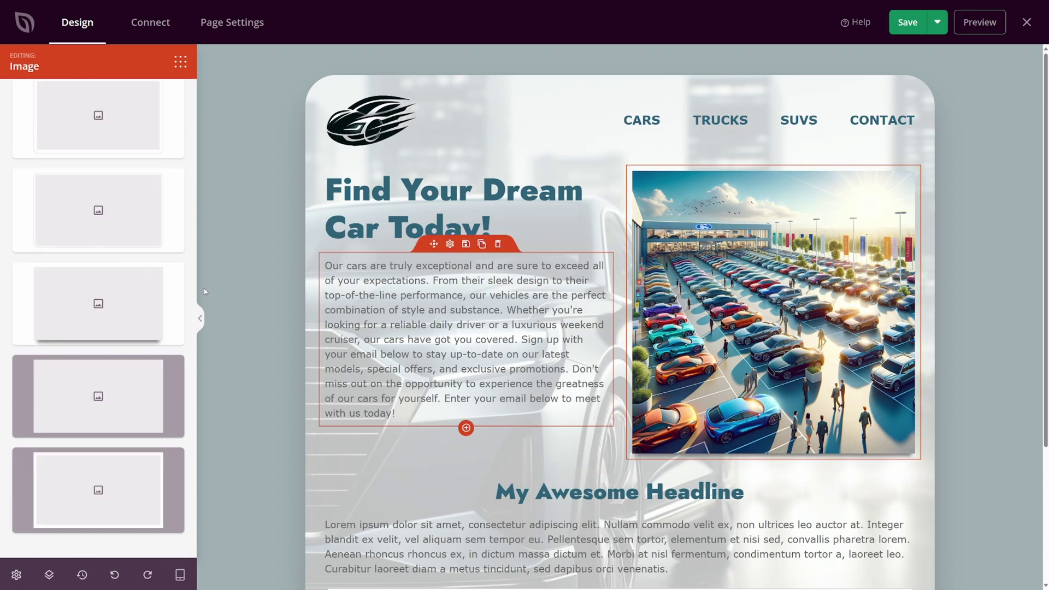
Set the image's border radius to 50 on all corners.
click(163, 97)
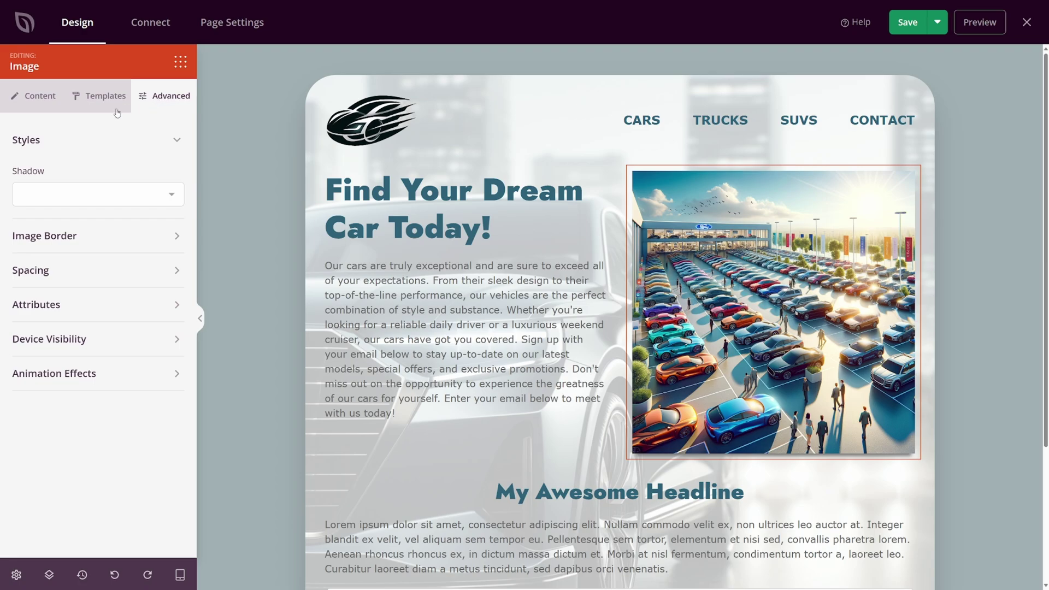
click(93, 242)
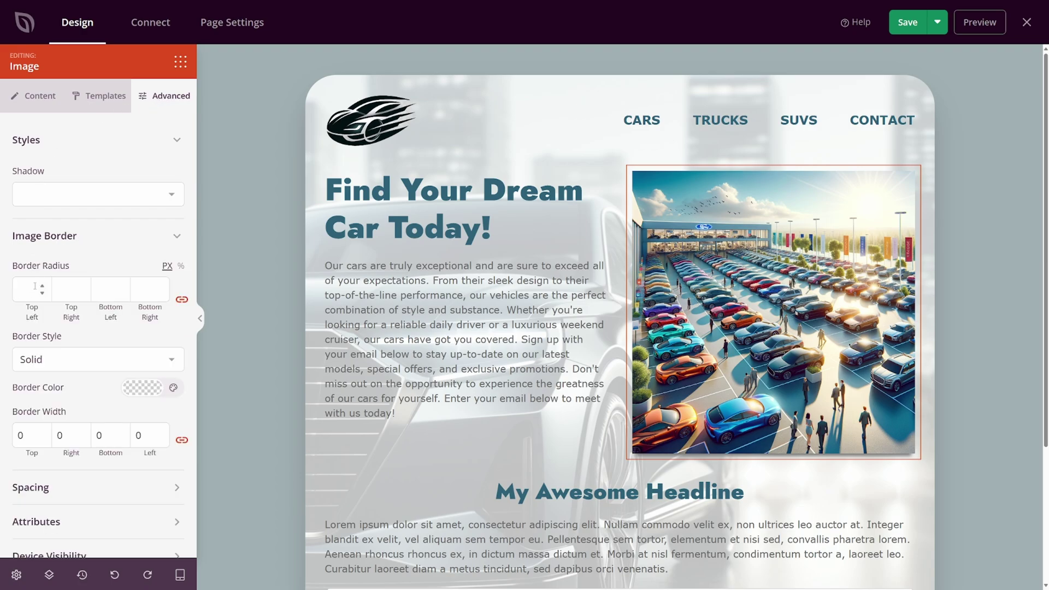
text(50)
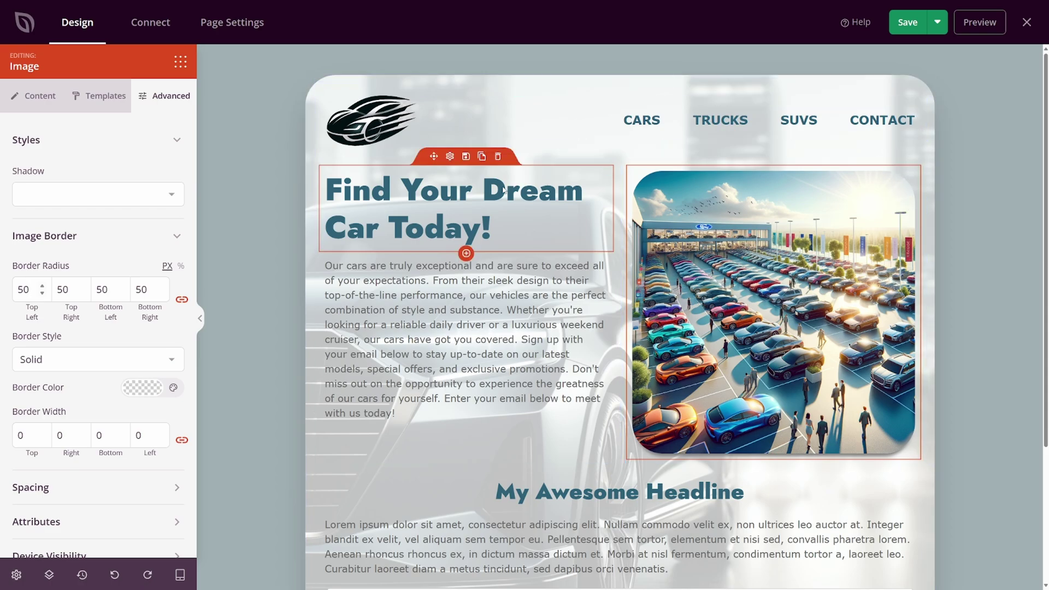
Set the hero headline font size to 60 and drag the column divider to widen the text column.
click(464, 173)
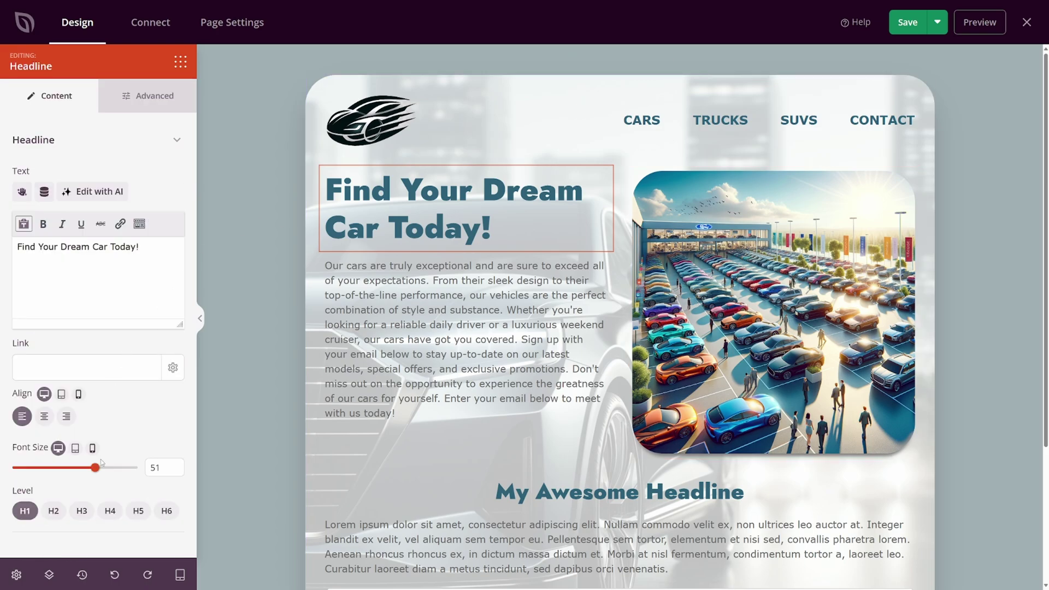
drag(97, 471, 113, 469)
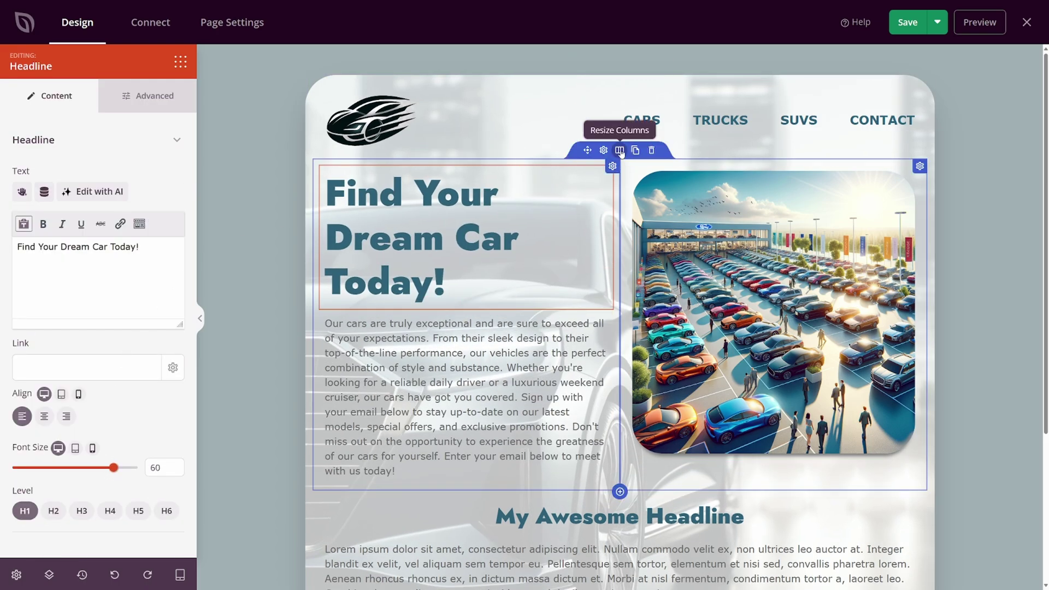
click(620, 153)
drag(620, 195, 669, 195)
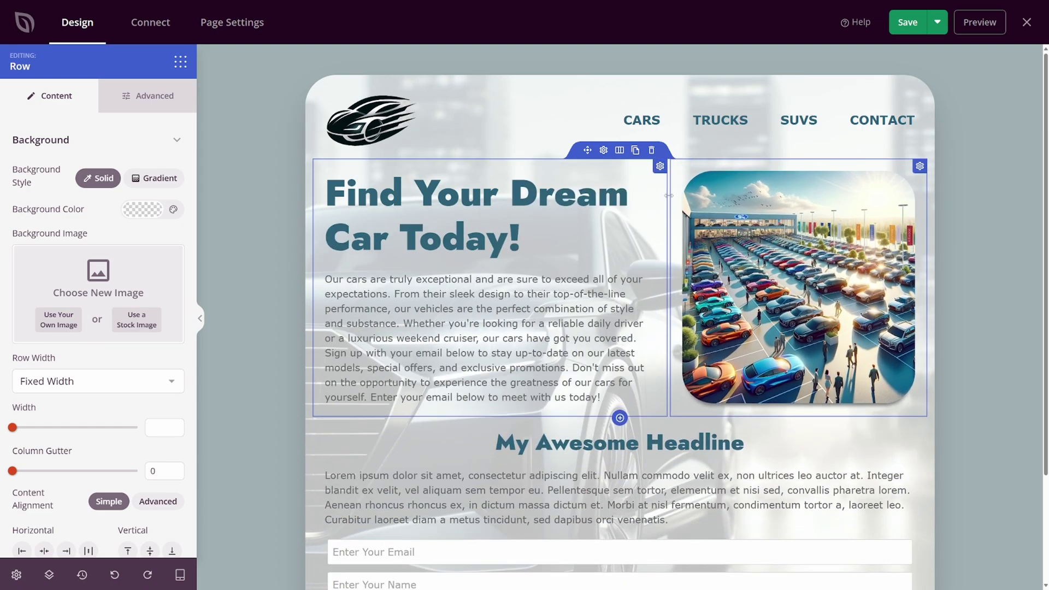
click(477, 173)
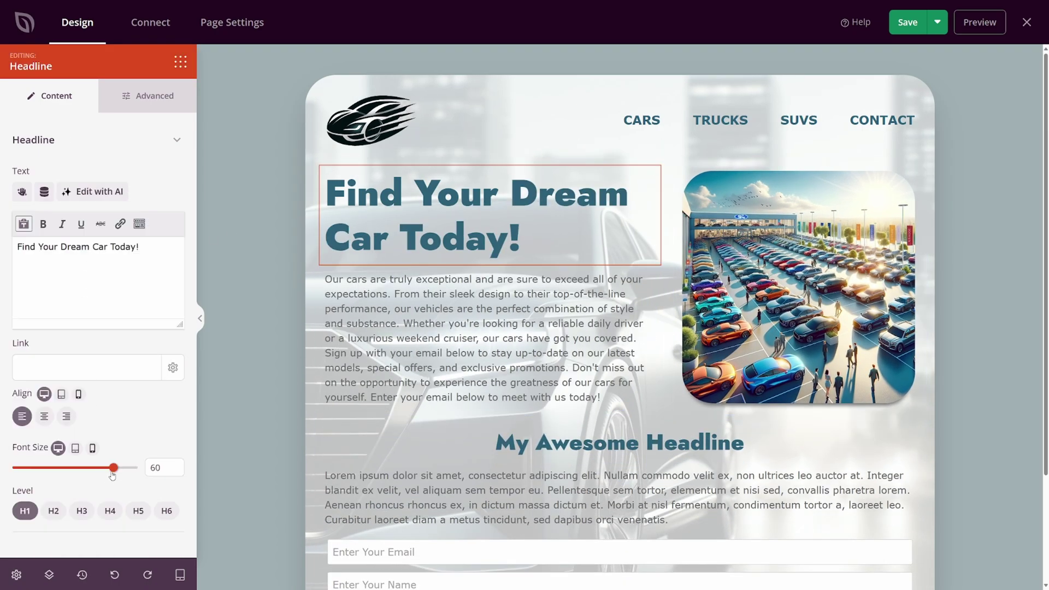
drag(112, 474, 104, 474)
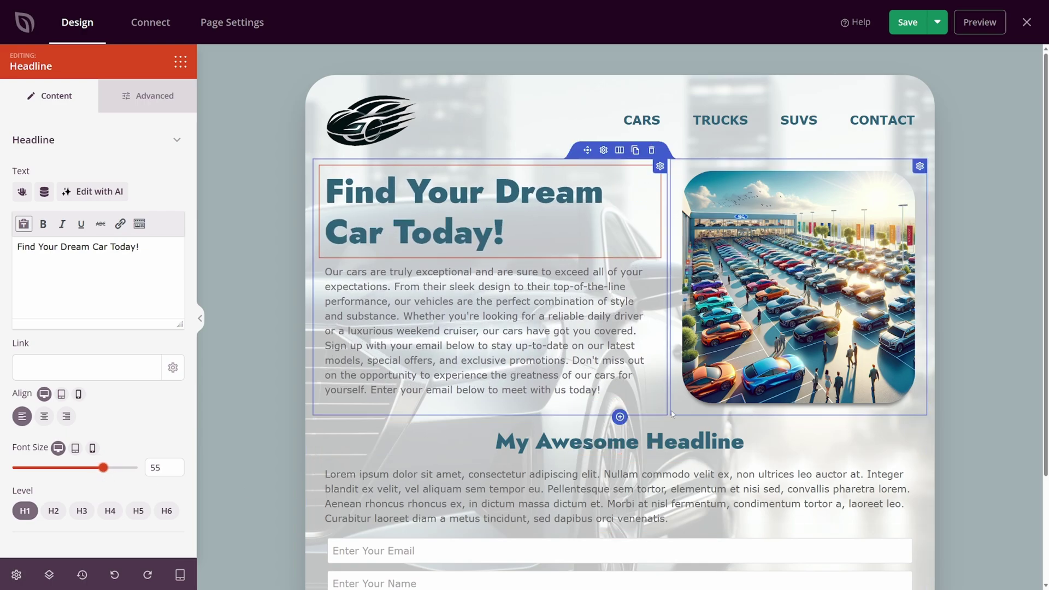
drag(103, 474, 114, 475)
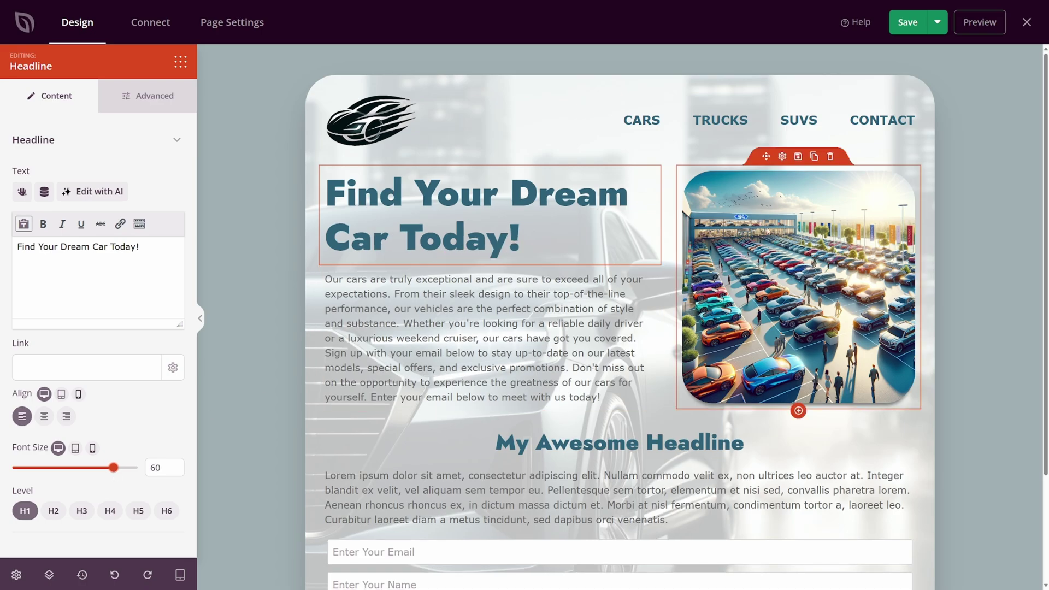
scroll(1046, 176, down, 2)
Change the lower headline text to 'Lets Get Started!'.
scroll(1046, 175, down, 1)
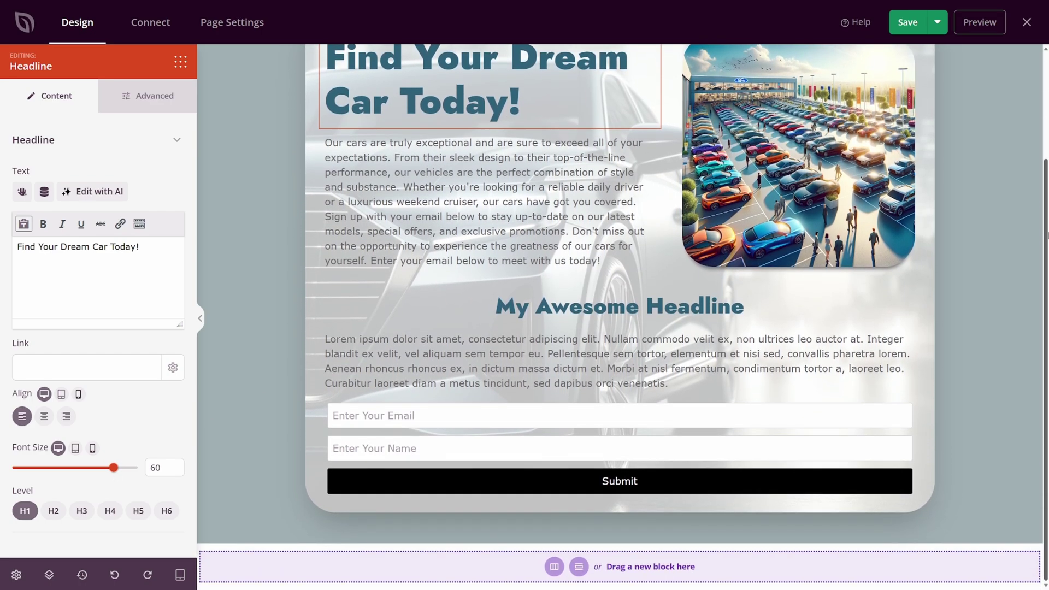
click(604, 281)
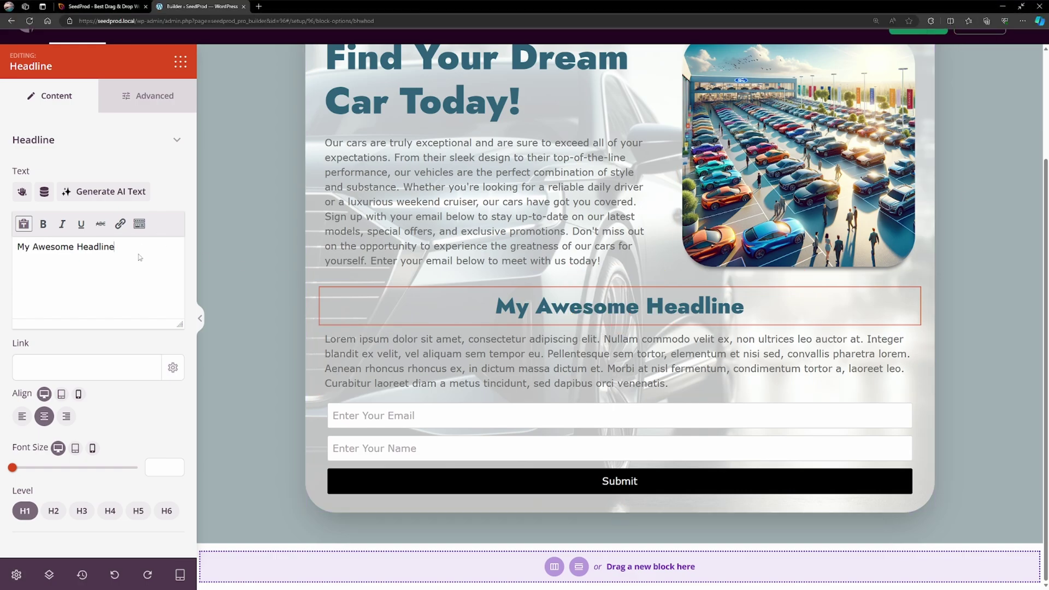
drag(114, 247, 20, 241)
text(Lets Get Started!)
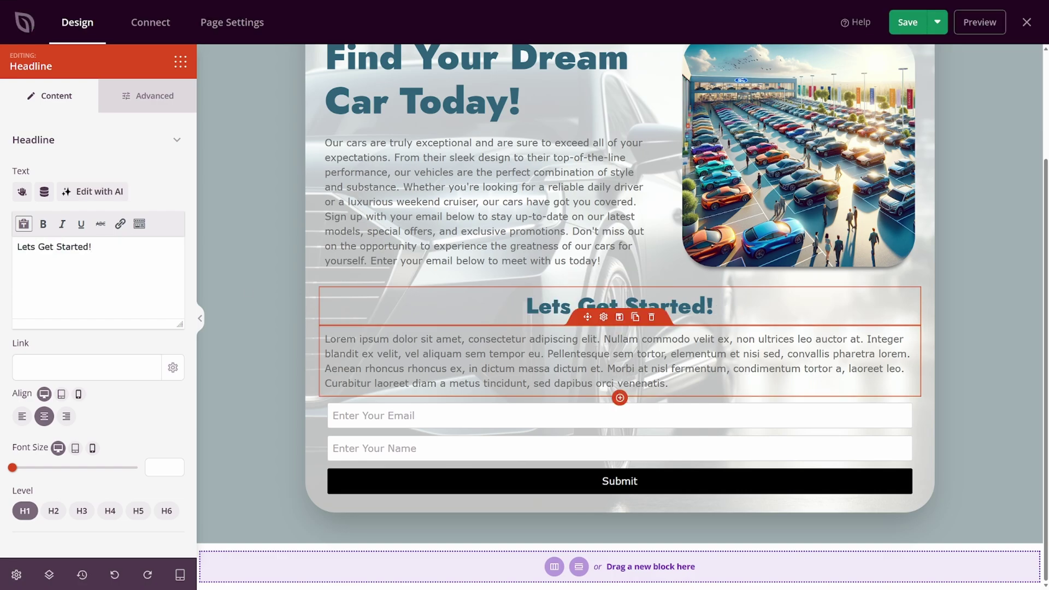
Replace the Lorem paragraph with a centred sign-up sentence and enlarge the headline to size 61.
click(595, 348)
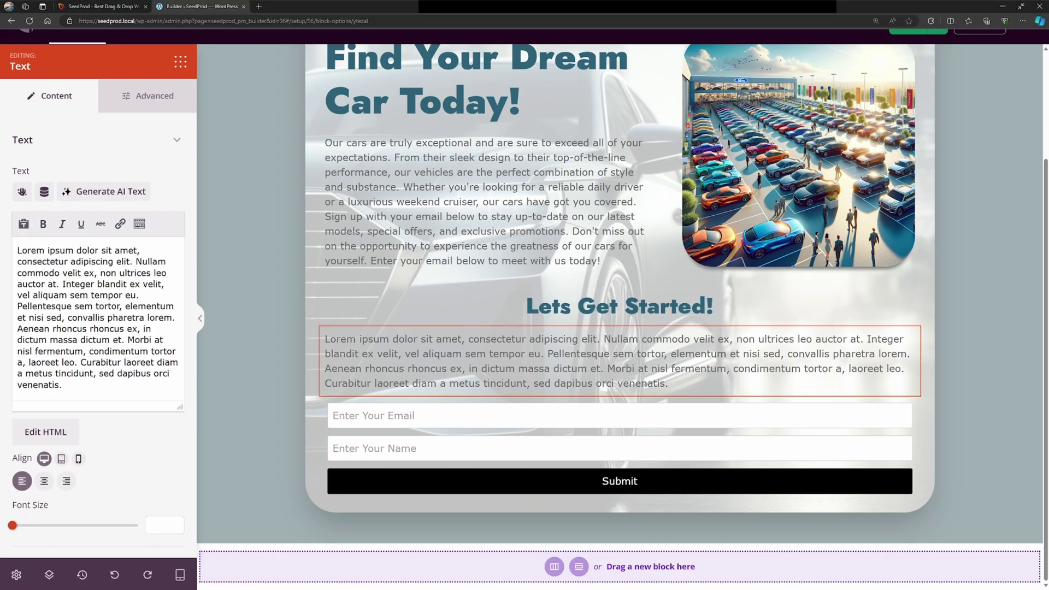
click(39, 295)
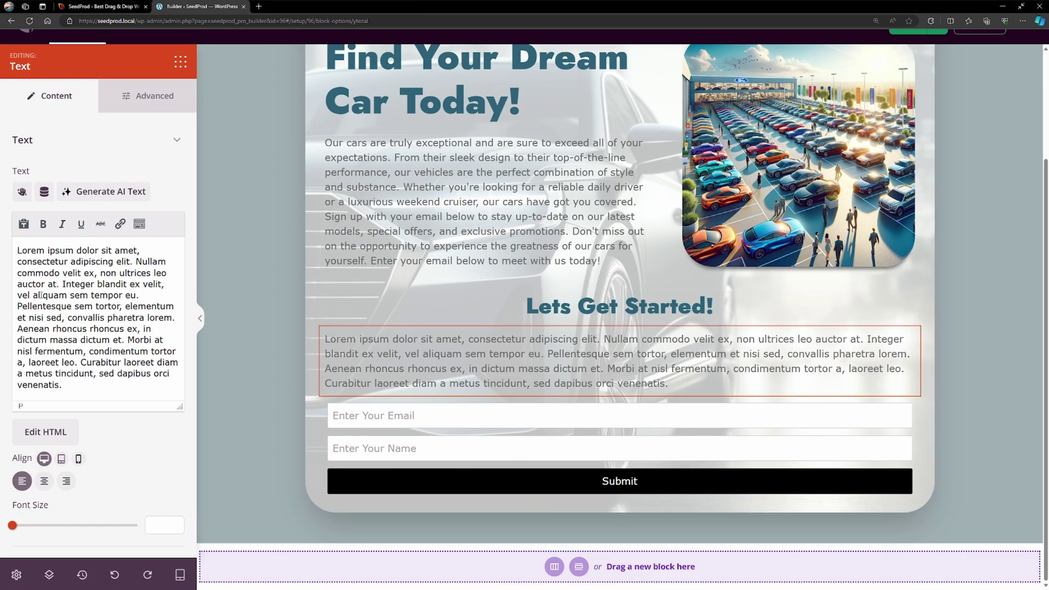
key(ctrl+a)
text(Sign up with your email to have our team contact you today!)
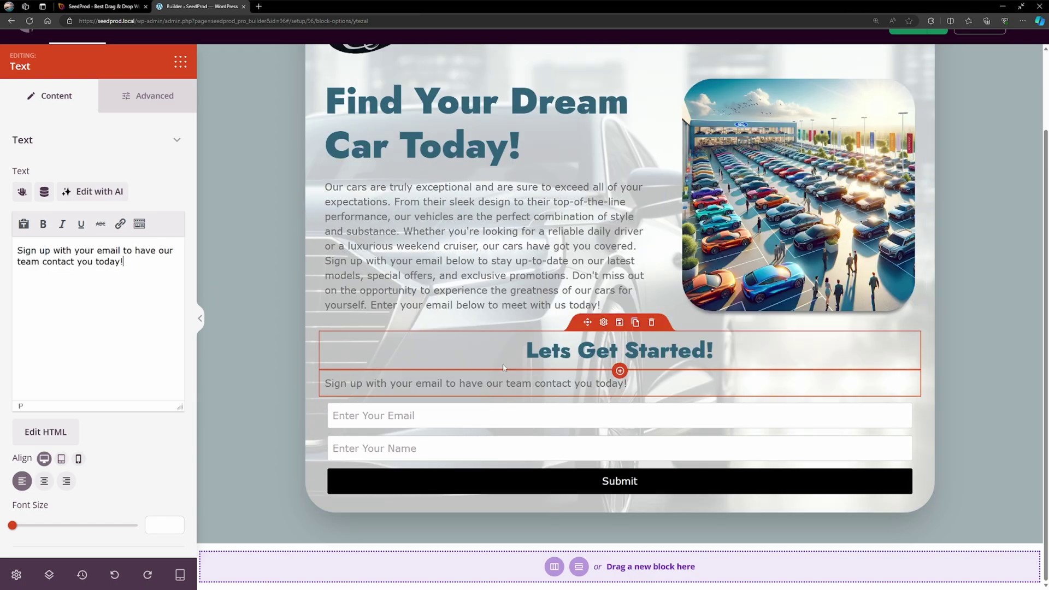
click(45, 482)
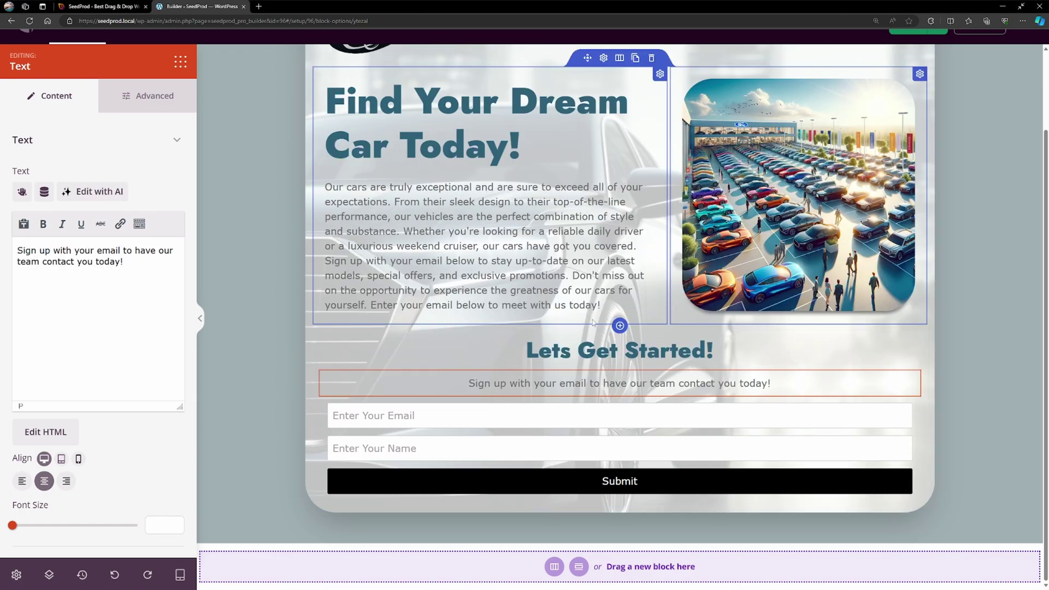
click(611, 341)
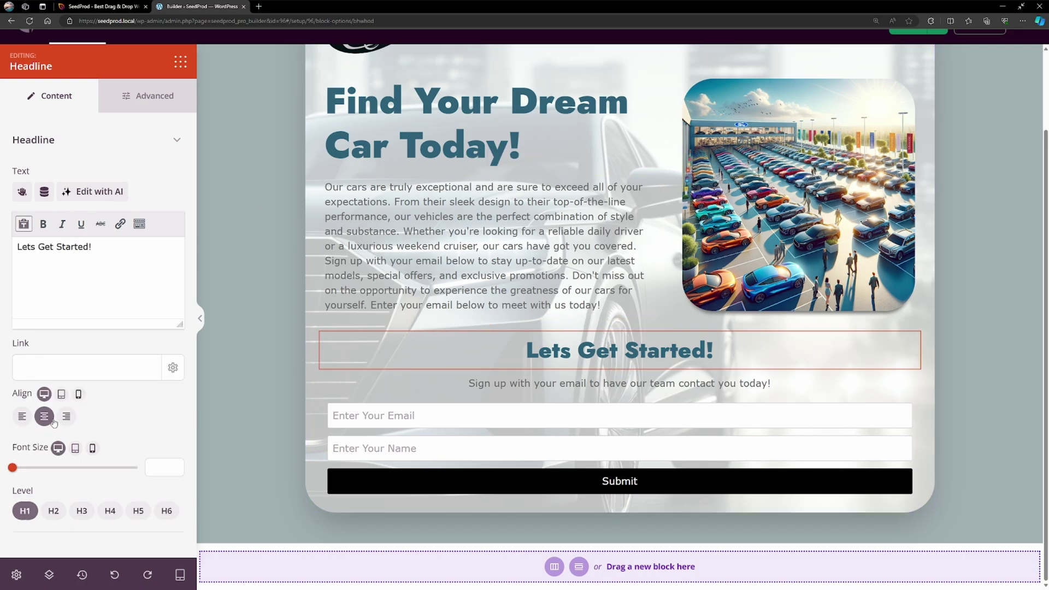
drag(18, 471, 117, 473)
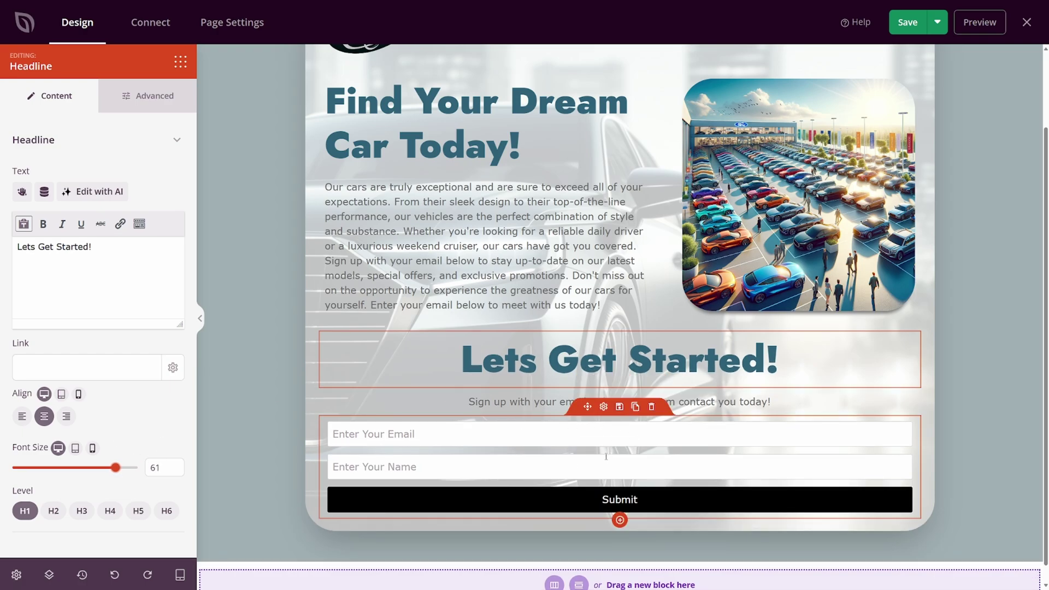
Choose Constant Contact as the opt-in form's email service, close its API Key form, and return to Design.
click(604, 408)
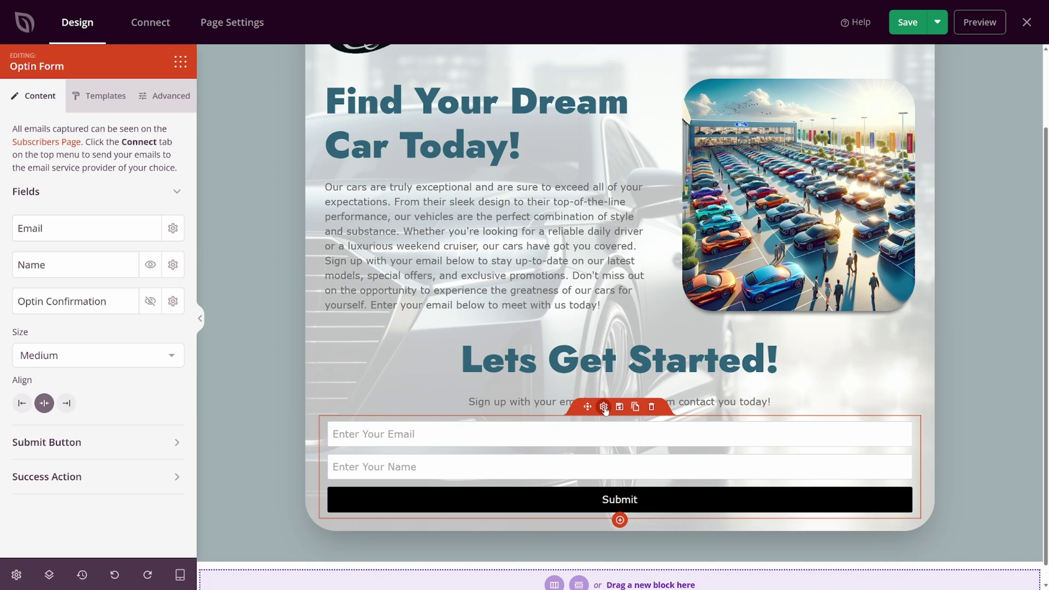
click(150, 25)
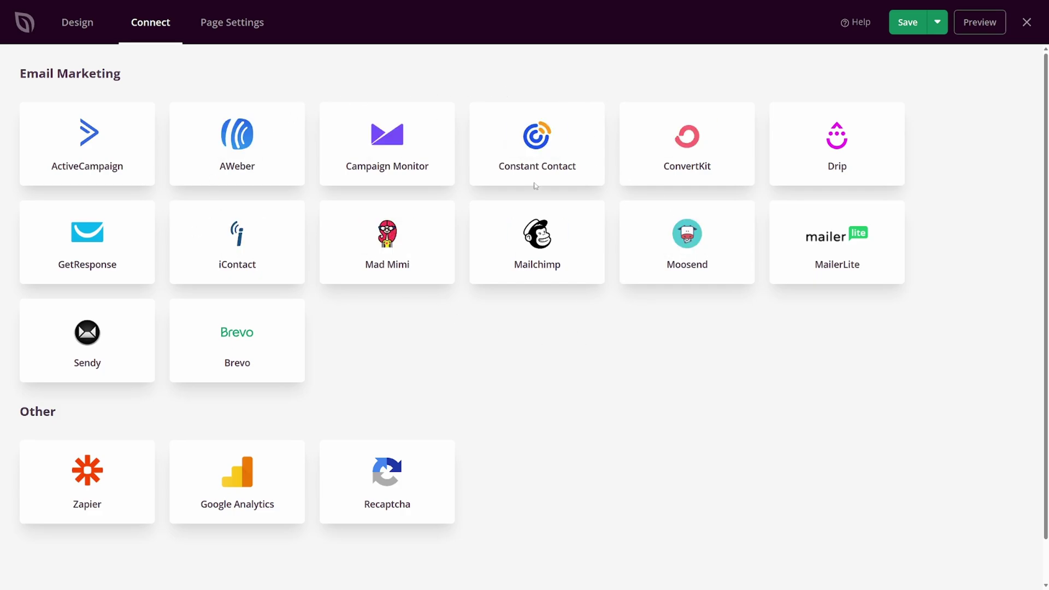
mouse_move(535, 161)
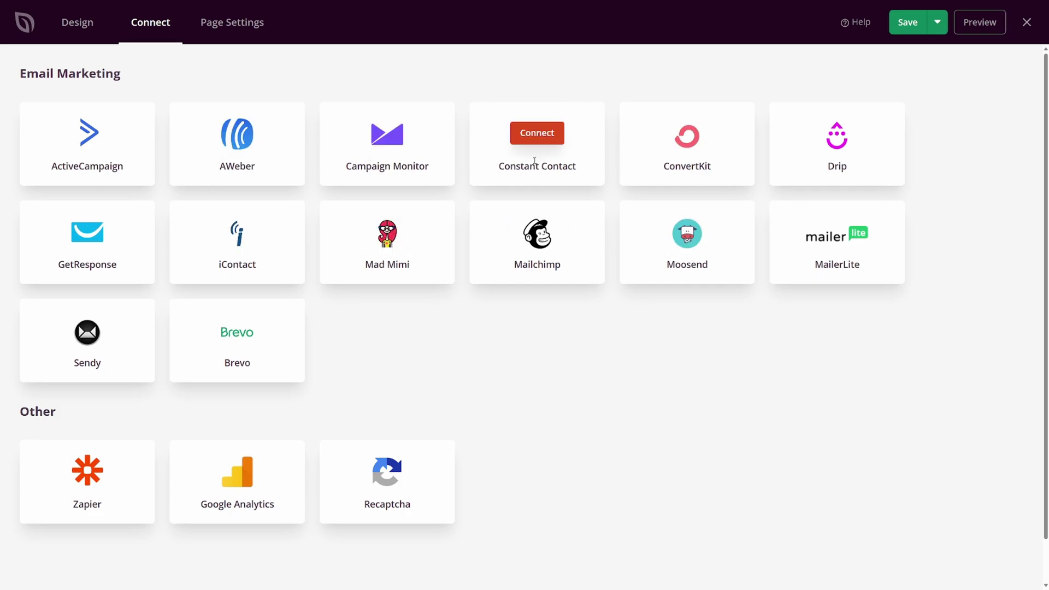
click(537, 133)
click(464, 235)
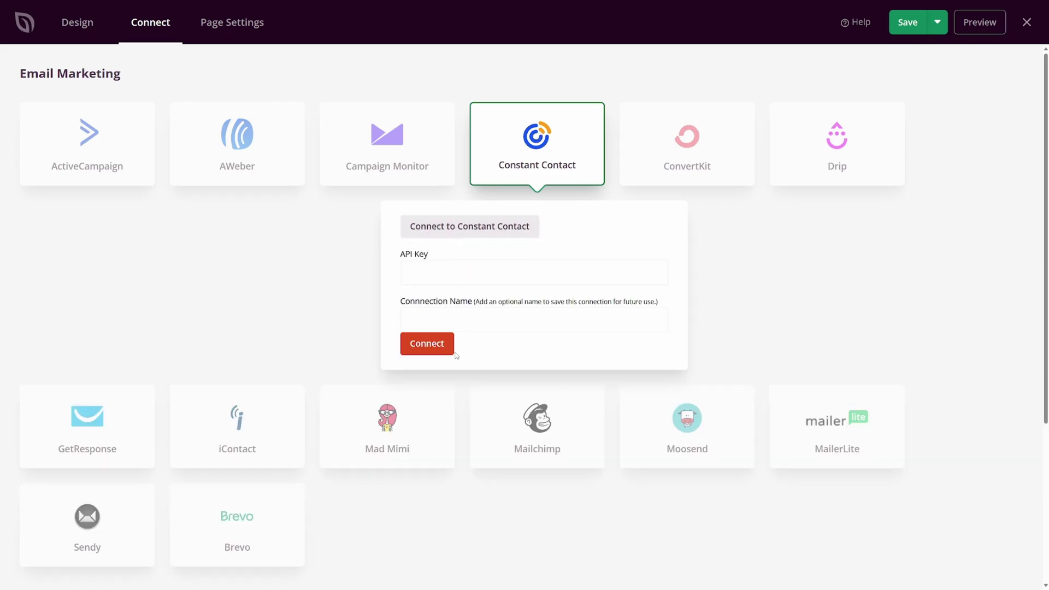
click(547, 146)
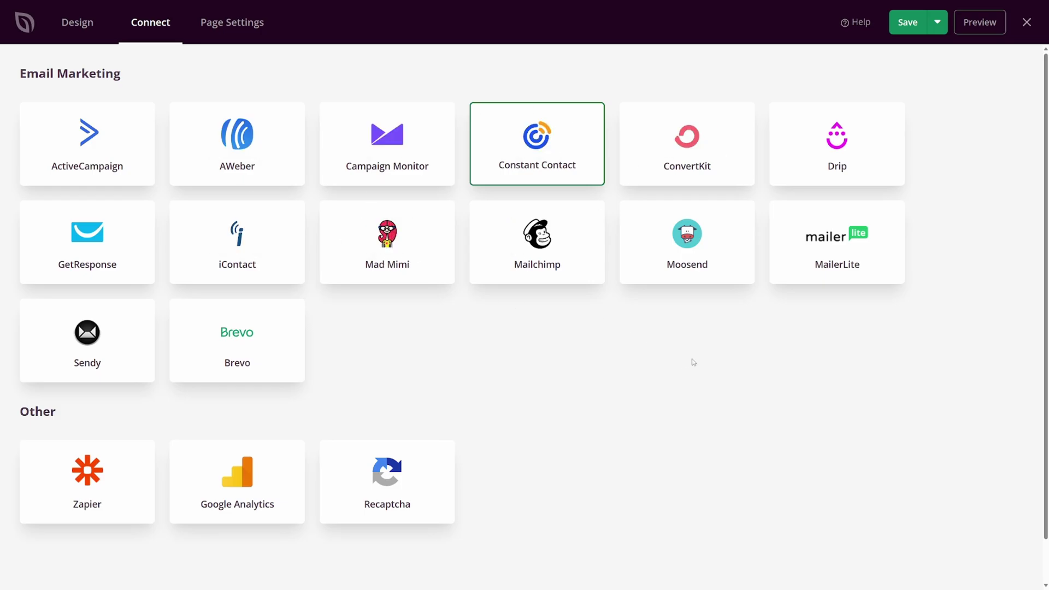
click(83, 24)
scroll(593, 372, down, 2)
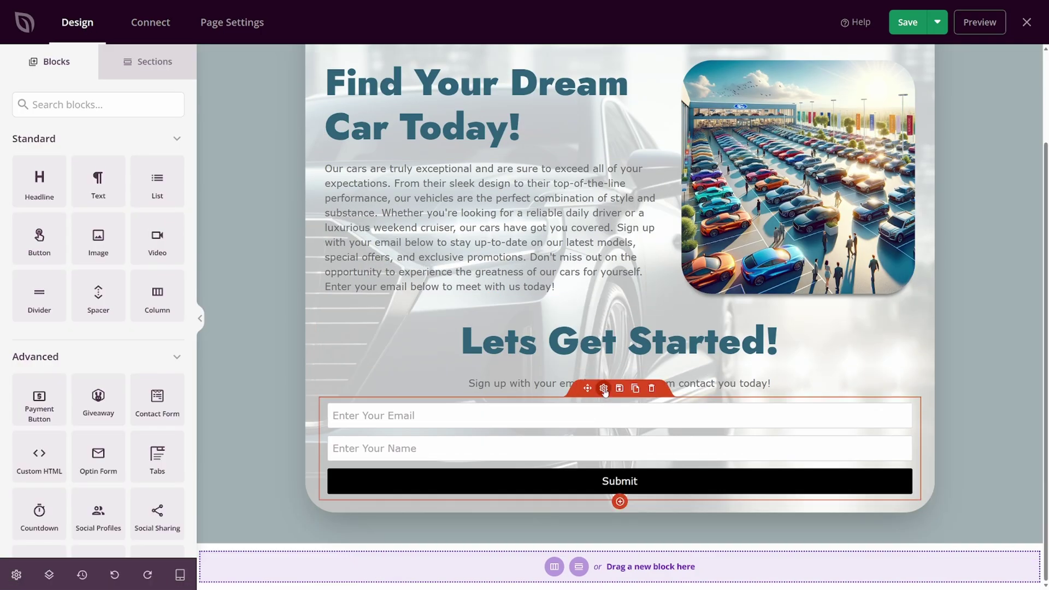
Set the Optin Form block's field size to Large.
click(603, 389)
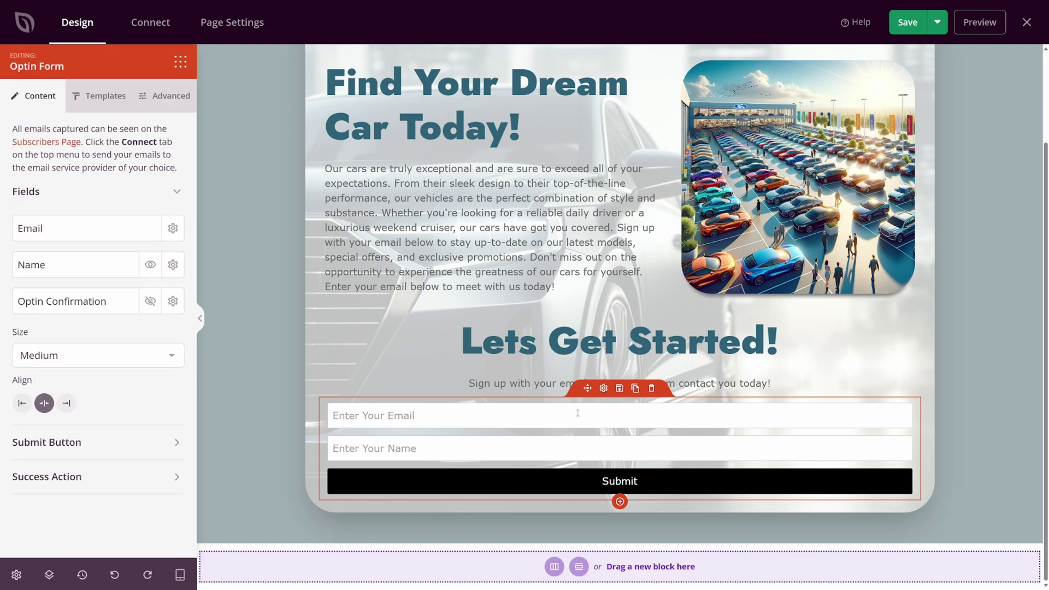
click(61, 355)
click(61, 404)
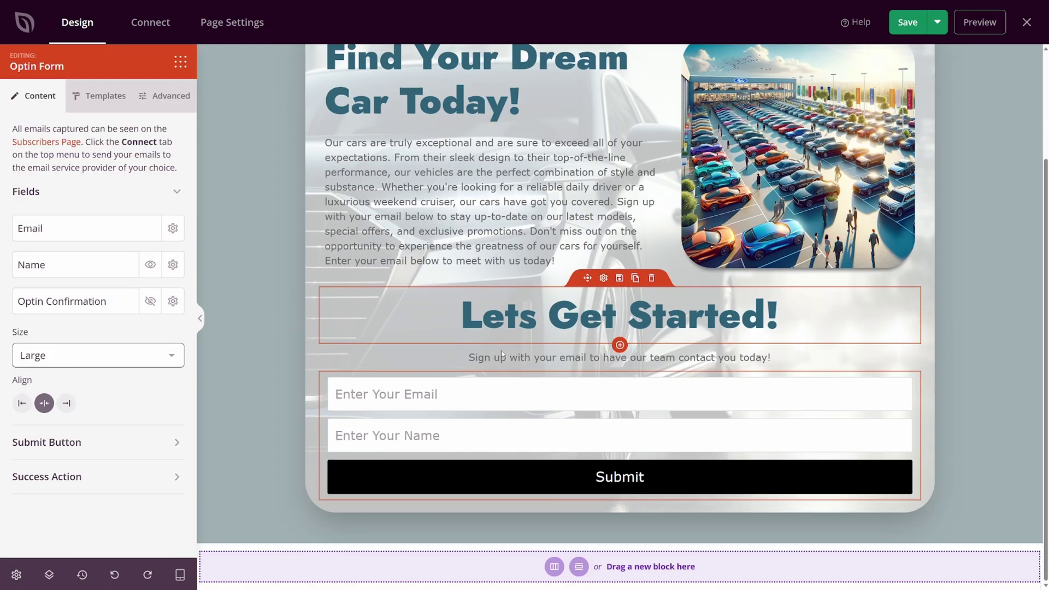
Change the submit button text from Submit to 'Get Started!'.
click(64, 444)
scroll(131, 393, down, 2)
drag(99, 372, 15, 370)
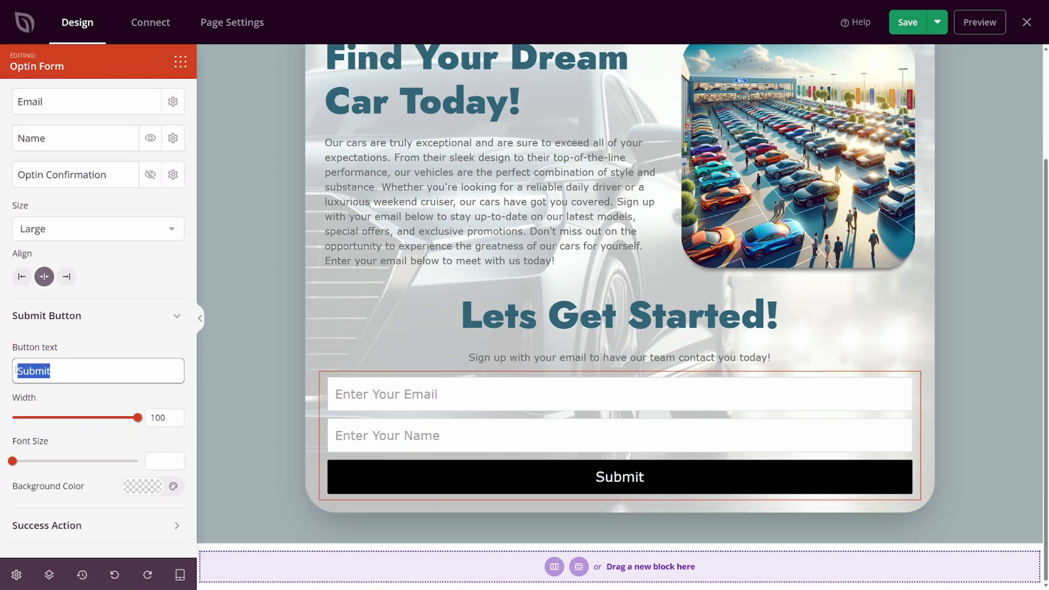
text(Get Star)
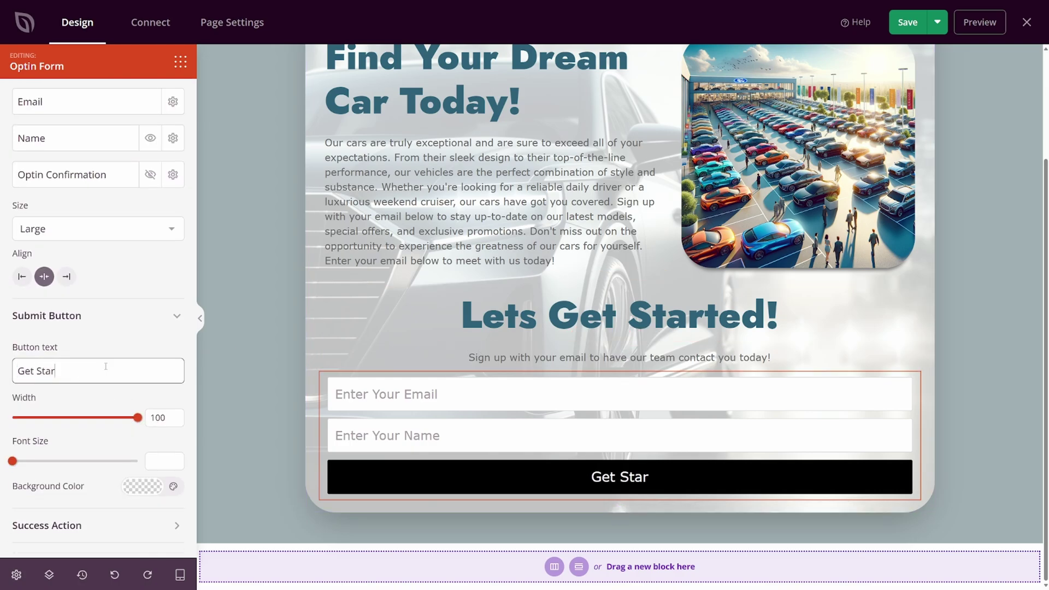
text(ted!)
scroll(131, 420, up, 2)
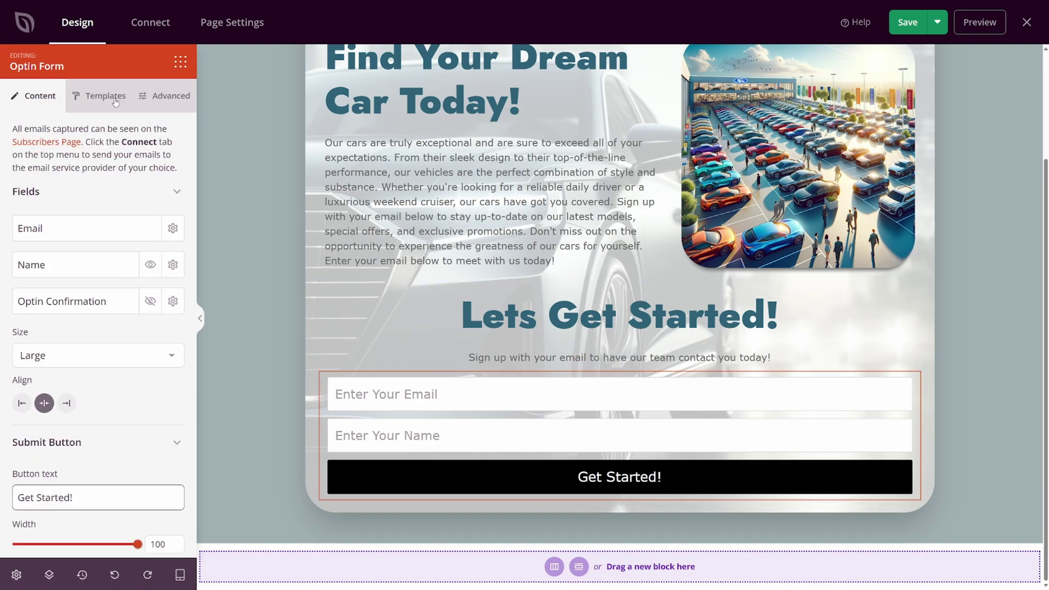
Give the opt-in form 200 right and left padding under Advanced spacing.
click(168, 97)
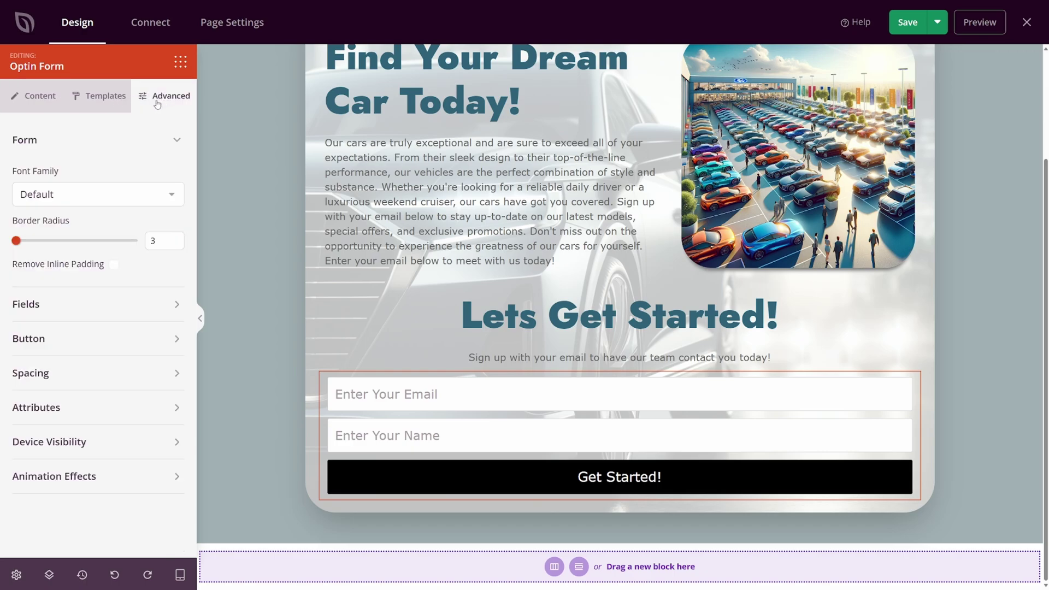
click(50, 145)
click(40, 246)
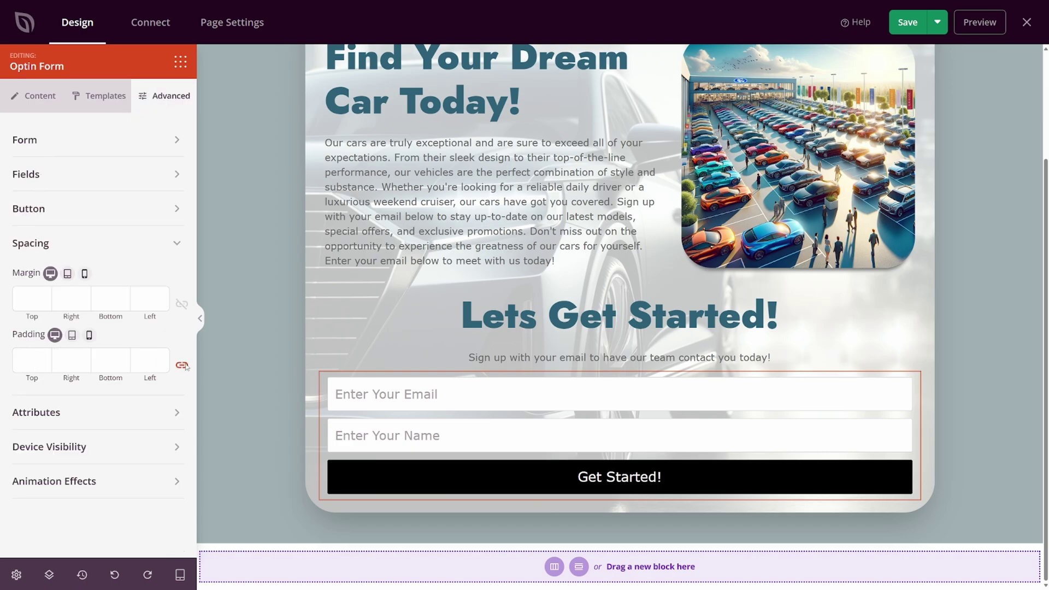
click(74, 361)
text(200)
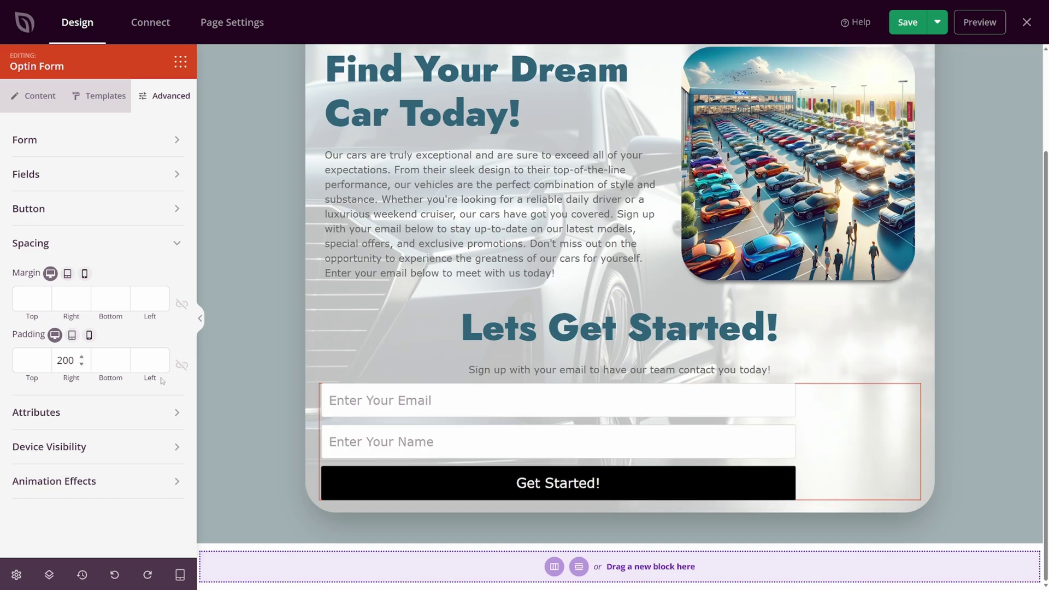
click(144, 361)
text(200)
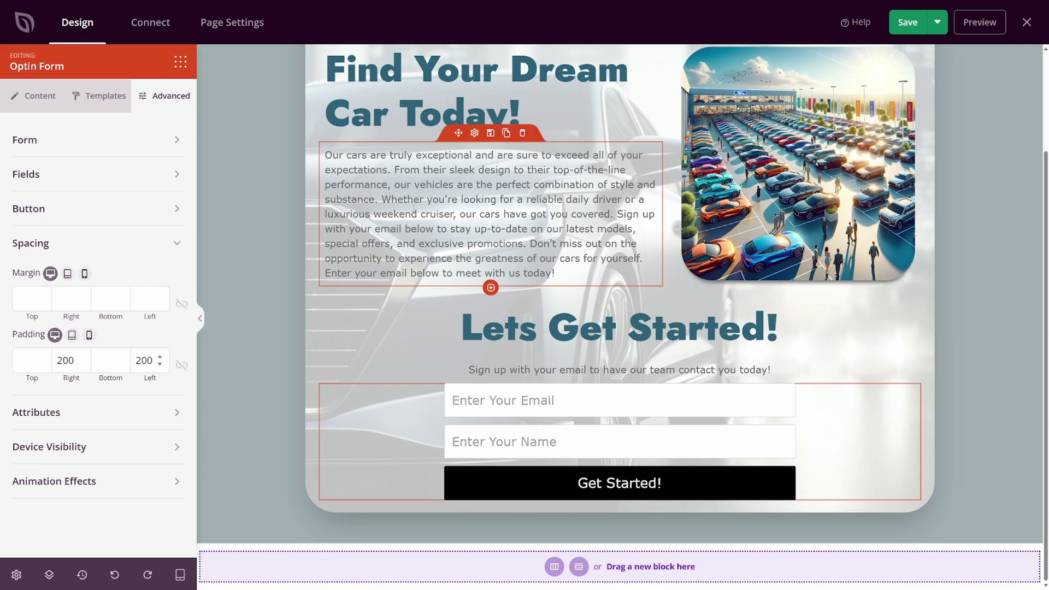
scroll(355, 125, up, 2)
scroll(360, 136, down, 2)
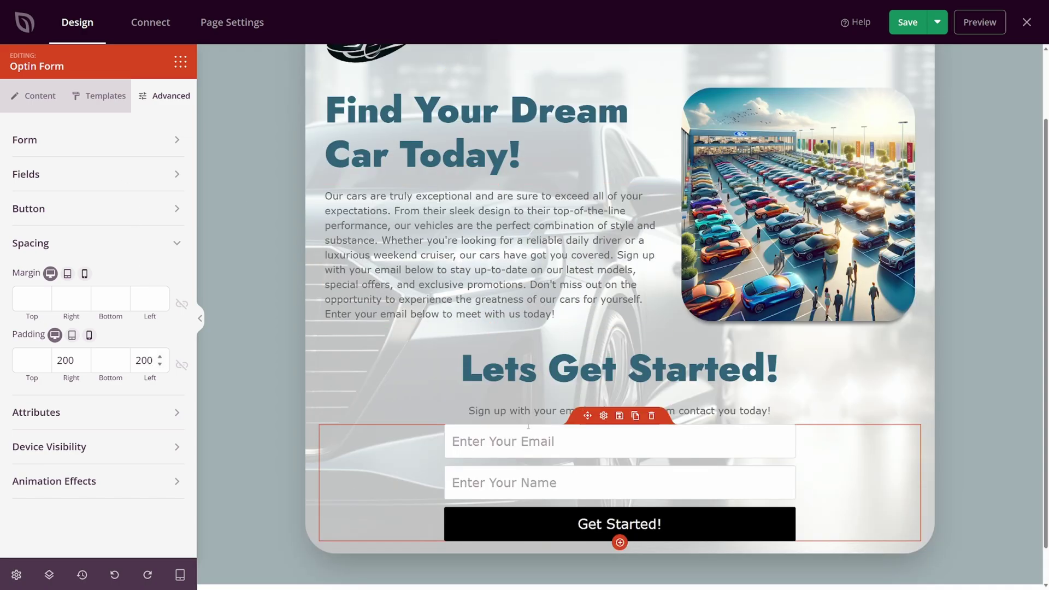
Apply the Dark Input Field template to the form.
click(98, 104)
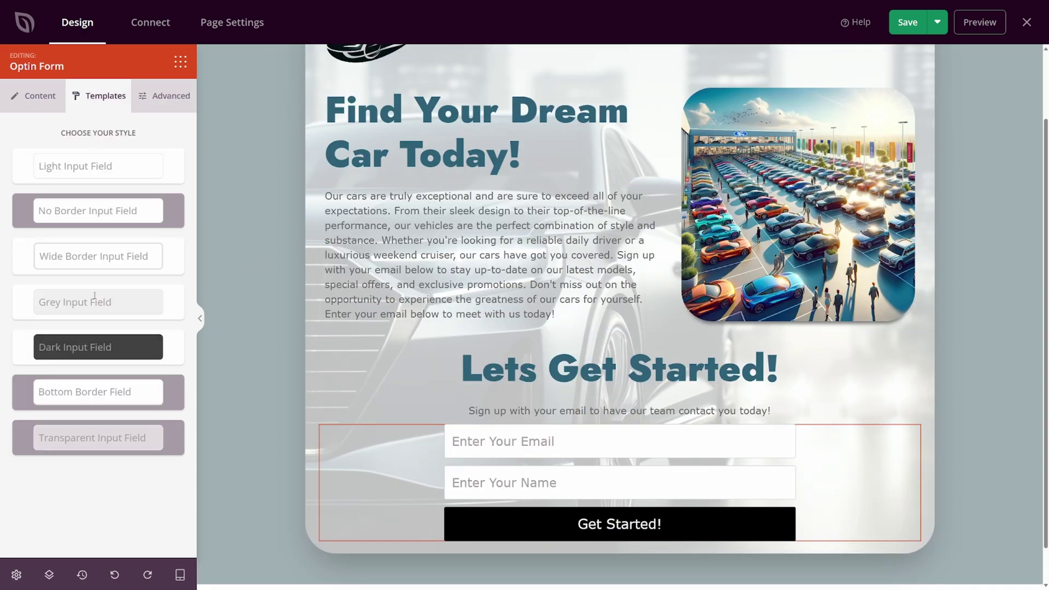
click(107, 348)
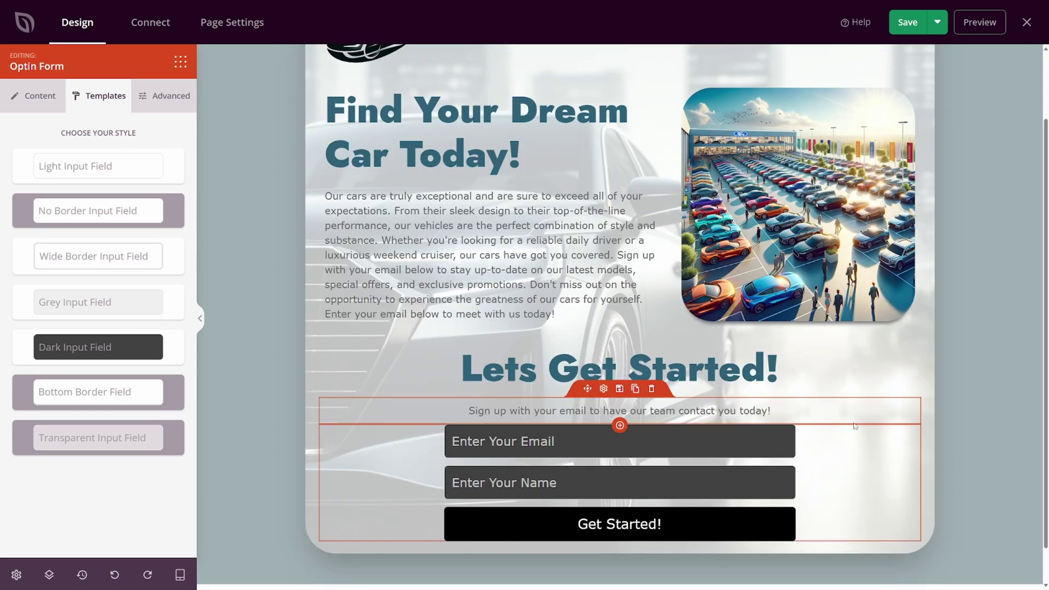
scroll(827, 432, up, 2)
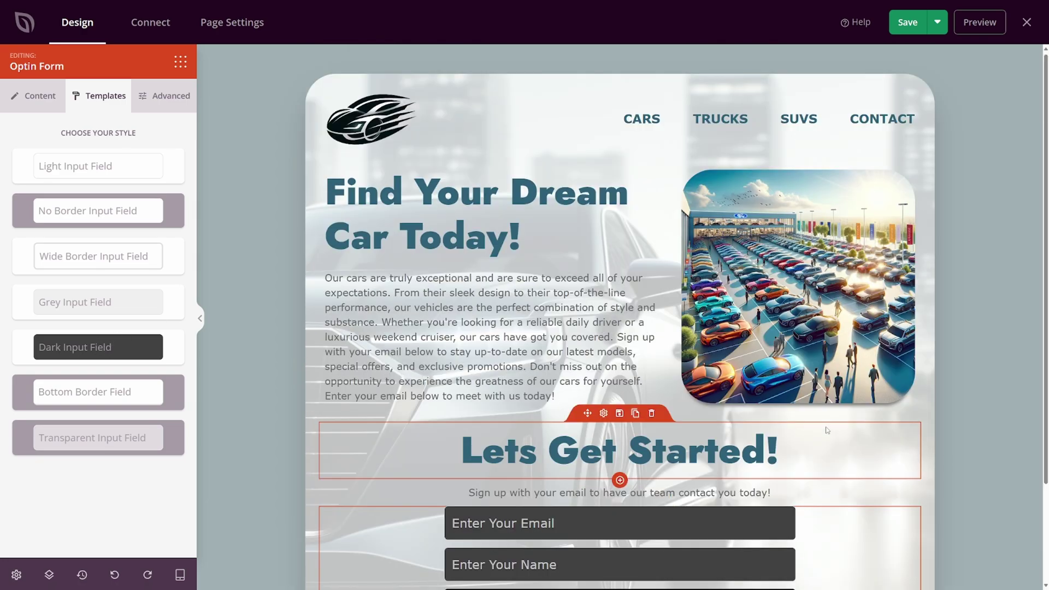
Save and publish the landing page, then view it live.
click(910, 23)
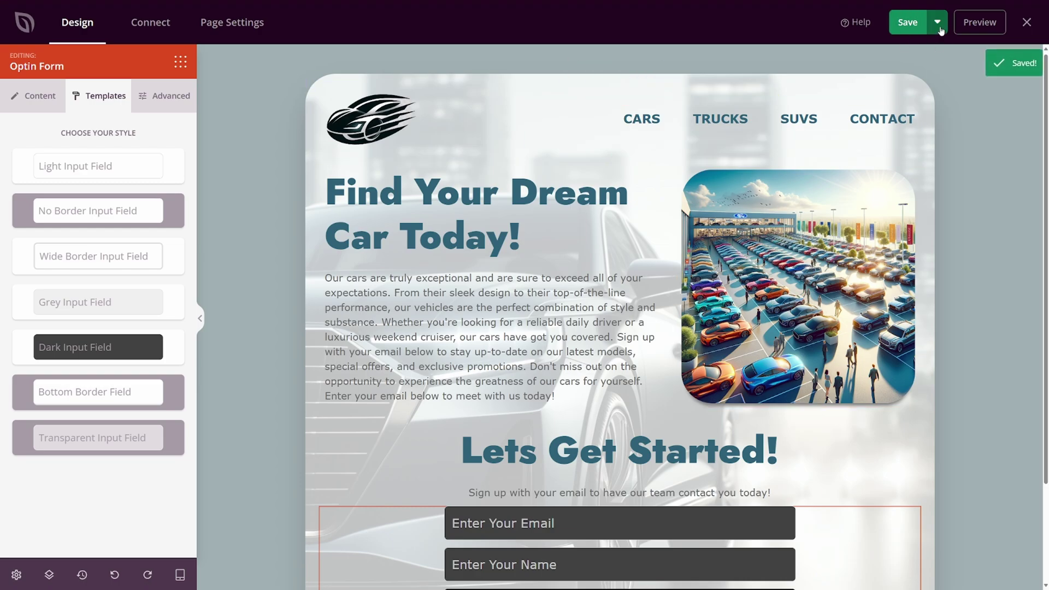
click(937, 23)
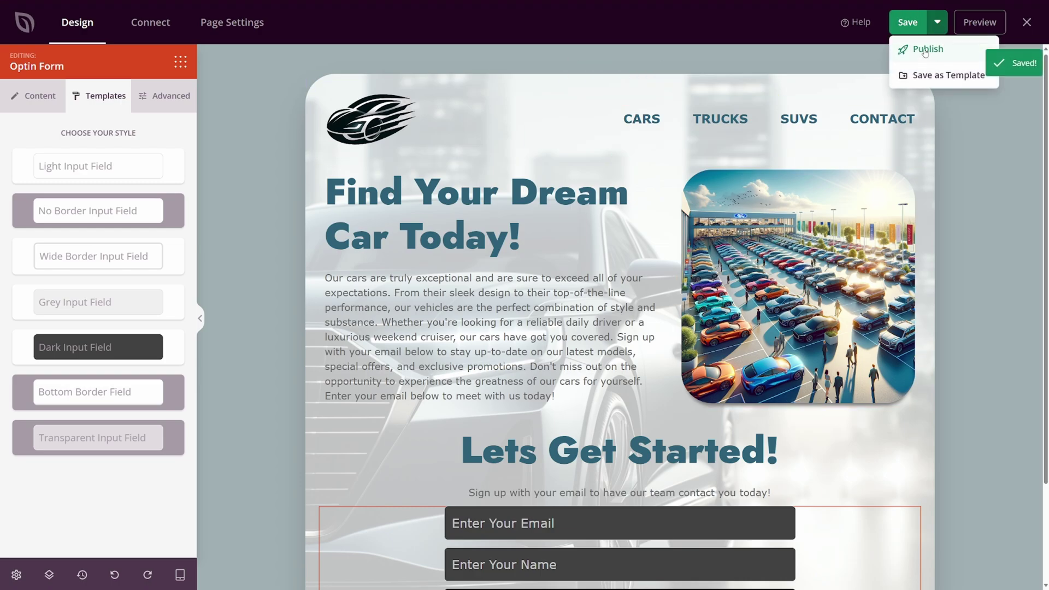
click(924, 49)
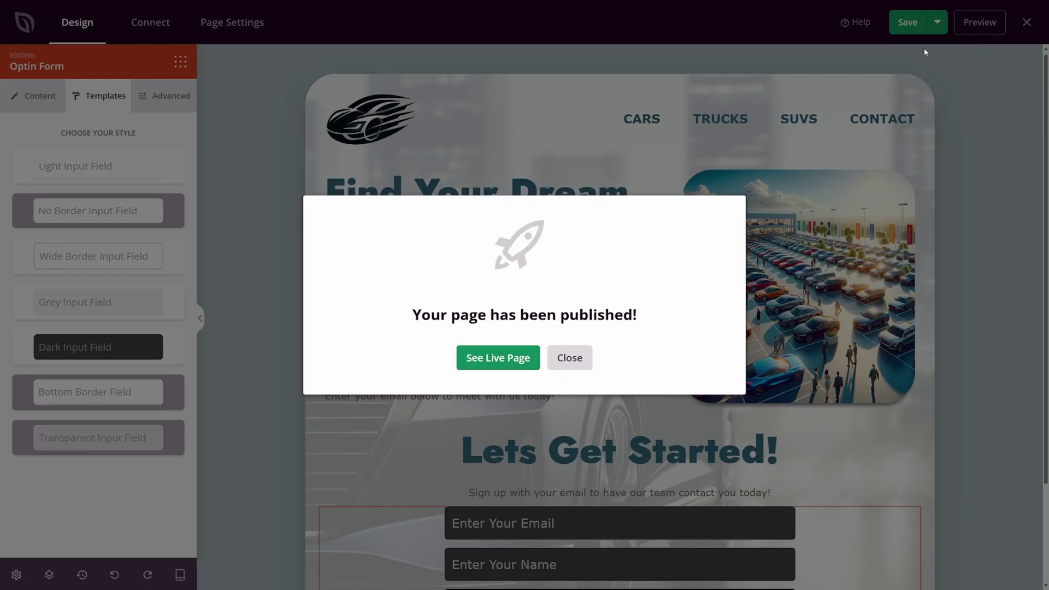
click(498, 359)
scroll(1045, 99, down, 2)
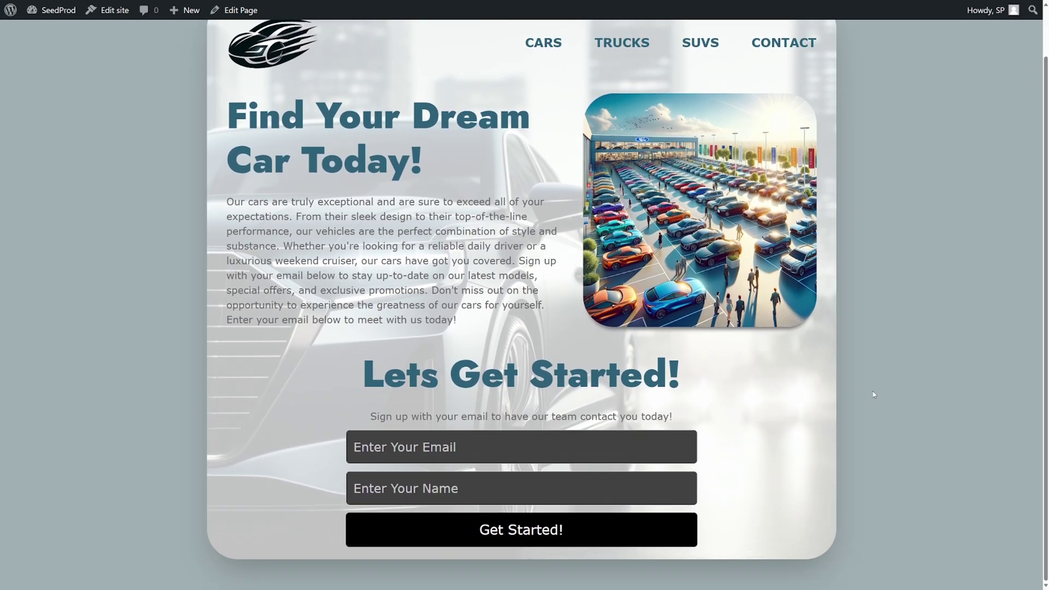
scroll(879, 381, up, 1)
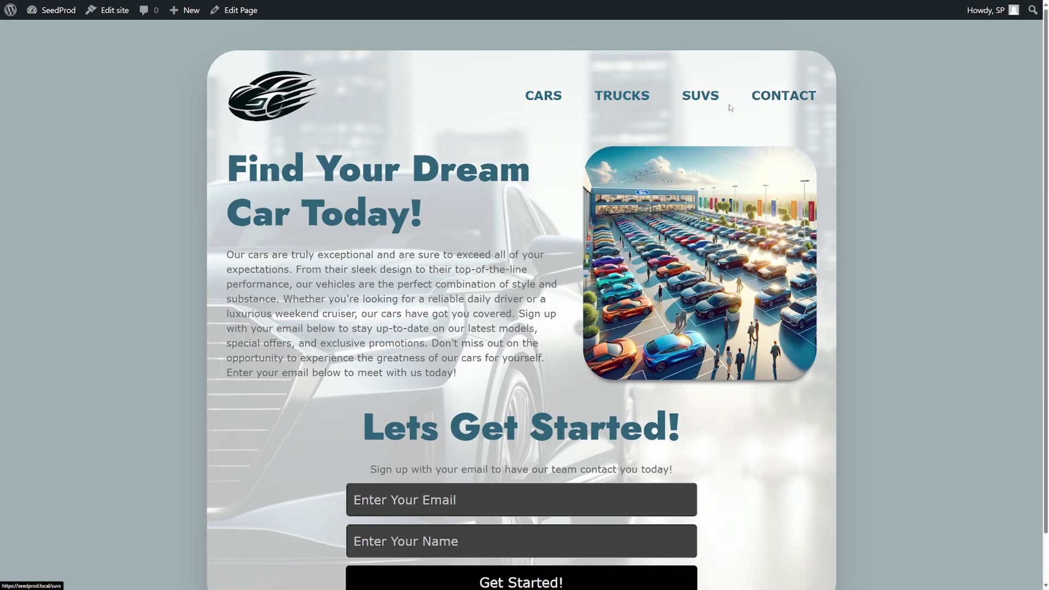
scroll(482, 483, down, 1)
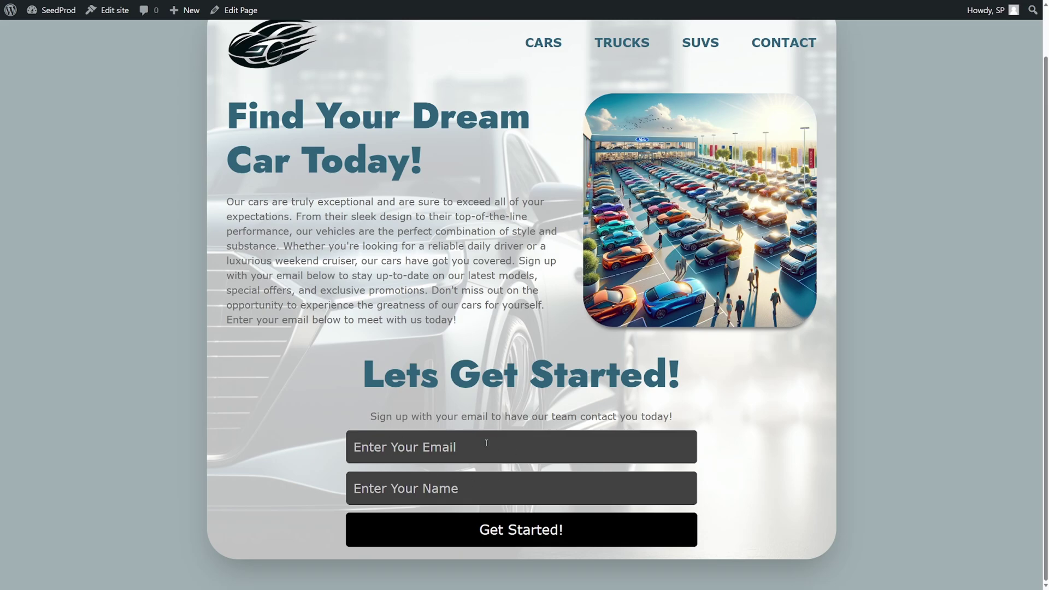